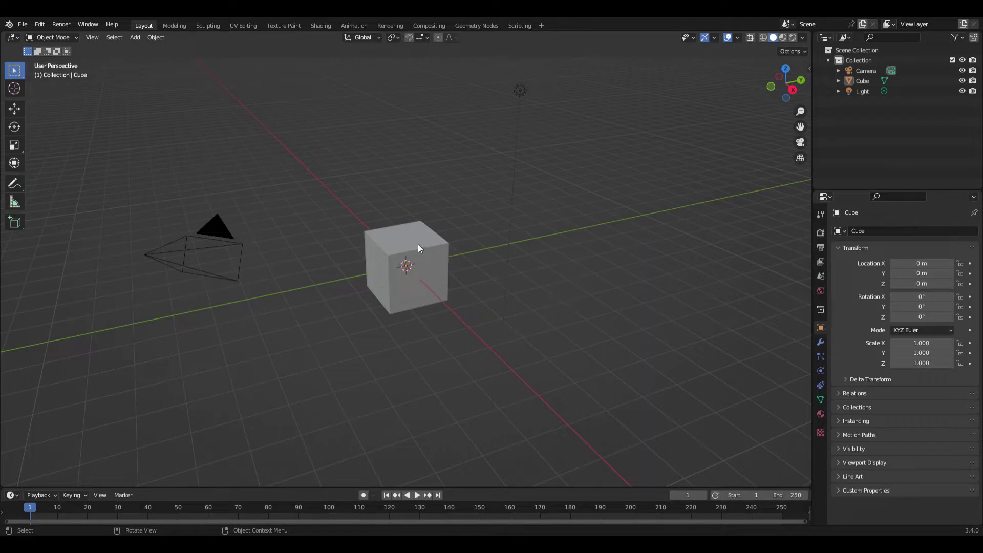
Select the unit cube at the origin and frame the view on it with numpad period
left_click(441, 264)
key("KP_Decimal")
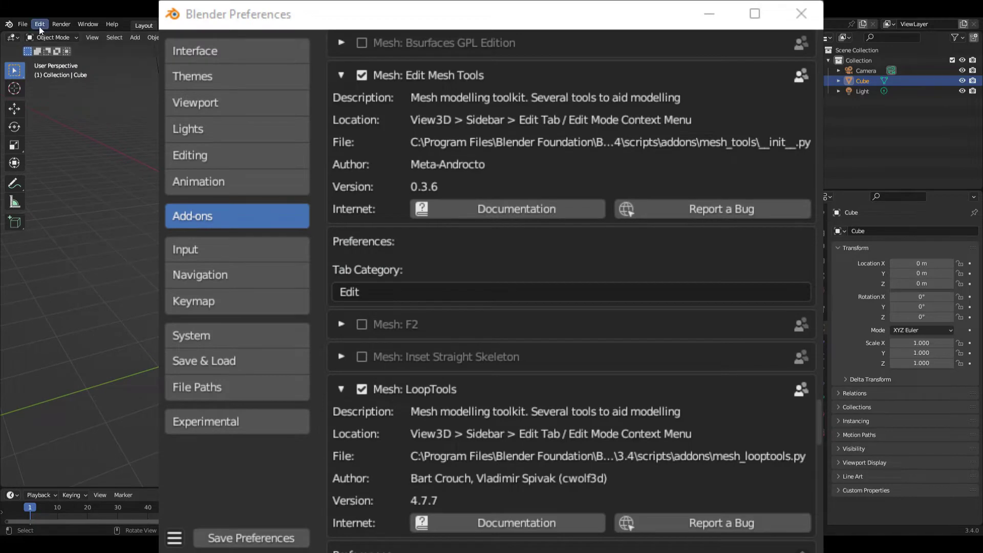
Check in Preferences that the Edit Mesh Tools and LoopTools add-ons are enabled, then enter Edit Mode
left_click(39, 25)
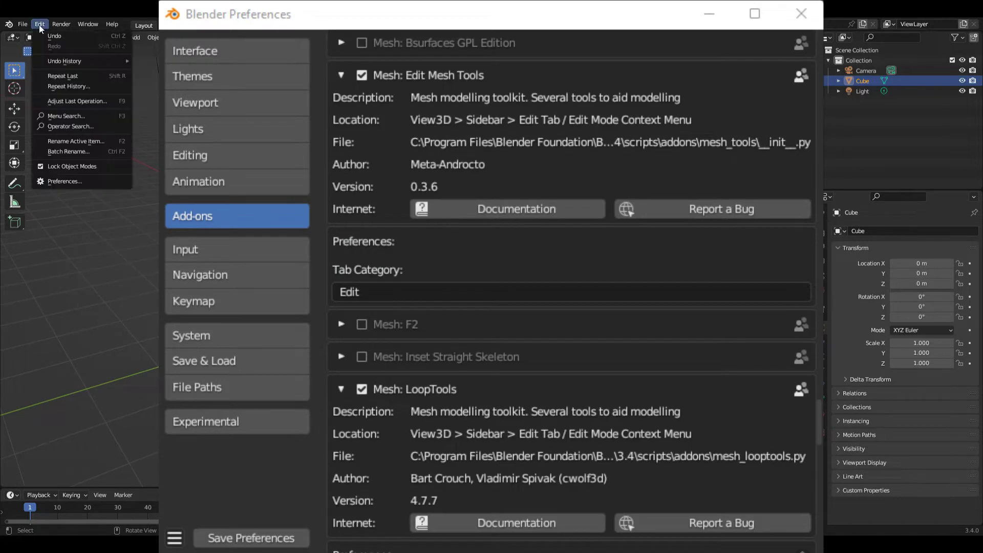
left_click(69, 182)
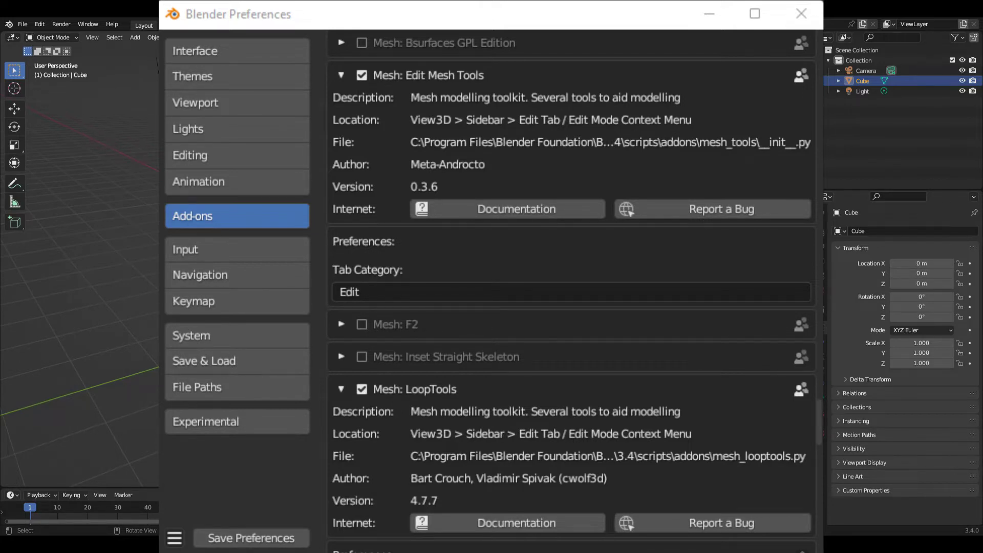
key("Tab")
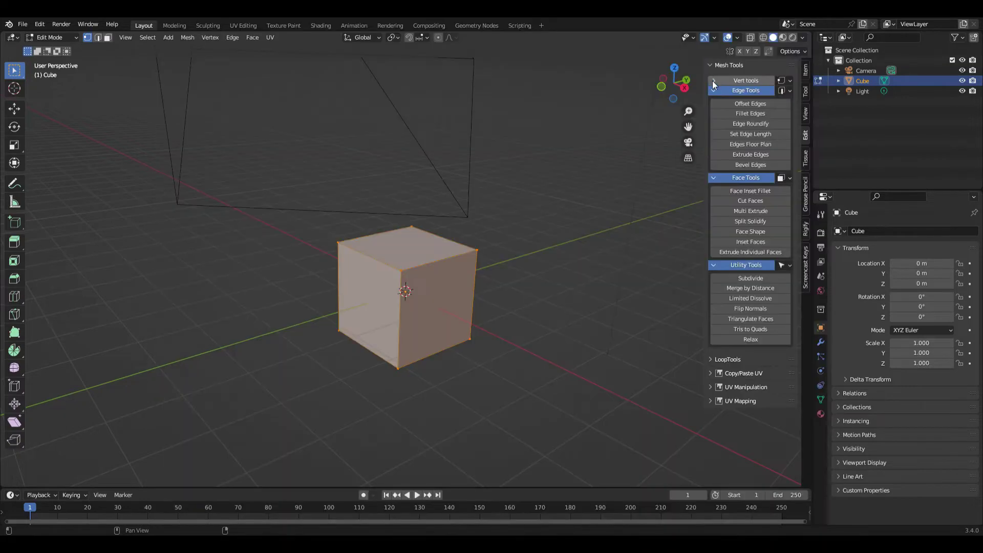
Expand Vert Tools in the sidebar Edit tab and apply Vertex Chamfer to all cube corners
left_click(712, 81)
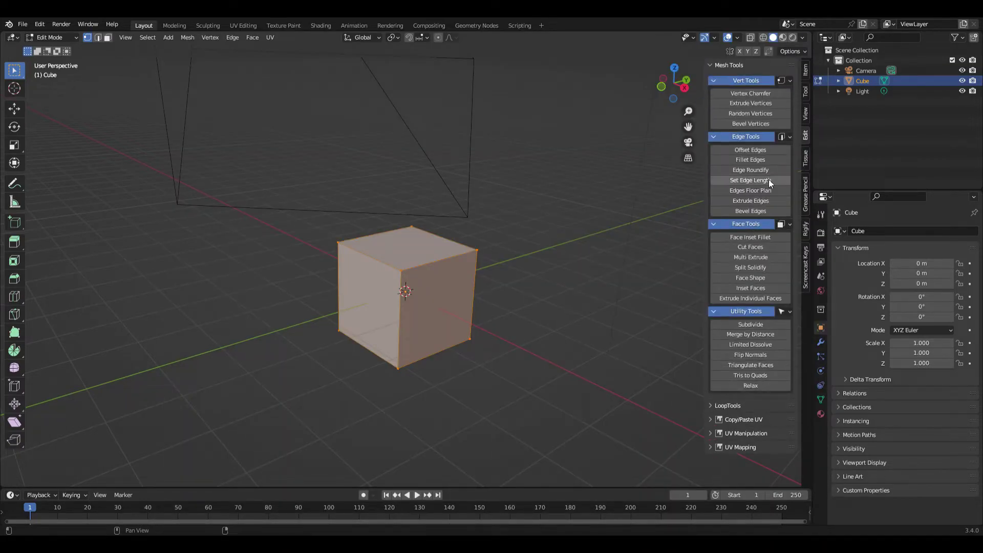
left_click(744, 95)
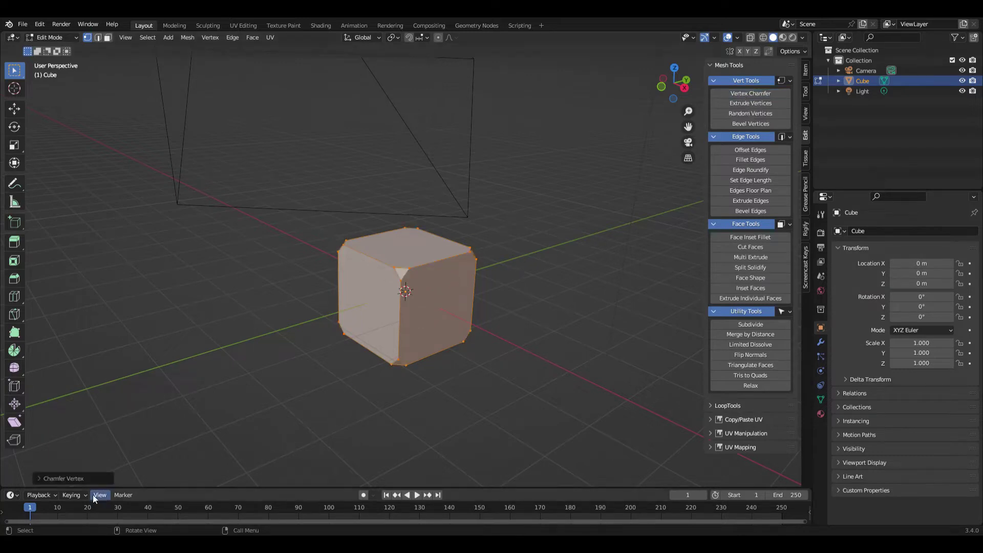
Try the chamfer's Distance, Relative and Remove options, then undo back to the plain cube
left_click(57, 478)
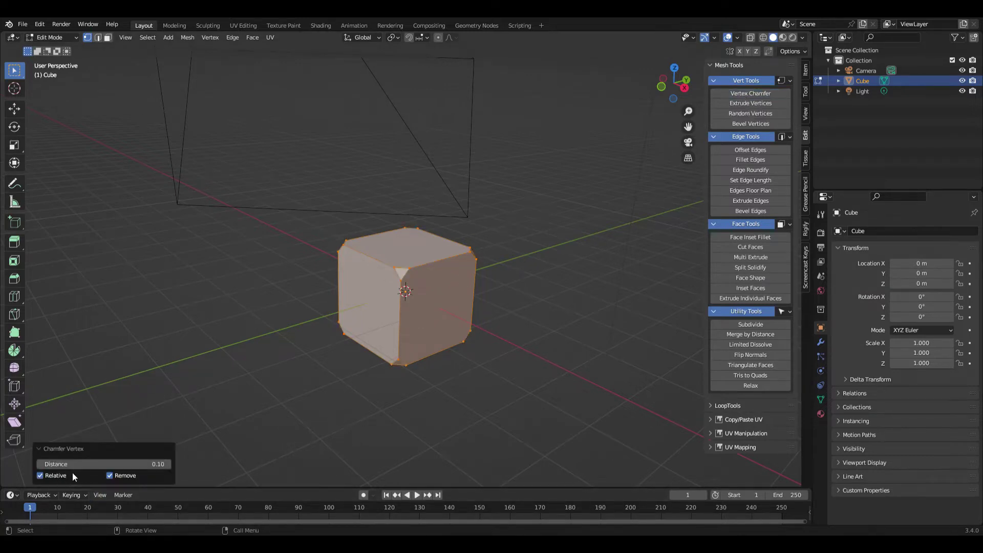
left_click_drag(72, 465, 578, 336)
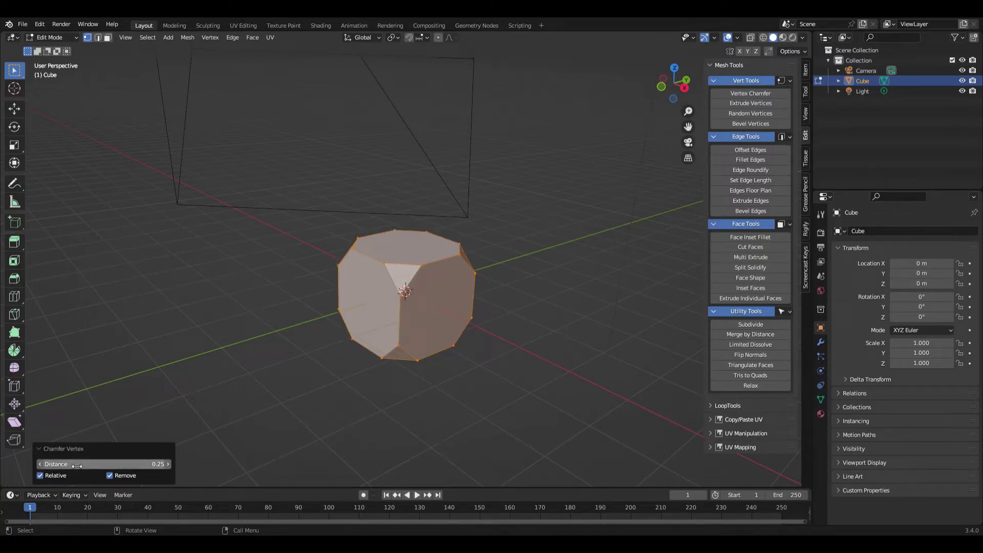
left_click(40, 476)
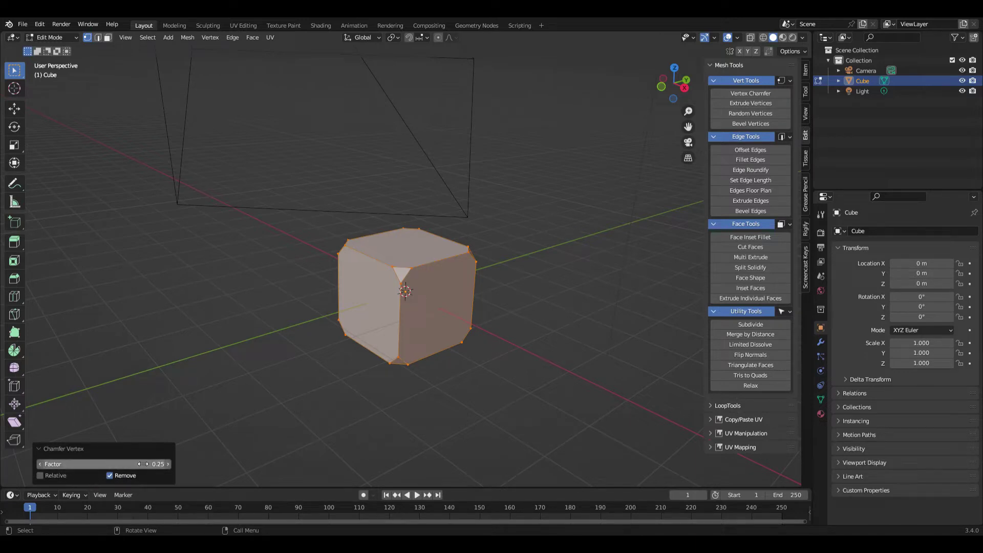
left_click(41, 475)
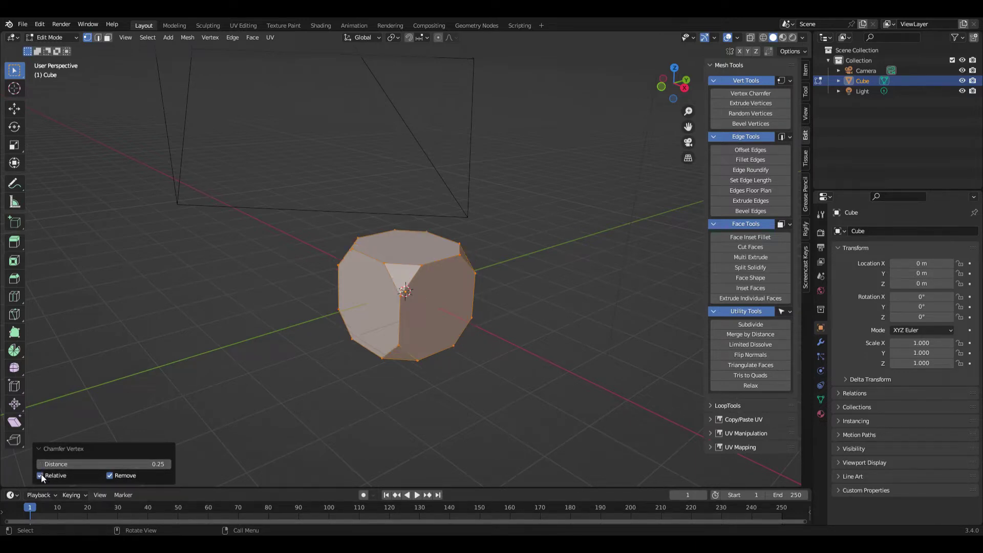
left_click(110, 476)
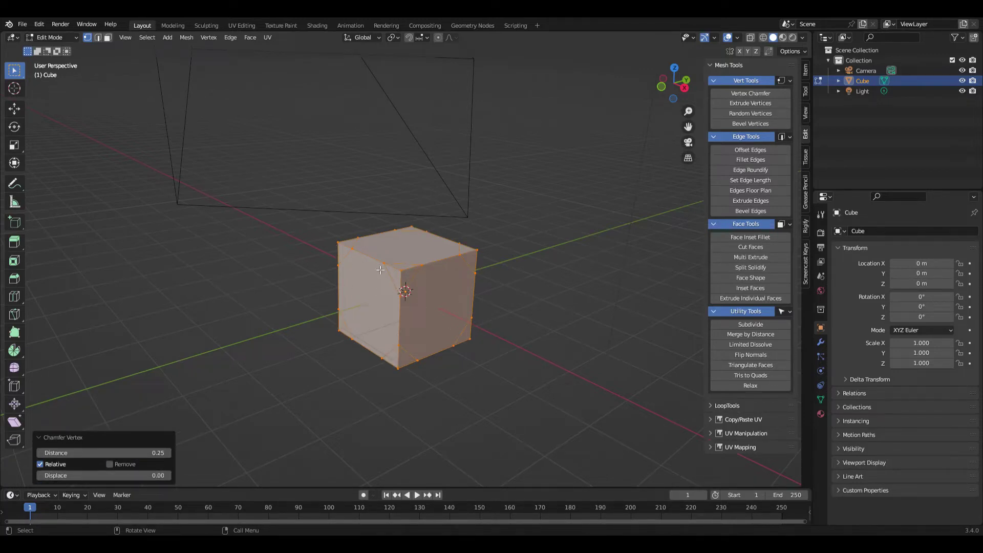
left_click(110, 465)
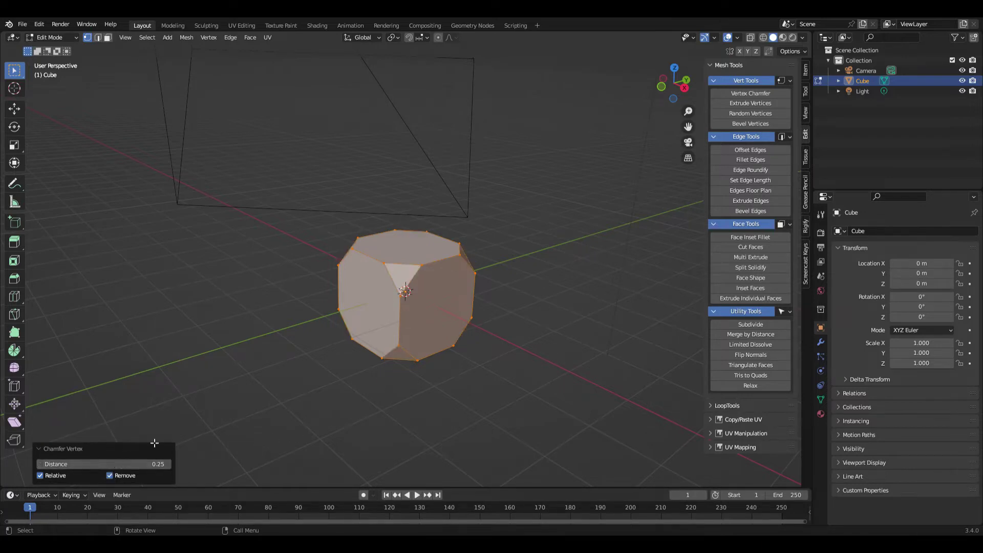
key("ctrl+z")
key("ctrl+z")
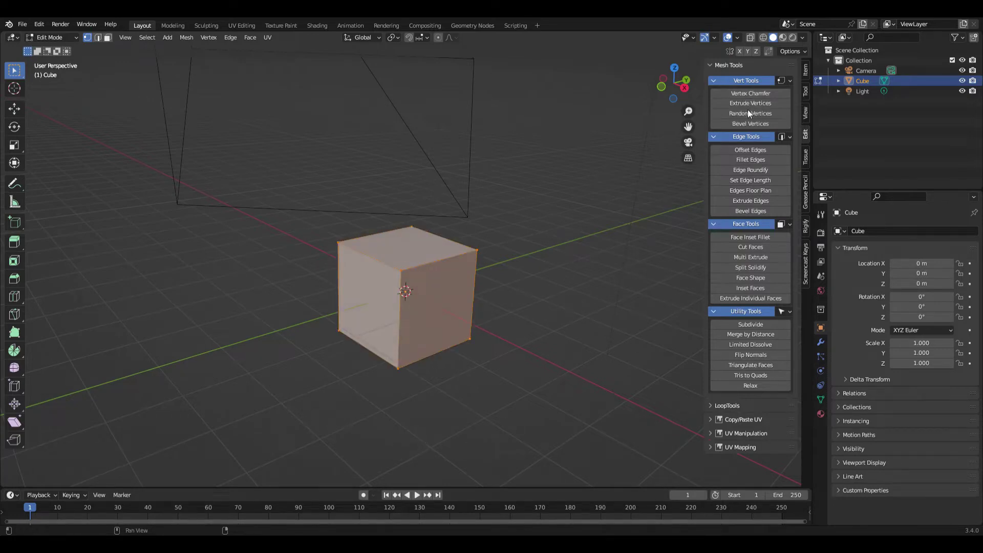
Bevel the cube's vertices, widen the bevel, and cycle Width Type through Width, Depth and Percent
left_click(748, 123)
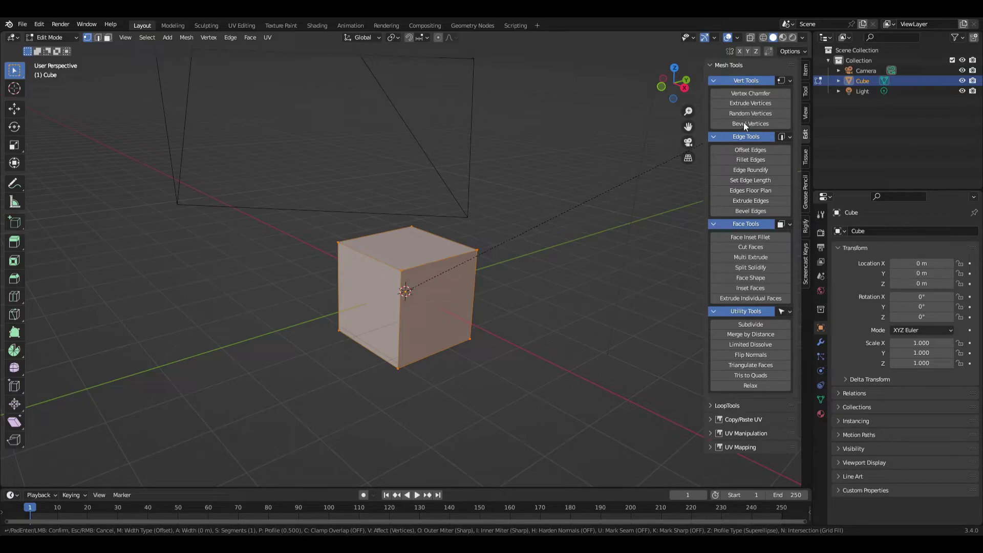
left_click(743, 122)
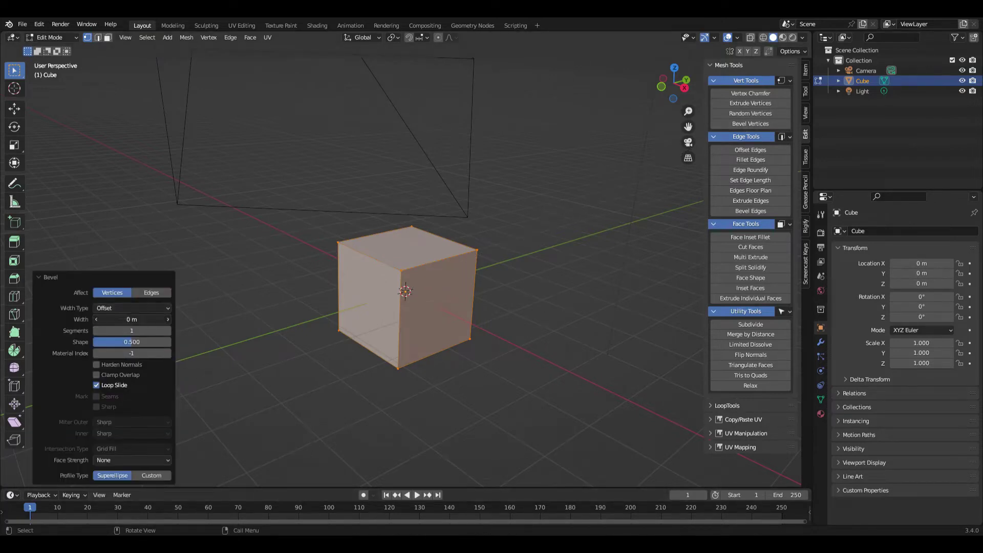
left_click_drag(131, 319, 157, 319)
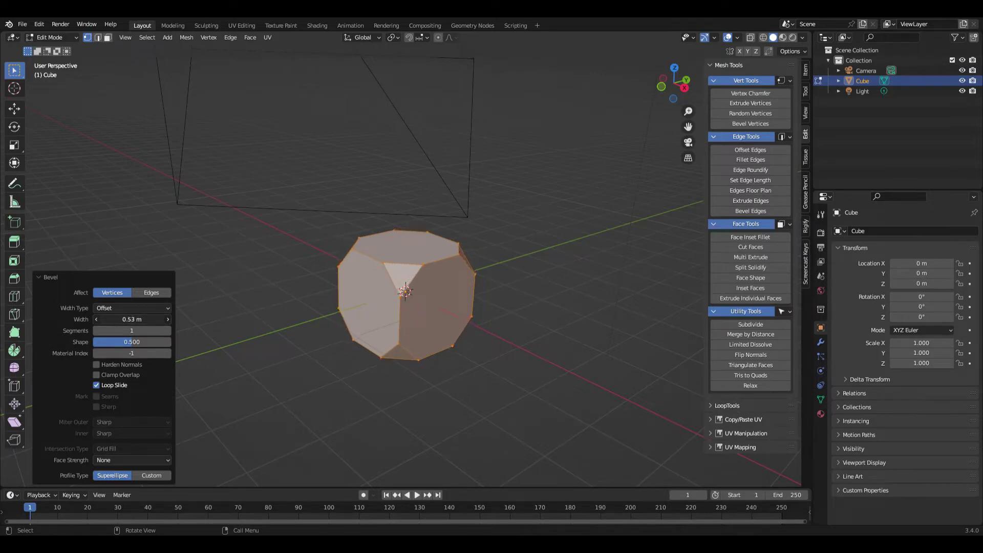
left_click(131, 308)
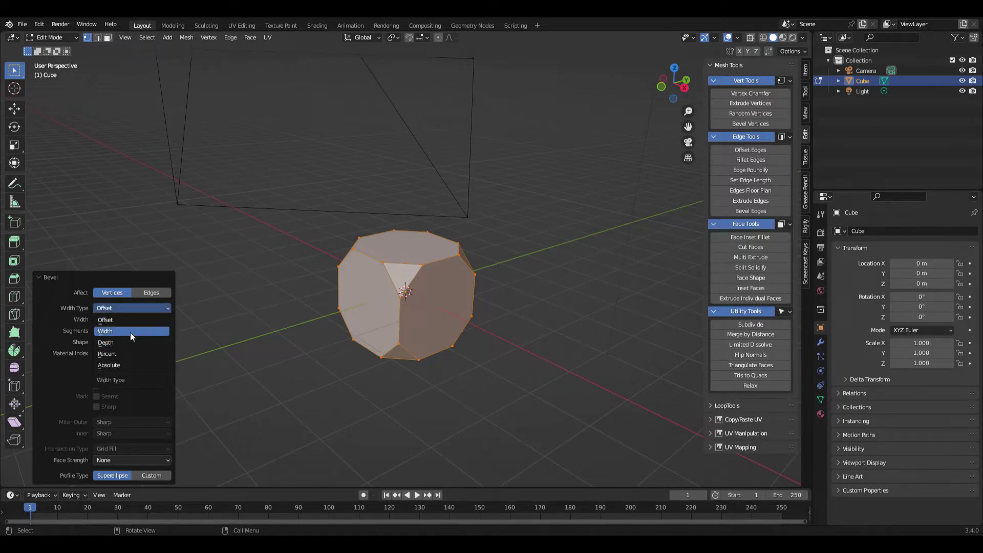
left_click(130, 332)
left_click(130, 309)
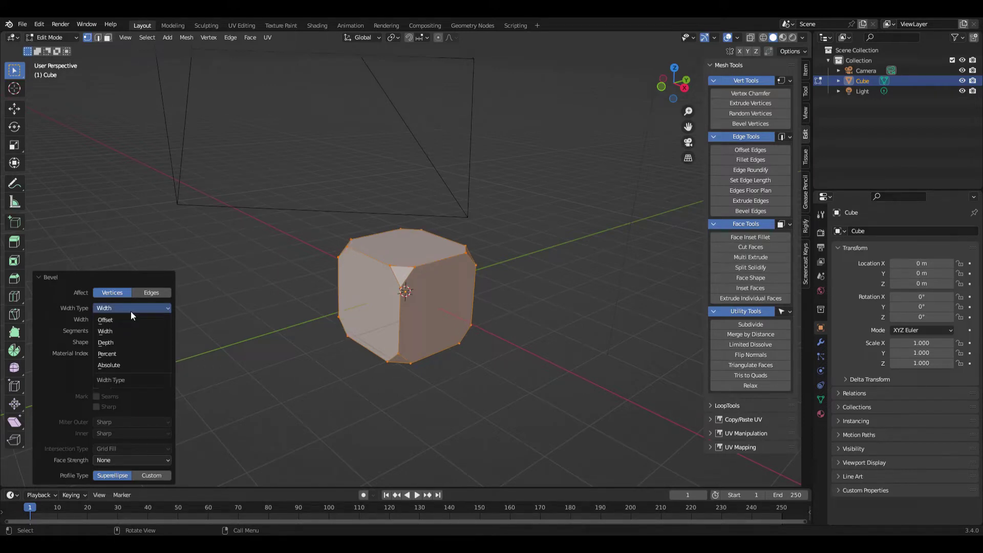
left_click(126, 342)
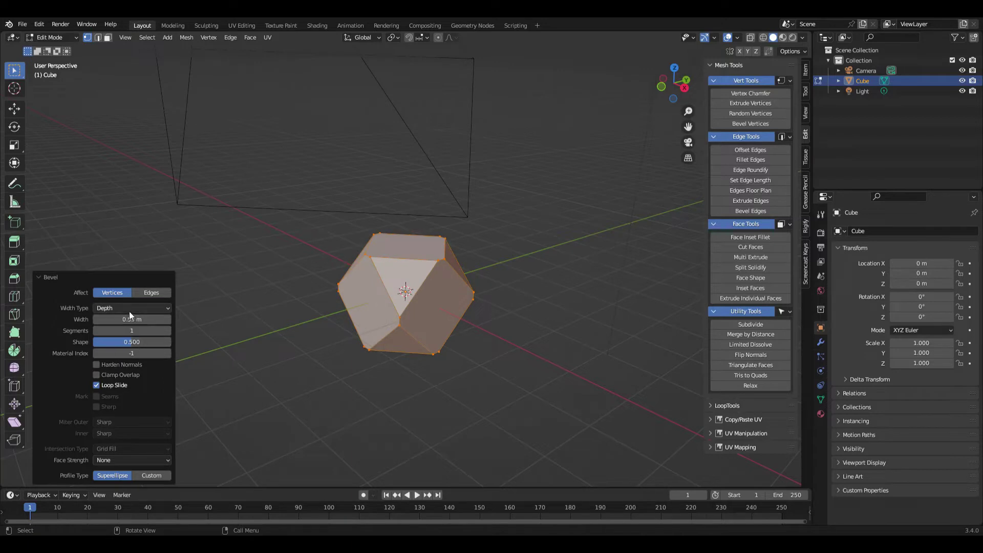
left_click(130, 309)
left_click(135, 352)
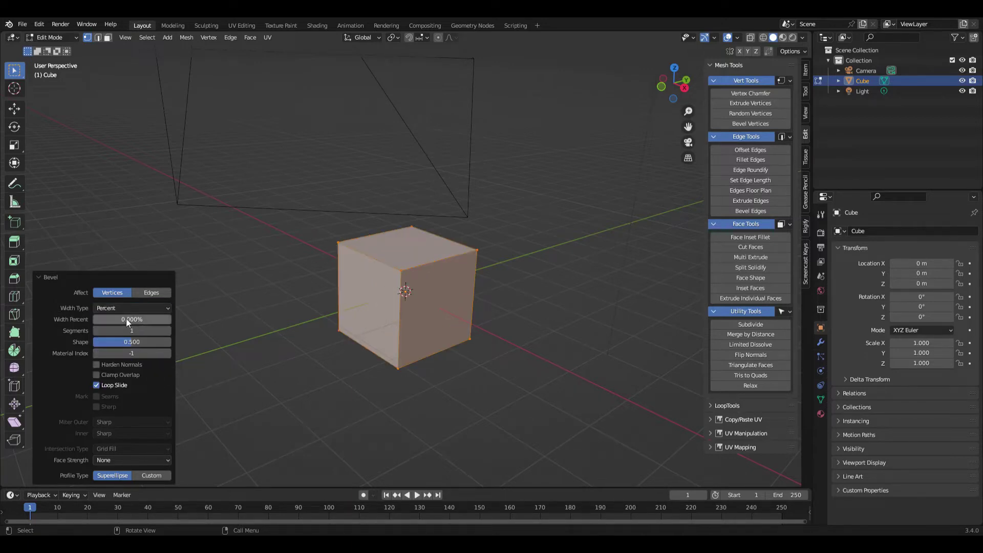
Return Width Type to Offset, set Shape to about 0.45 and raise segments to 2
mouse_move(128, 322)
left_mouse_down()
mouse_move(164, 321)
mouse_move(112, 318)
left_mouse_up()
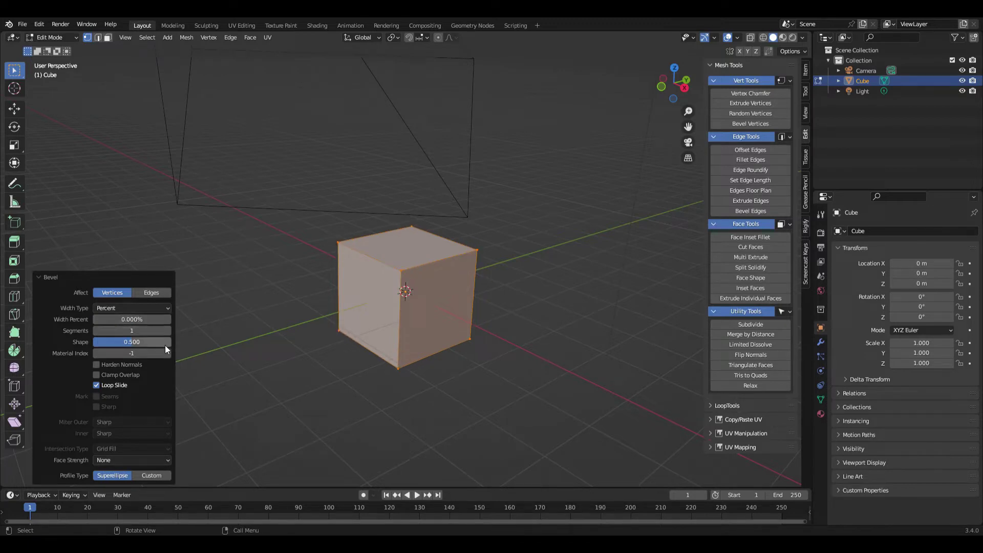
left_click(136, 343)
key("Escape")
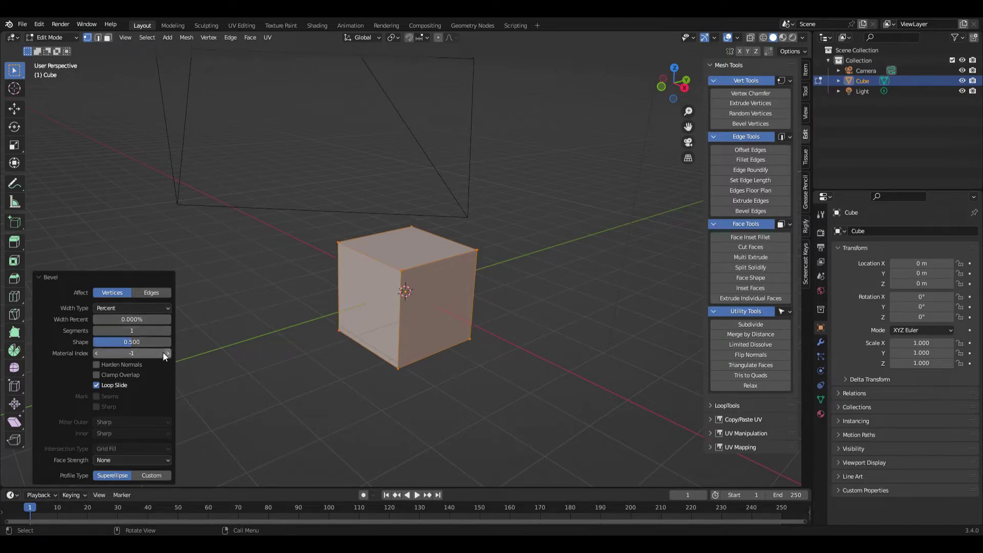
left_click_drag(159, 342, 143, 342)
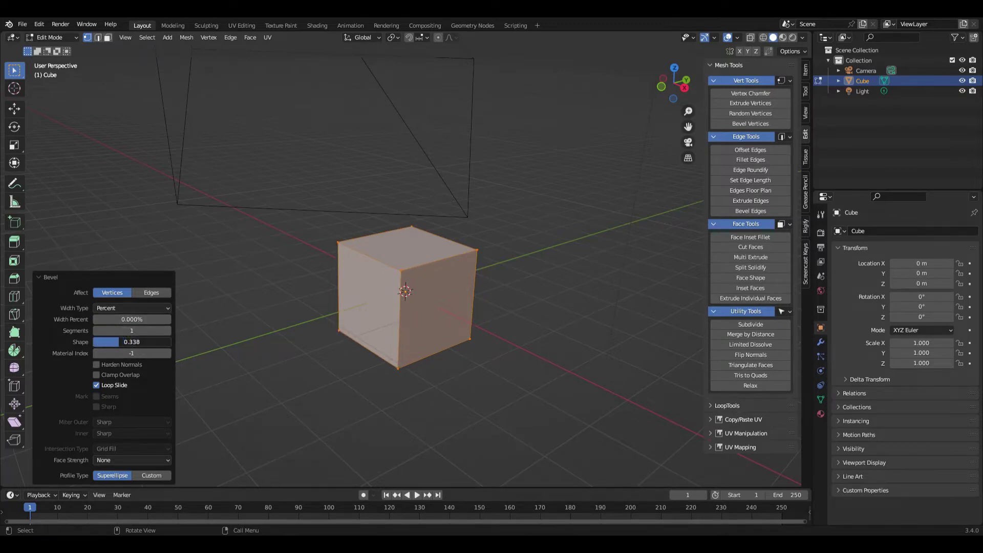
left_click(125, 307)
left_click(123, 318)
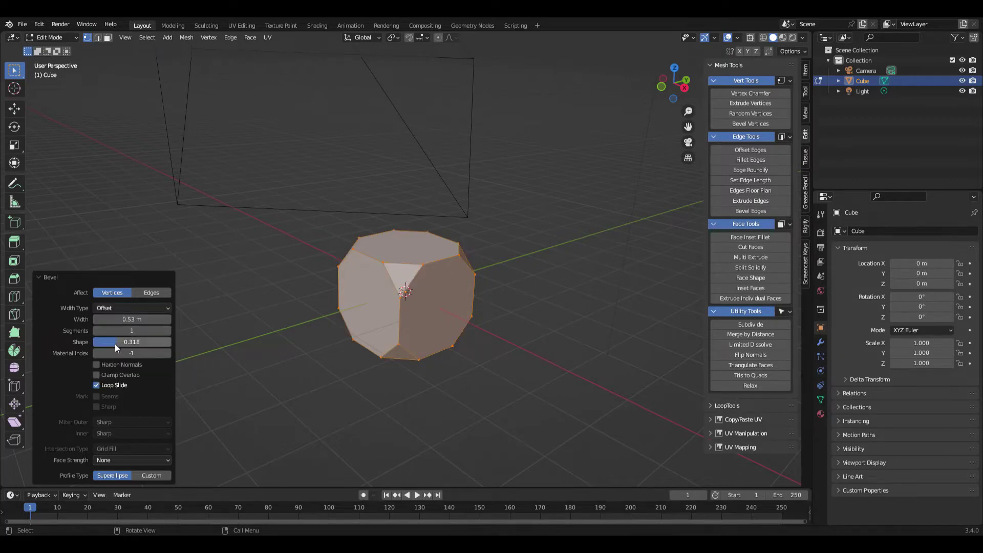
mouse_move(115, 343)
left_mouse_down()
mouse_move(170, 342)
mouse_move(130, 346)
left_mouse_up()
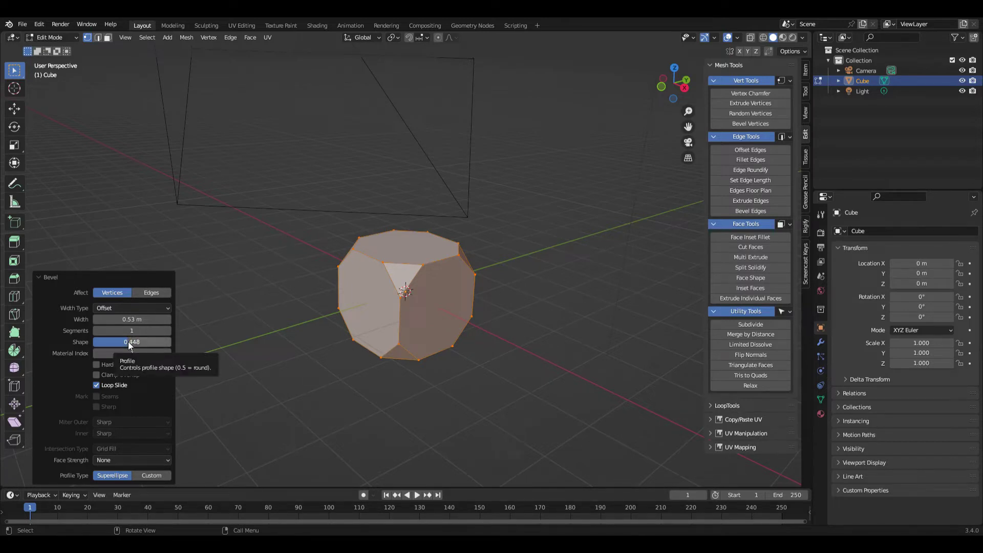
left_click(168, 330)
Set bevel segments to 3 and shape 0.312, toggle Harden Normals, then run Extrude Vertices
left_click(168, 330)
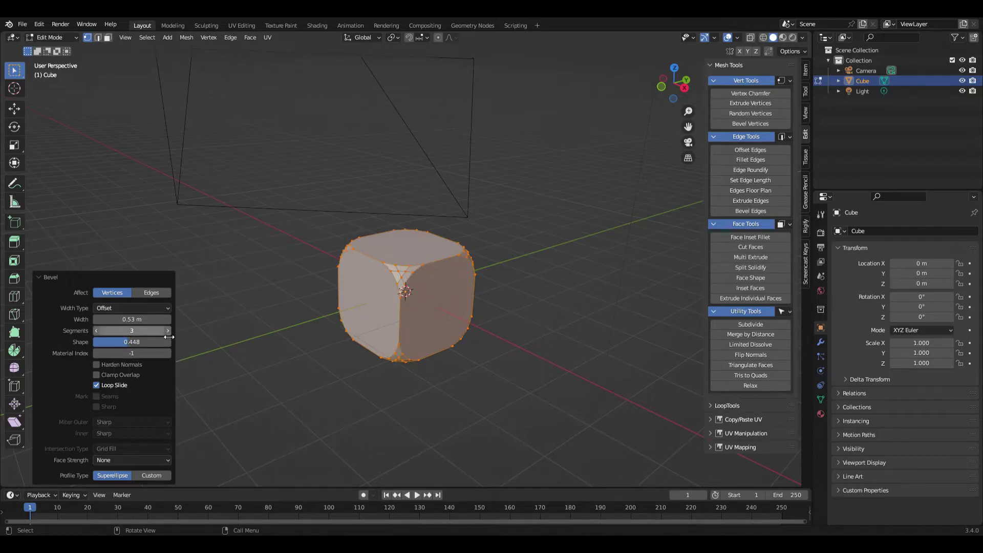
mouse_move(136, 342)
left_mouse_down()
mouse_move(100, 342)
mouse_move(149, 342)
mouse_move(100, 342)
mouse_move(130, 346)
left_mouse_up()
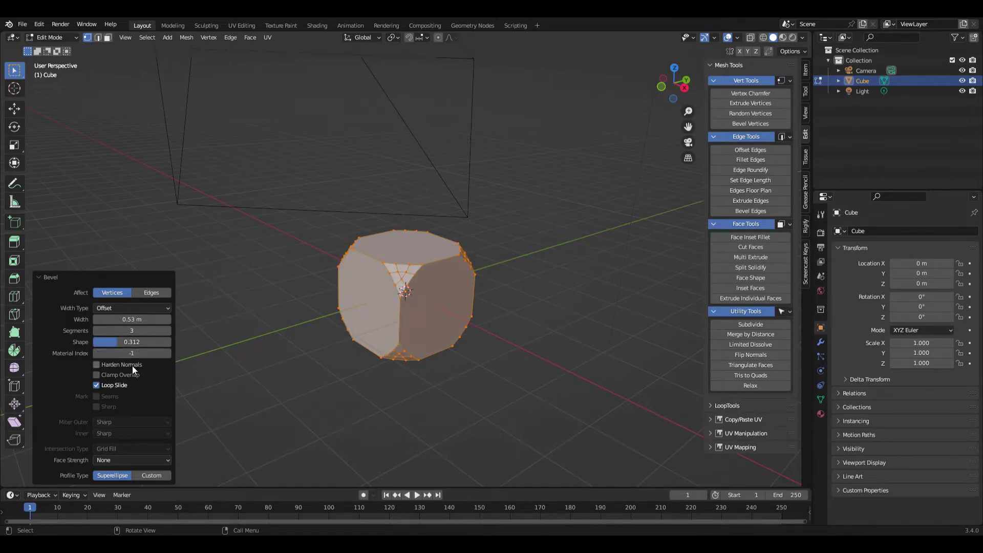
left_click(131, 365)
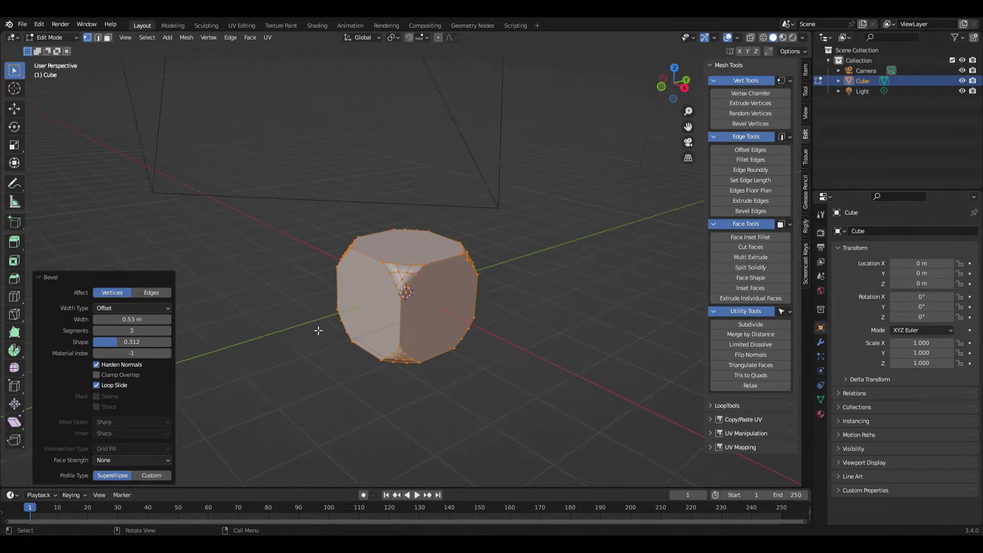
scroll(411, 288, "up", 8)
scroll(406, 291, "up", 2)
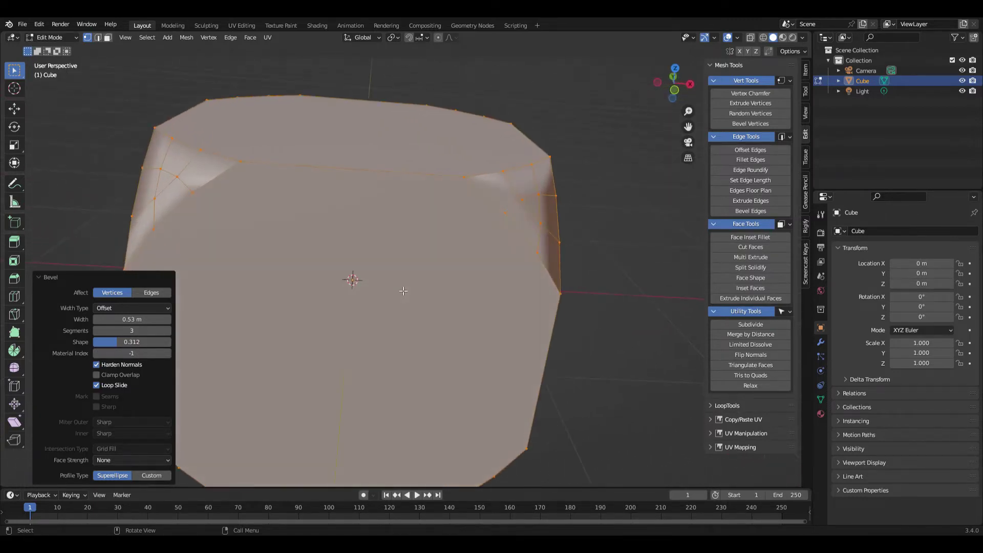
left_click(97, 364)
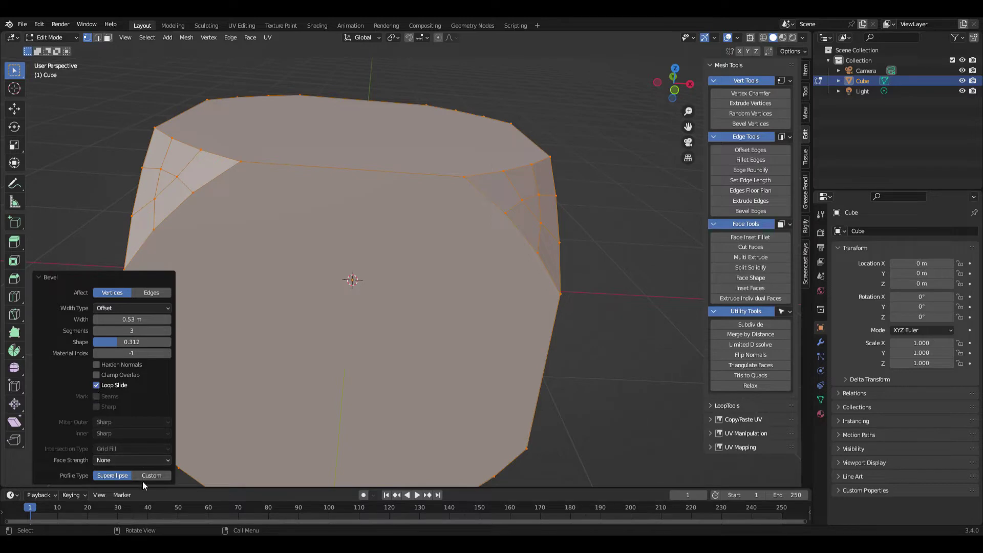
left_click(107, 459)
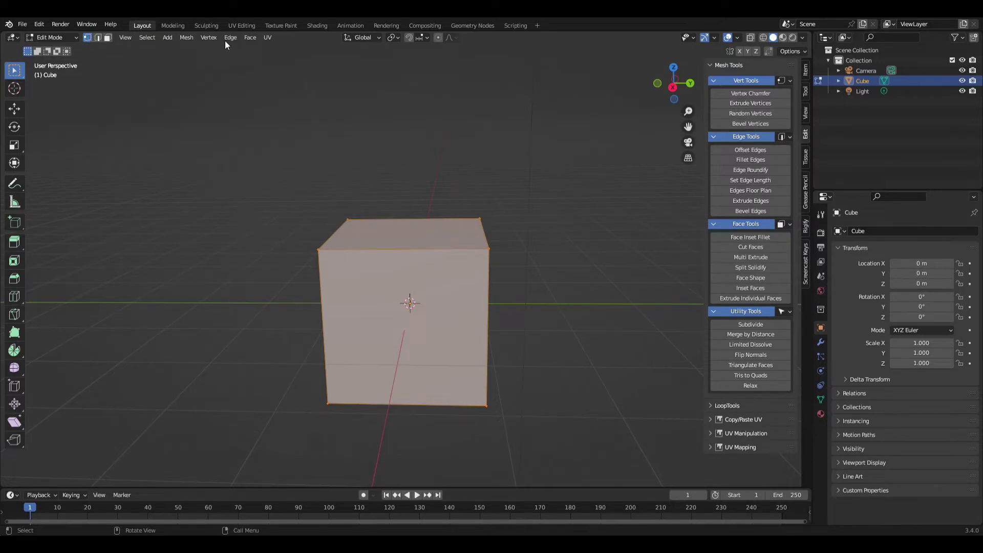
left_click(749, 112)
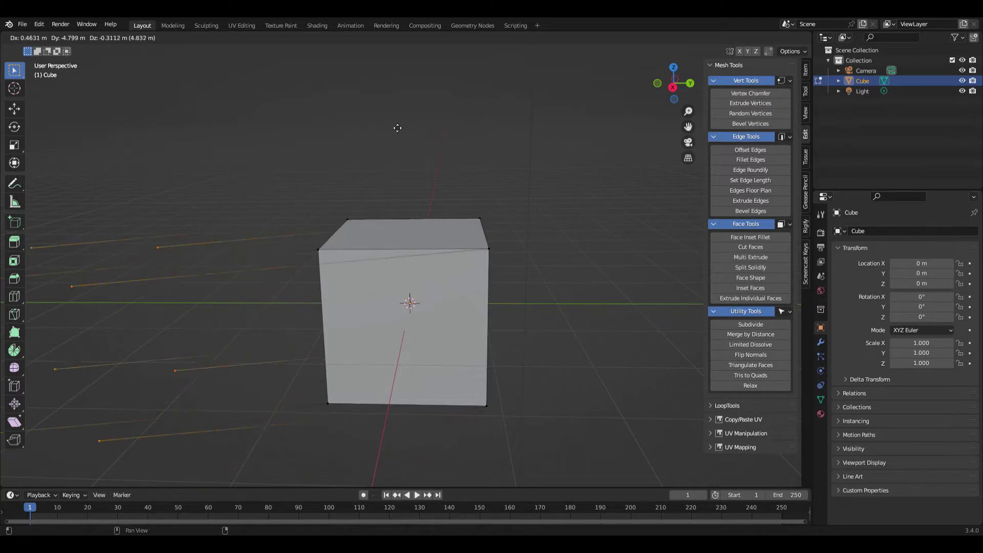
Place the extruded vertices with X as the Ortho axis, then deselect and reselect everything
left_click(482, 257)
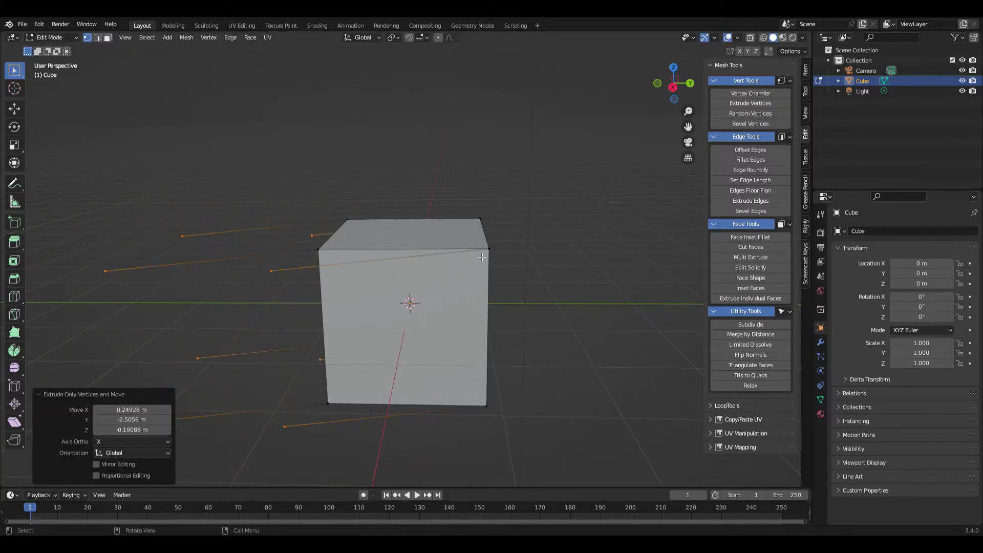
left_click(122, 443)
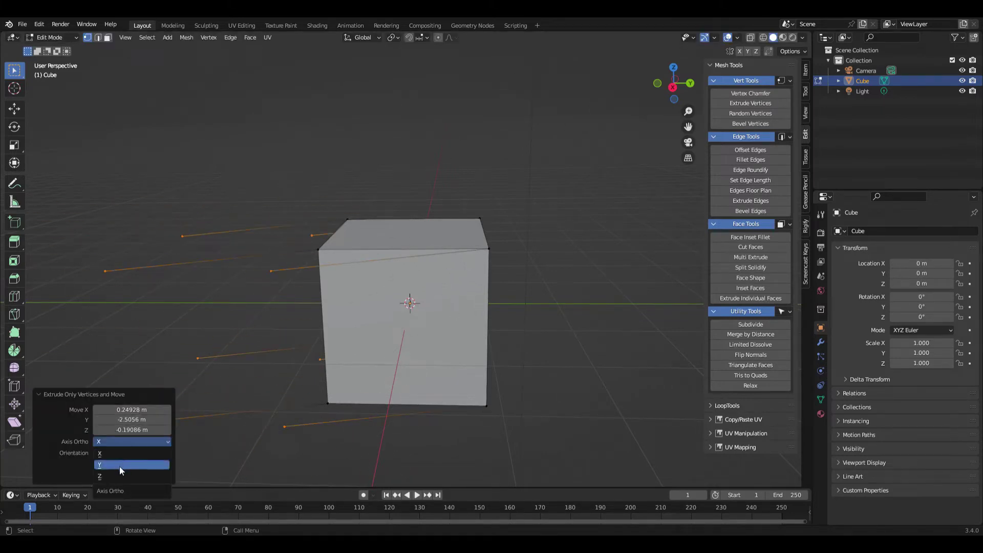
left_click(121, 453)
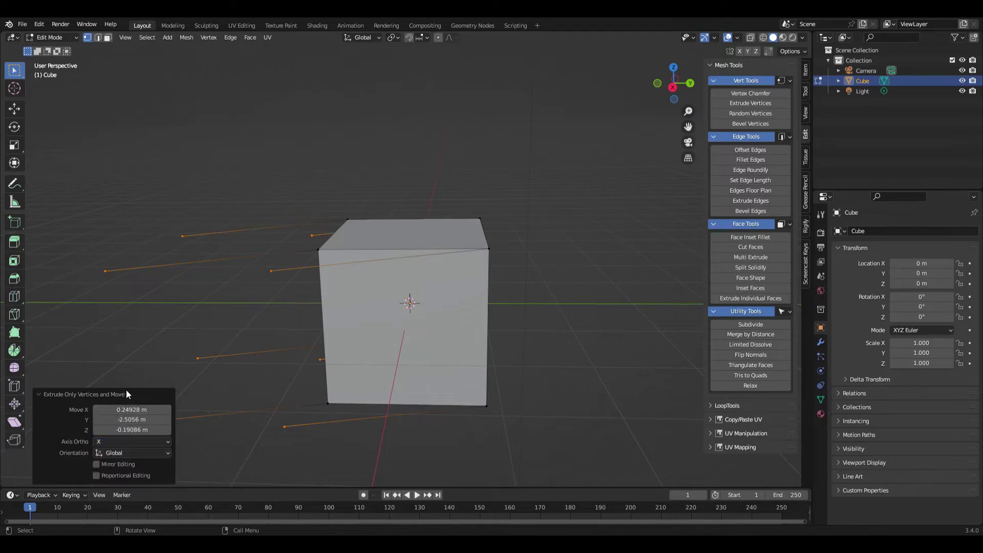
left_click(126, 393)
left_click(78, 478)
left_click(613, 228)
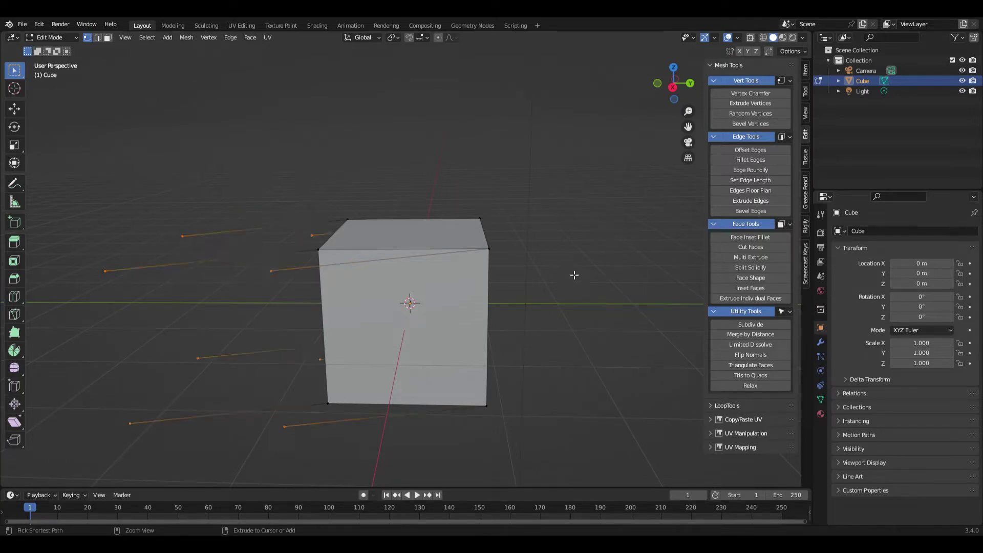
key("a")
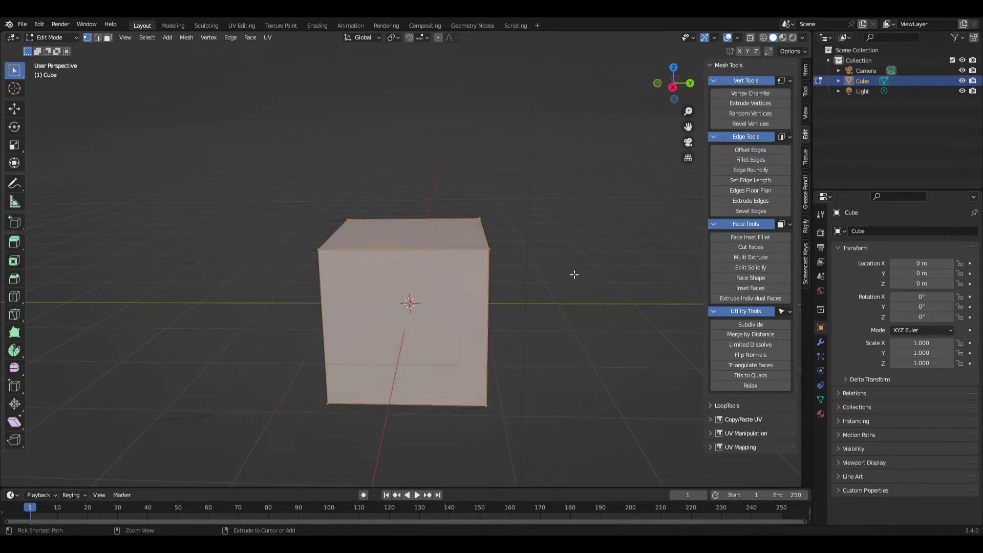
Run Random Vertices with factor 1.36, Min XYZ -10 and Max XYZ 10
left_click(747, 114)
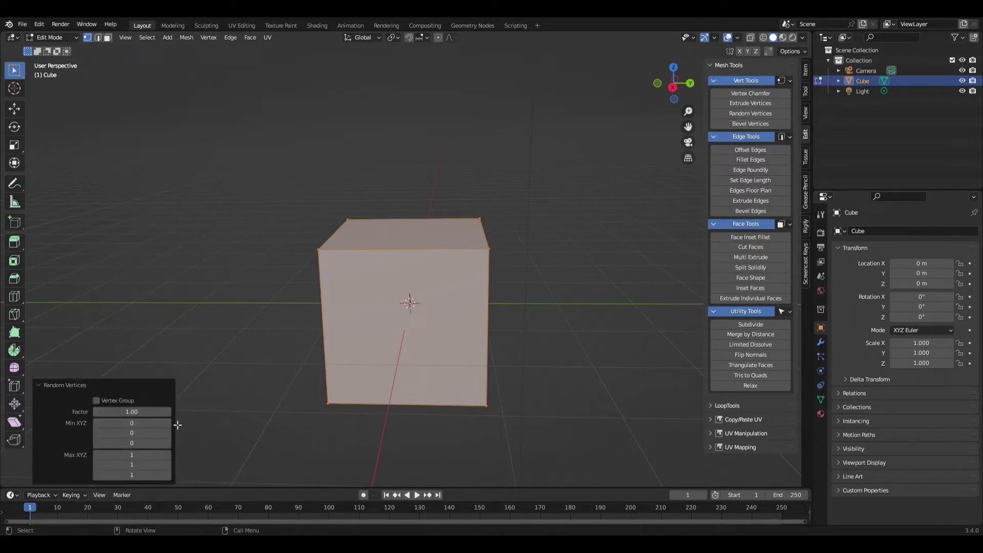
left_click_drag(110, 412, 134, 411)
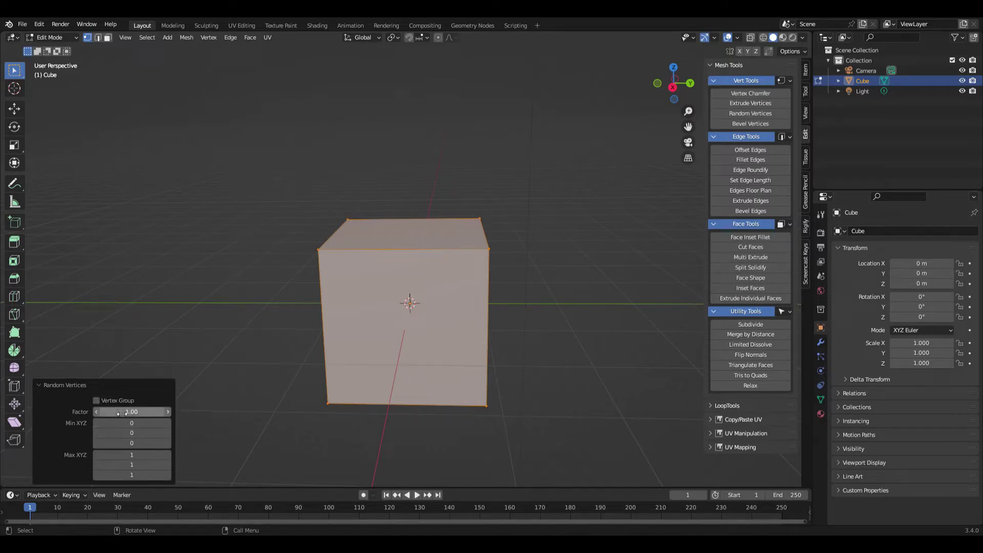
left_click_drag(376, 285, 397, 285)
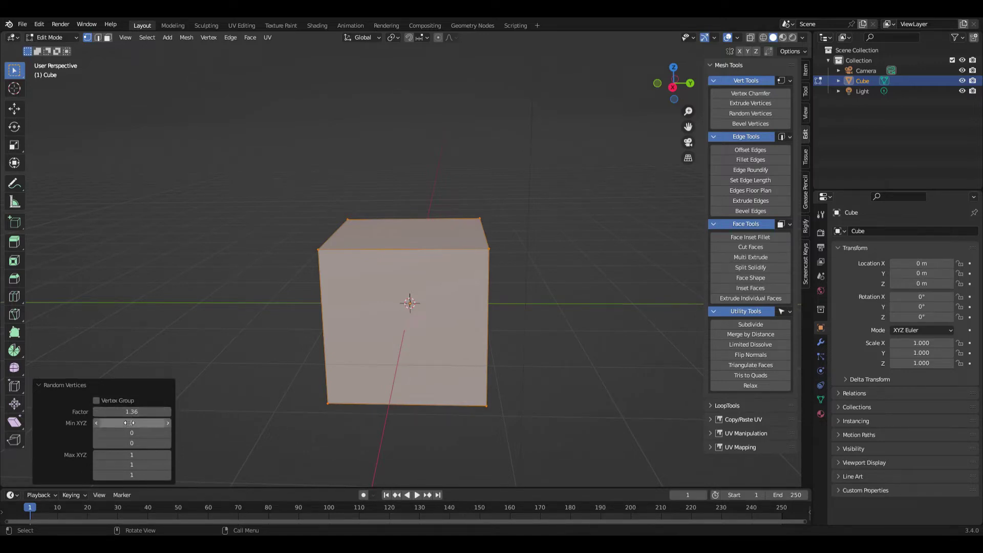
left_click_drag(131, 423, 132, 454)
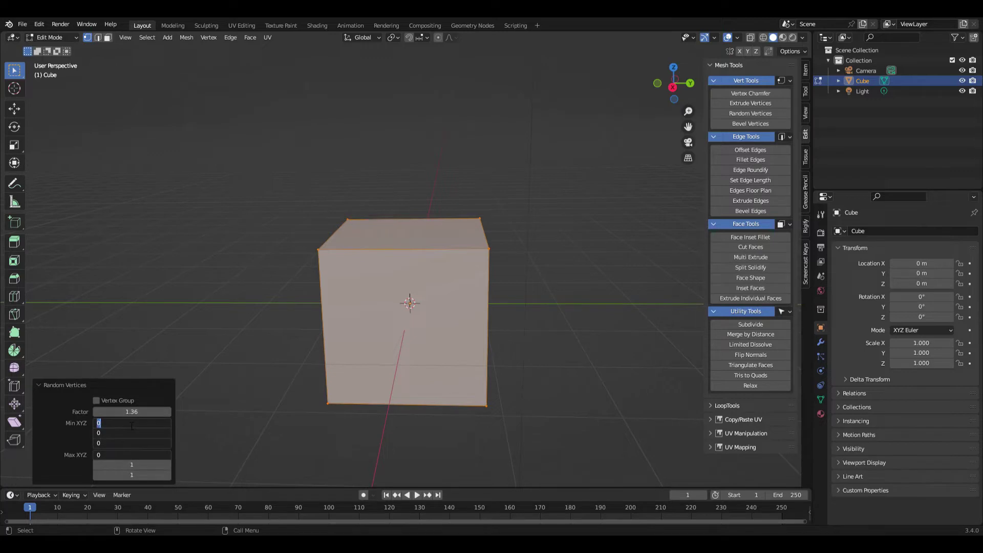
type("-10")
key("Return")
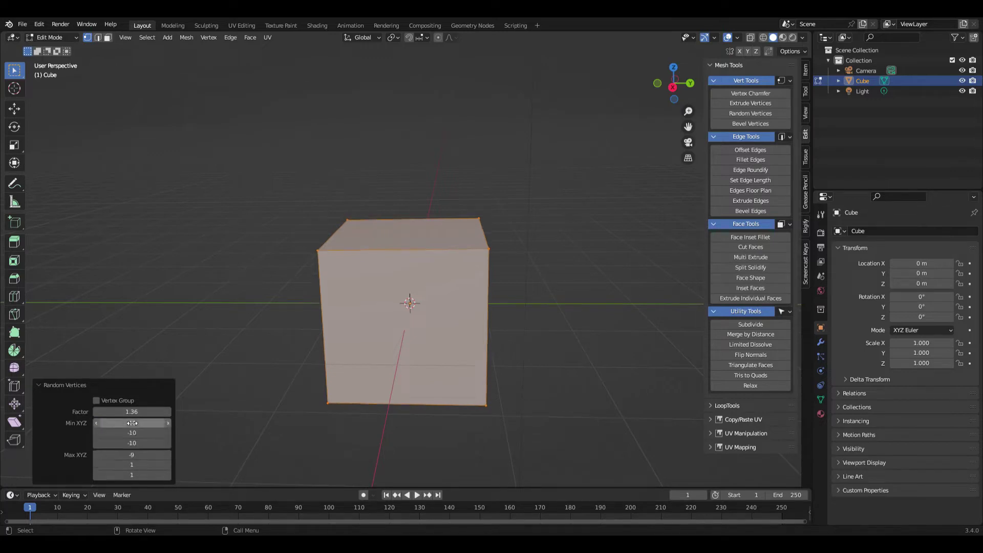
left_click_drag(145, 457, 148, 462)
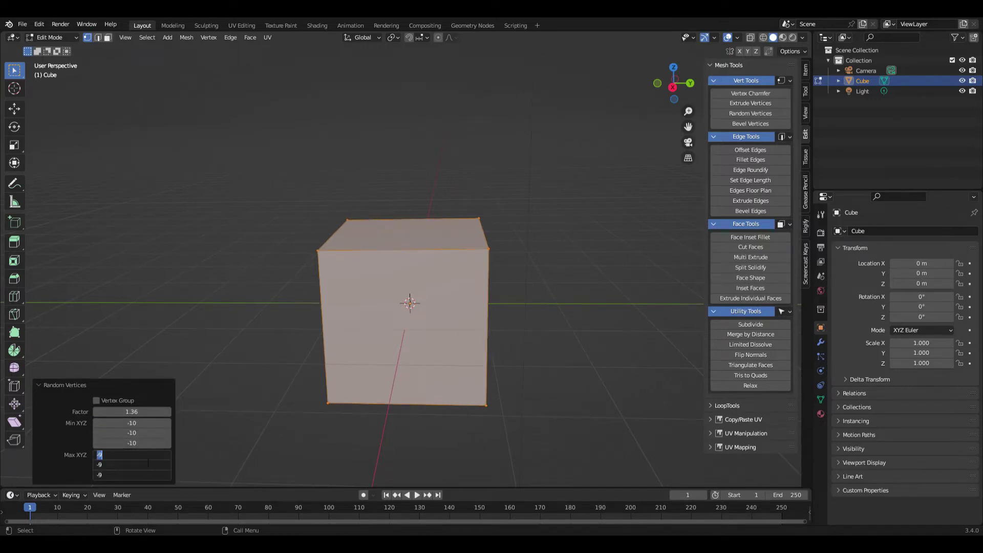
type("10")
key("Return")
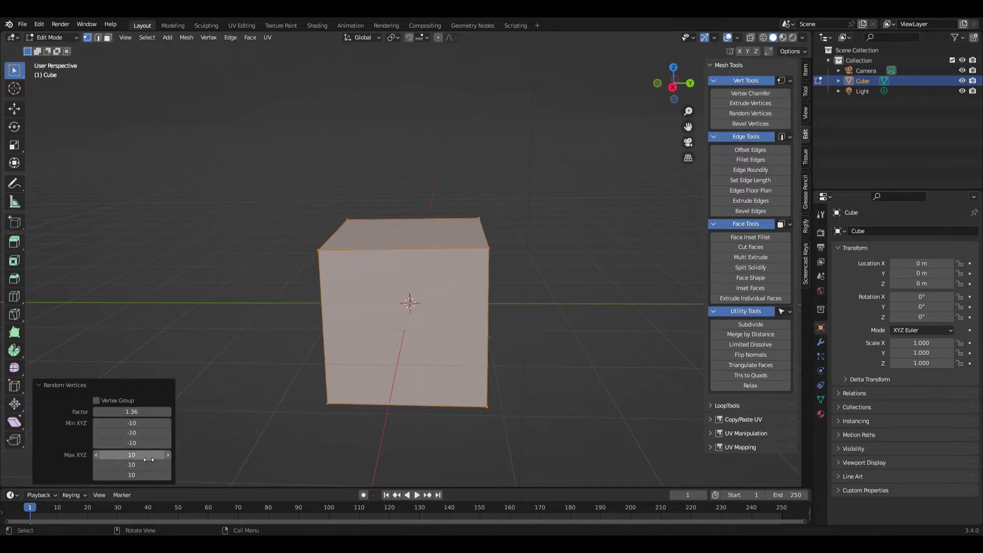
Toggle Vertex Group, push the factor to 40.75, inspect the distortion, then undo it
left_click(113, 402)
left_click(97, 401)
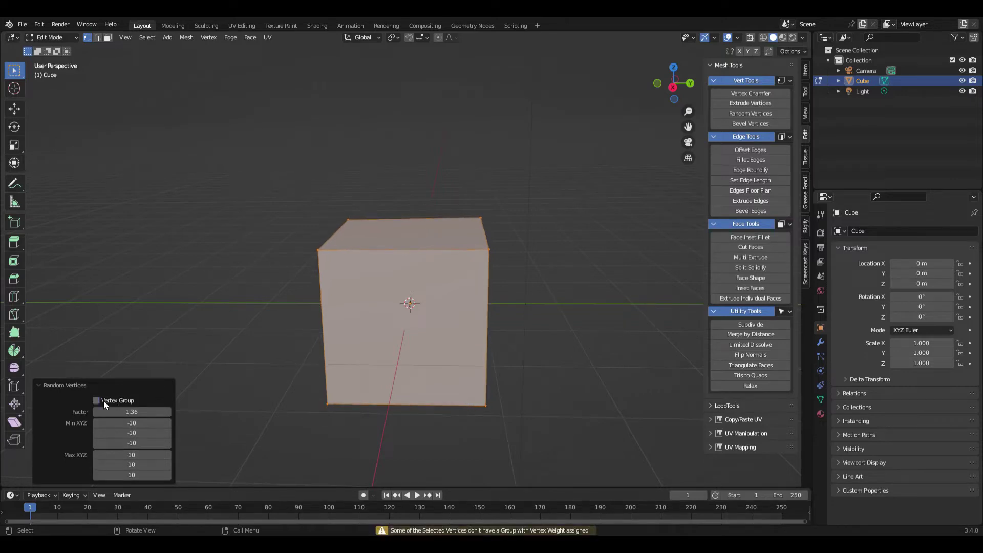
left_click_drag(132, 412, 463, 296)
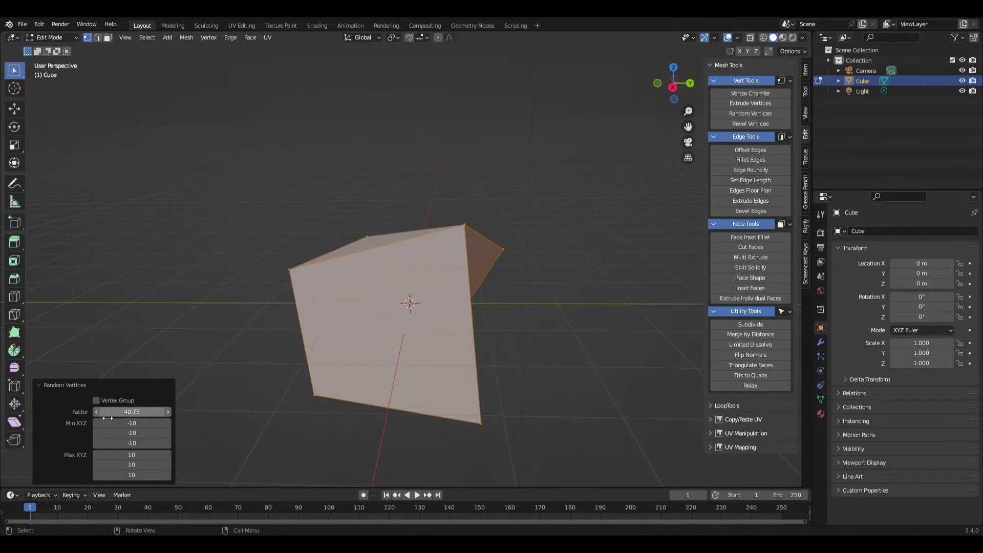
middle_click_drag(501, 340, 500, 343)
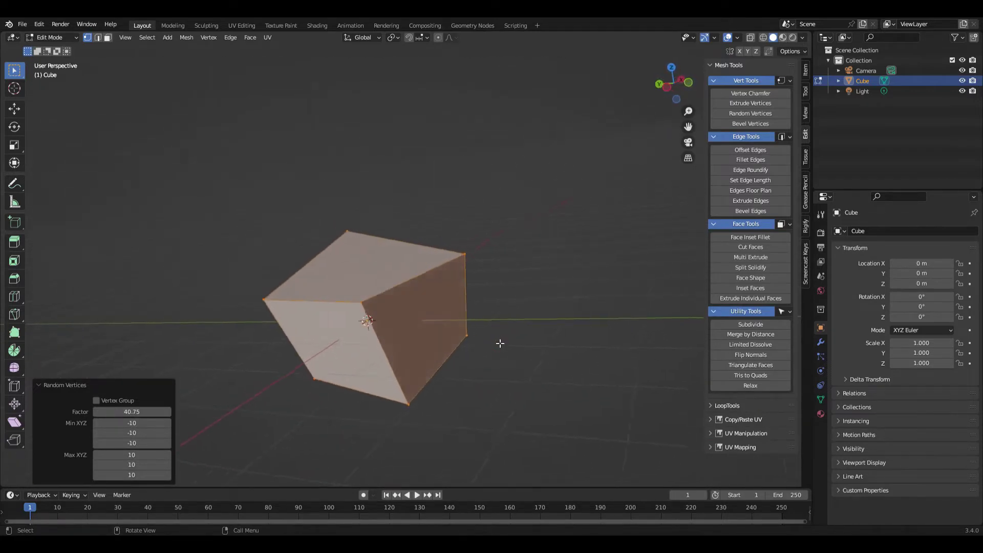
middle_click_drag(500, 343, 500, 343)
key("ctrl+z")
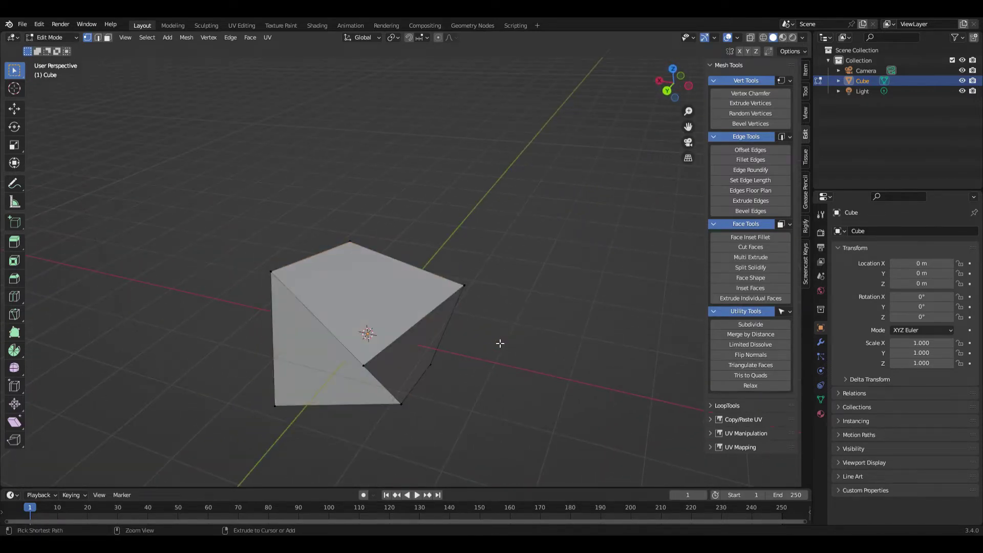
key("ctrl+z")
key("ctrl+z")
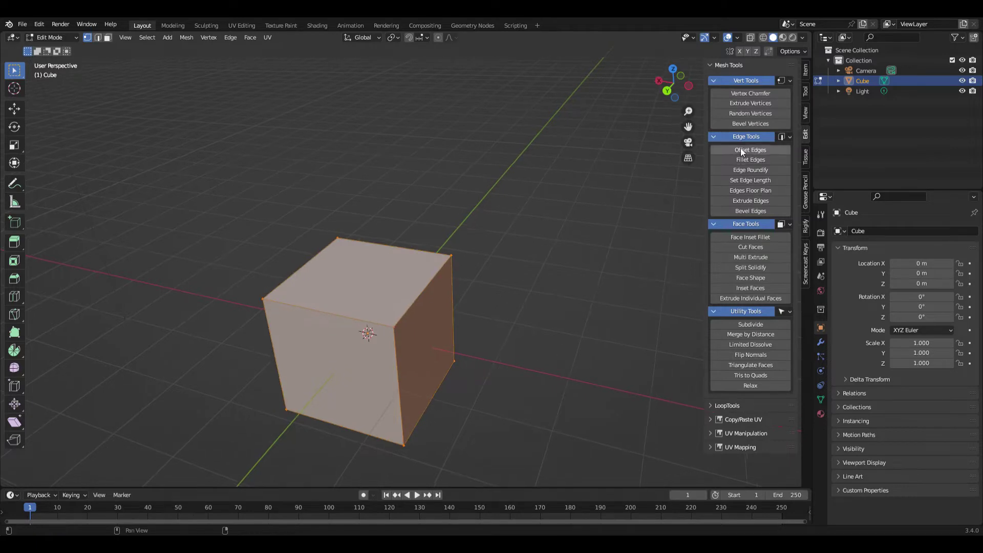
middle_click_drag(460, 307, 241, 143)
In Edge select, run Offset Edges on the top-left edge, trying width 0.02 and a 75° angle
left_click(97, 38)
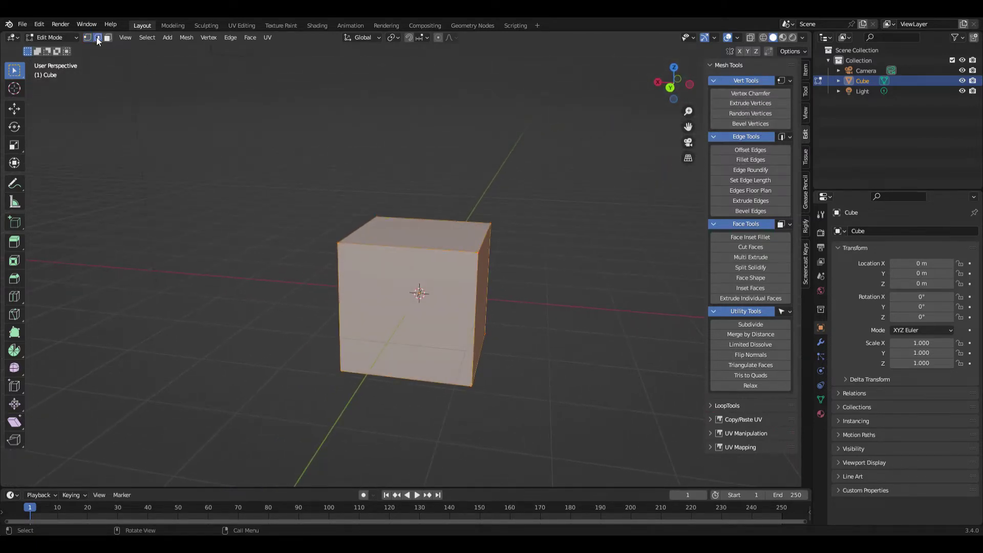
left_click(358, 234)
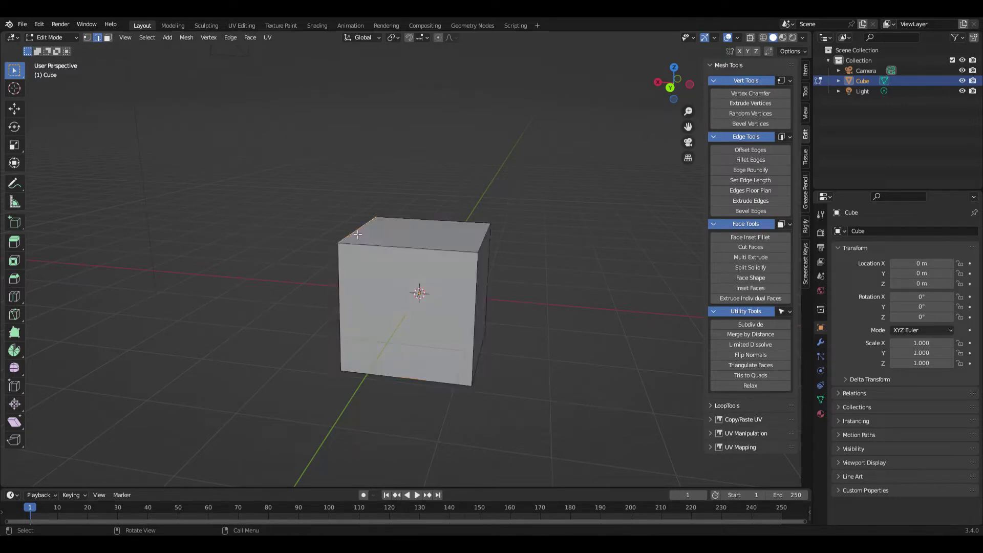
left_click(746, 149)
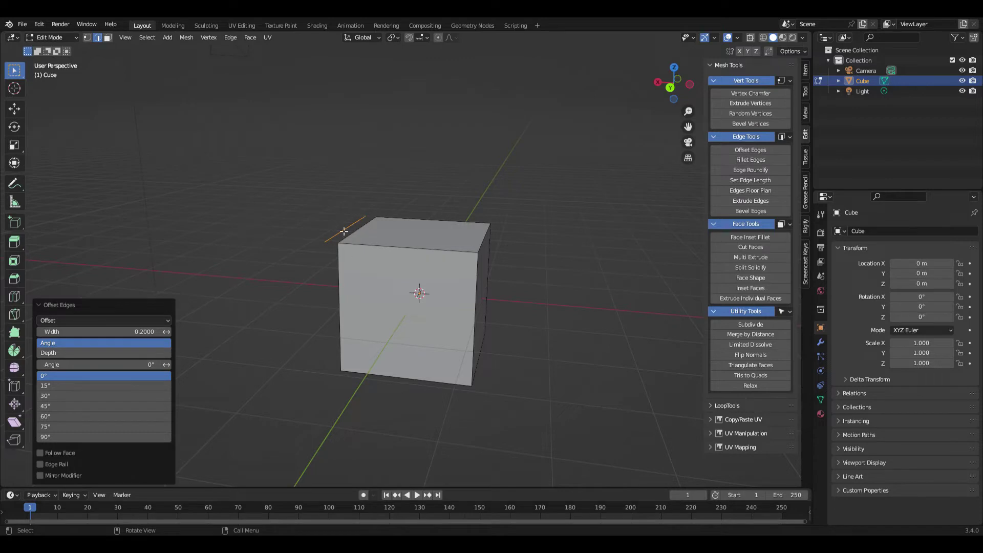
left_click_drag(87, 335, 7, 335)
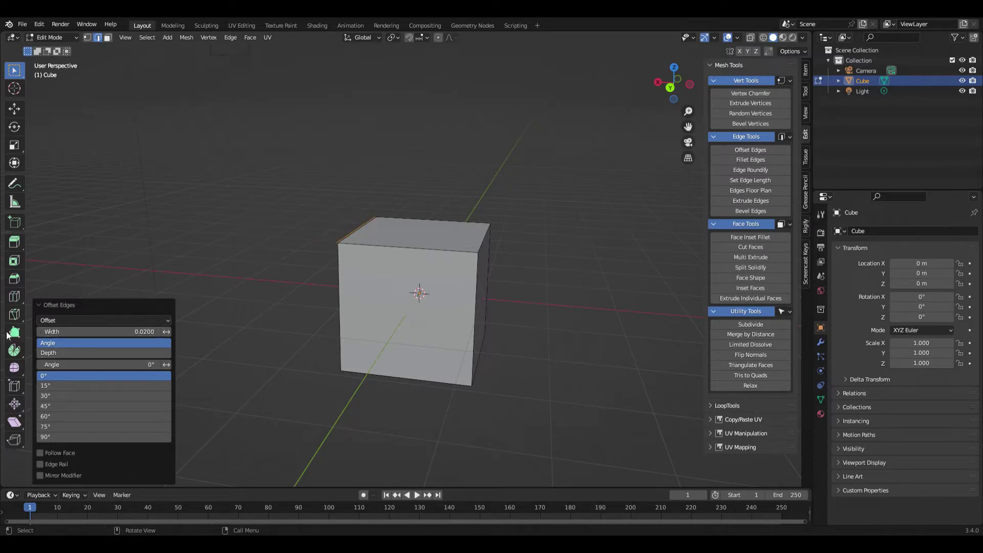
left_click(69, 352)
left_click(71, 415)
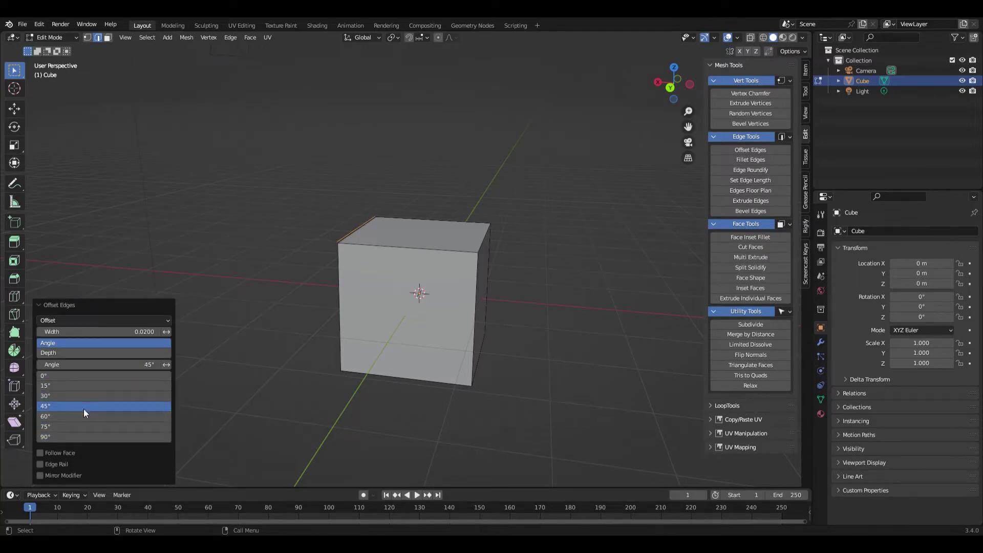
left_click(85, 425)
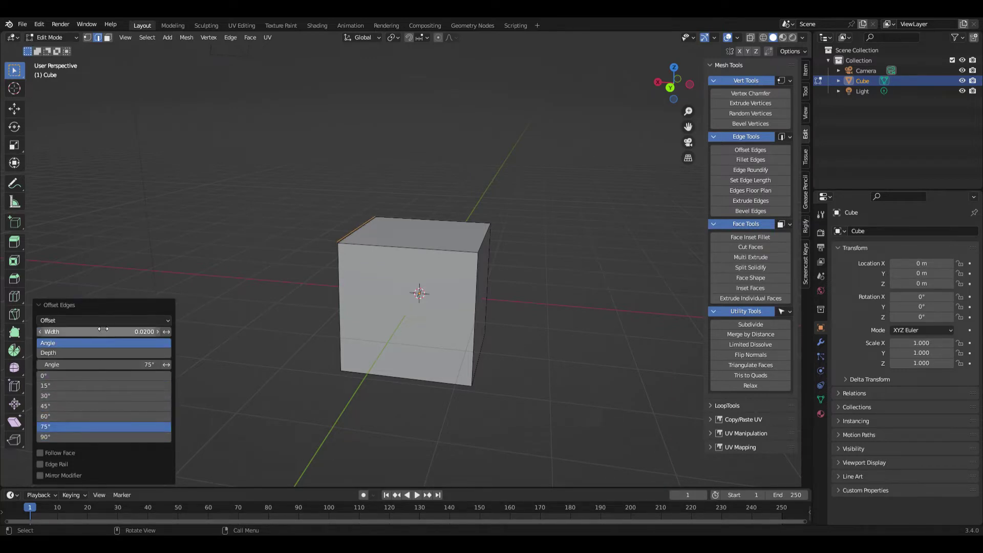
Set the offset width to 0.38 and step the angle down through 45°, 30°, 15° to 0°
mouse_move(107, 331)
left_mouse_down()
mouse_move(393, 336)
mouse_move(384, 333)
mouse_move(600, 325)
mouse_move(107, 331)
left_mouse_up()
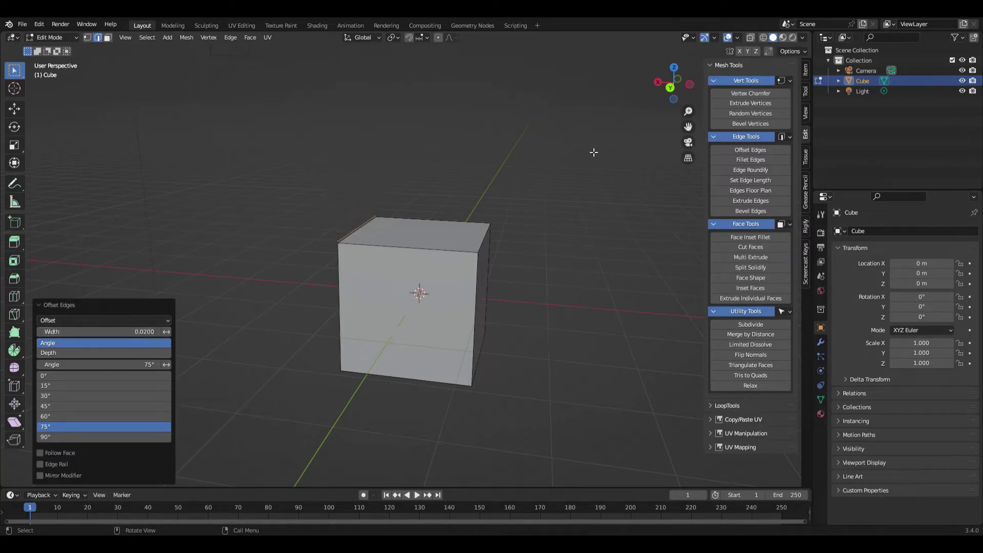
middle_click_drag(592, 151, 491, 194)
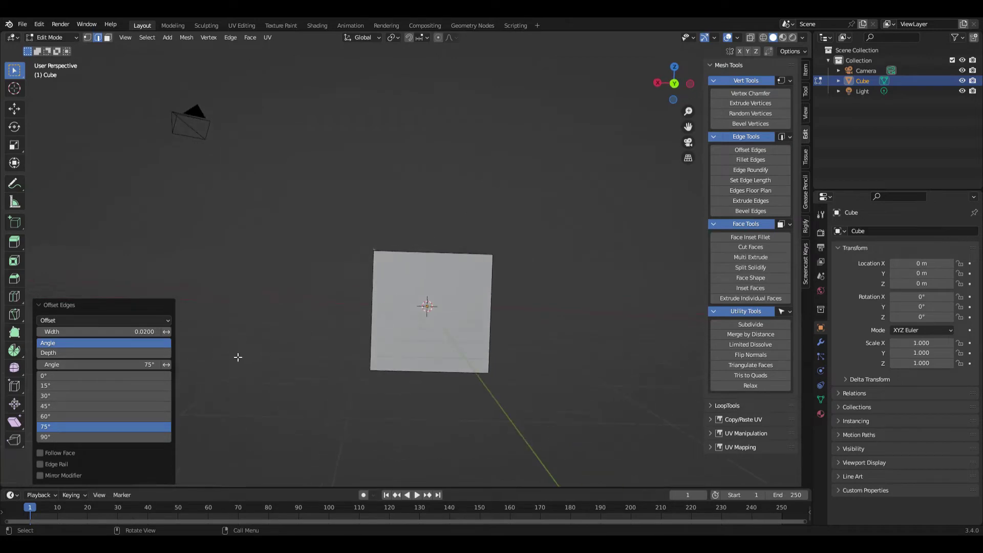
left_click_drag(87, 335, 602, 334)
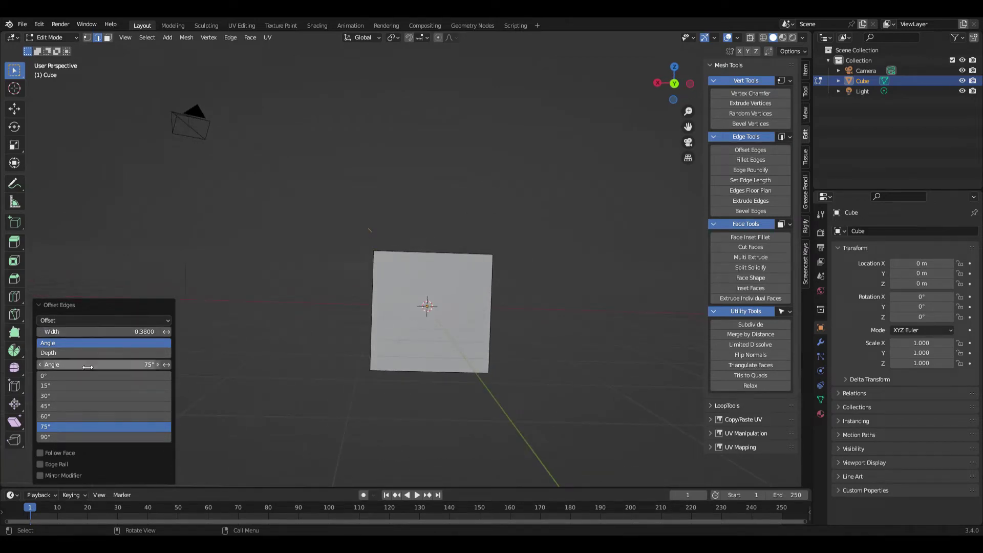
left_click(86, 407)
left_click(90, 395)
left_click(90, 386)
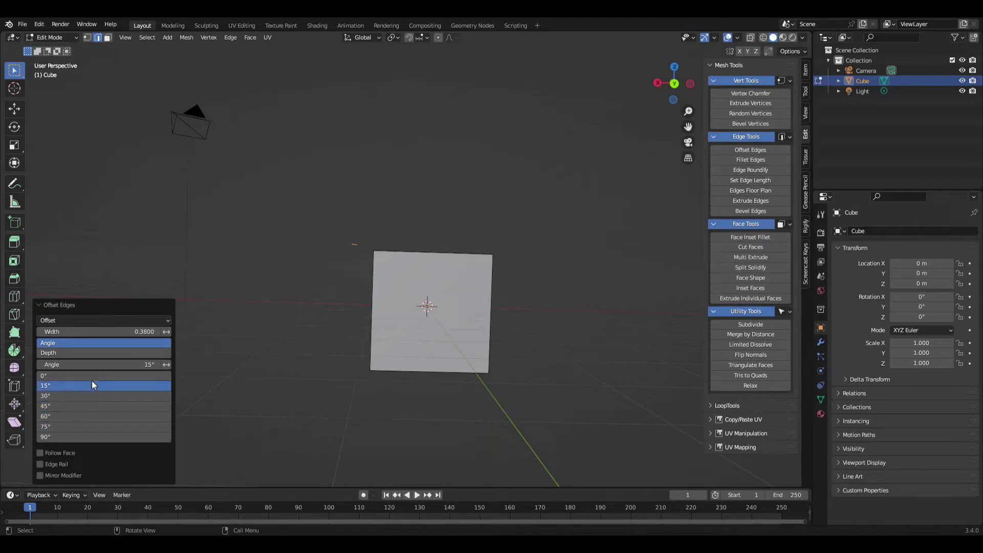
left_click(94, 375)
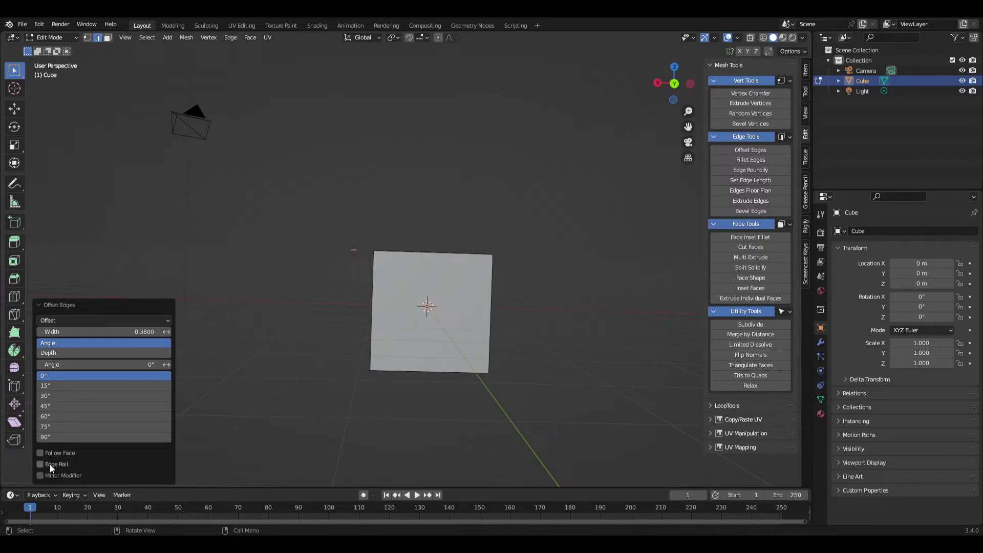
middle_click_drag(191, 366, 210, 355)
Switch the offset mode to Extrude then Move, undo the offset, and try Fillet Edges
left_click(112, 318)
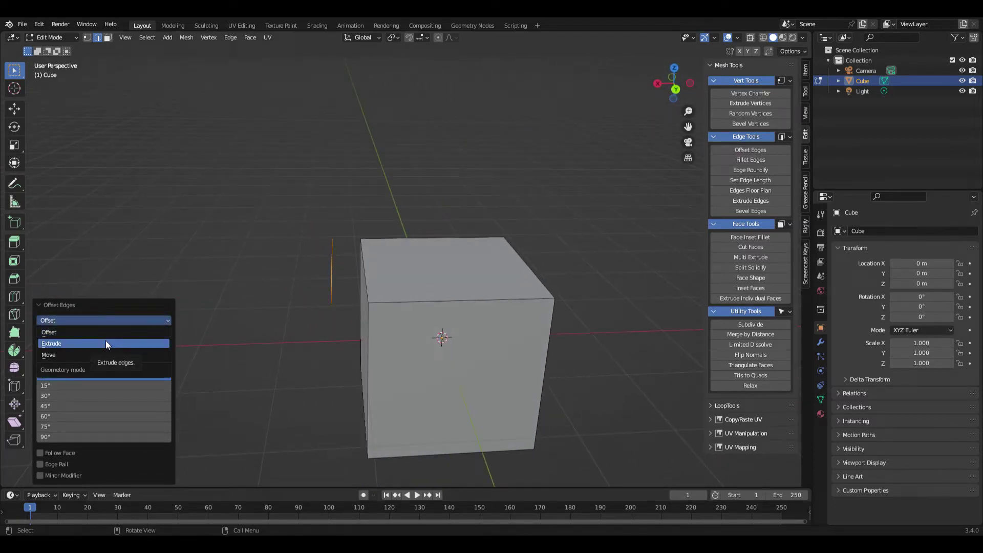
left_click(105, 340)
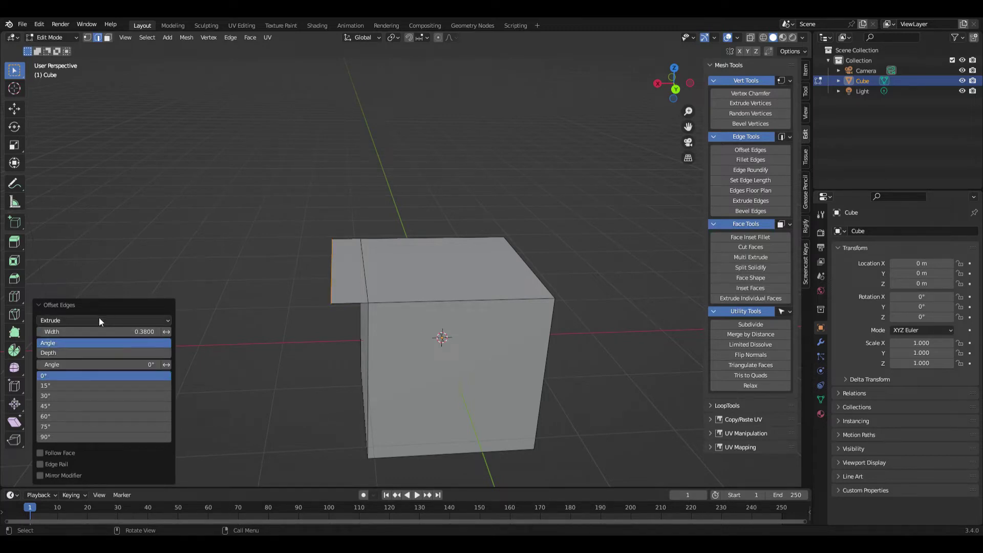
left_click(100, 318)
left_click(92, 355)
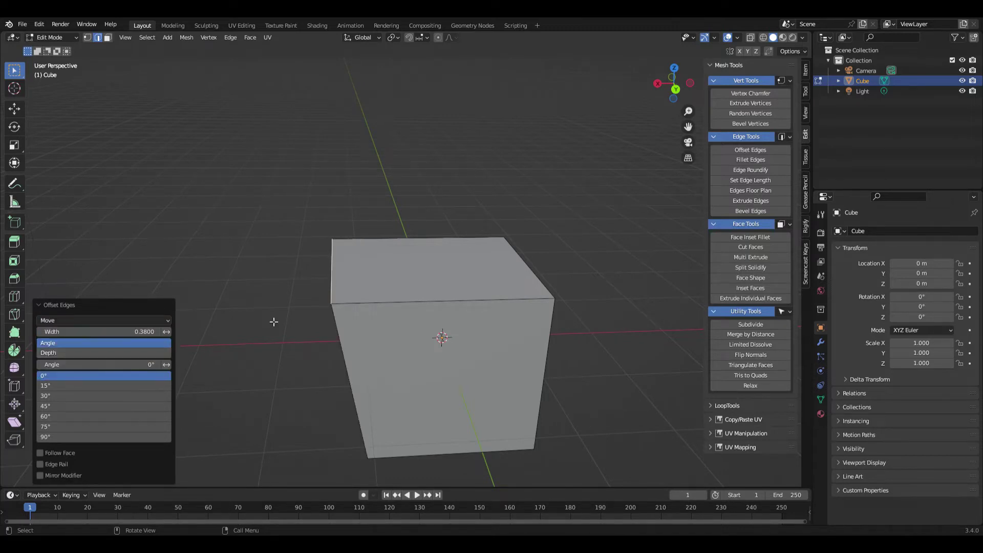
middle_click_drag(274, 323, 423, 328)
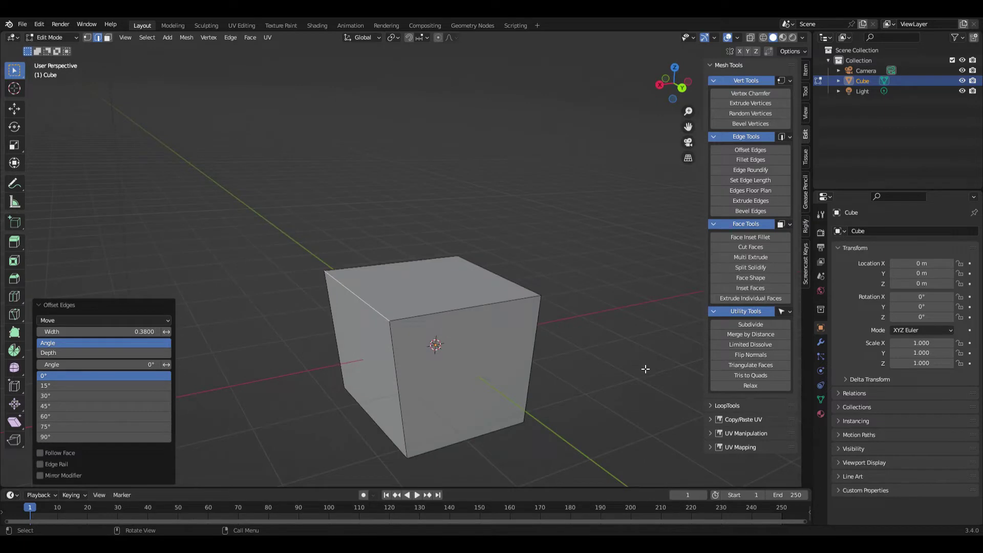
left_click(642, 366)
key("ctrl+z")
key("ctrl+z")
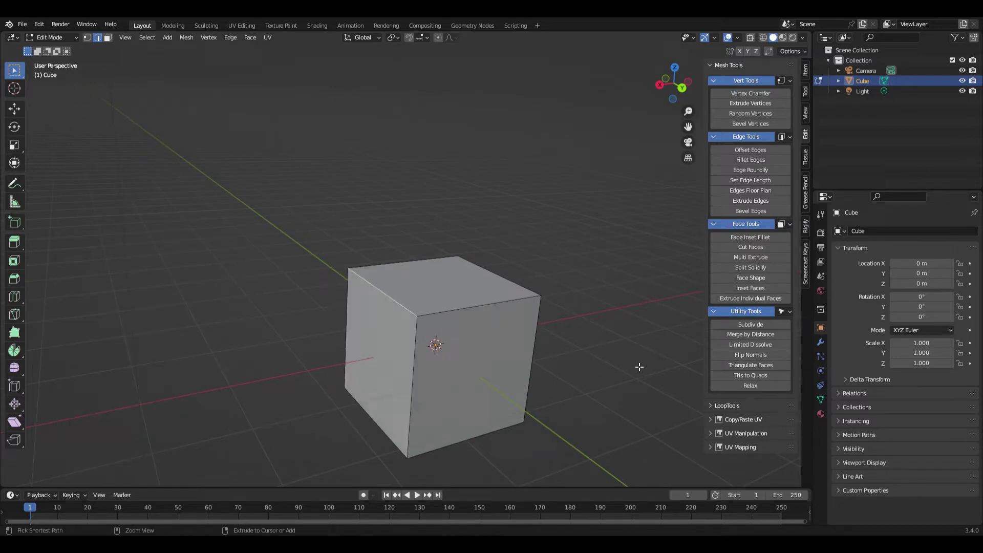
left_click(755, 163)
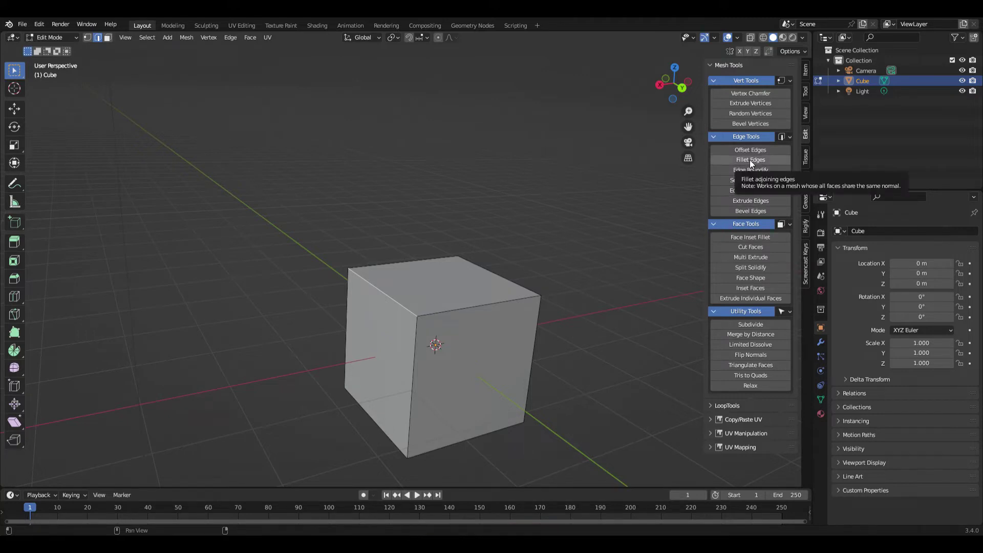
middle_click_drag(635, 302, 552, 331)
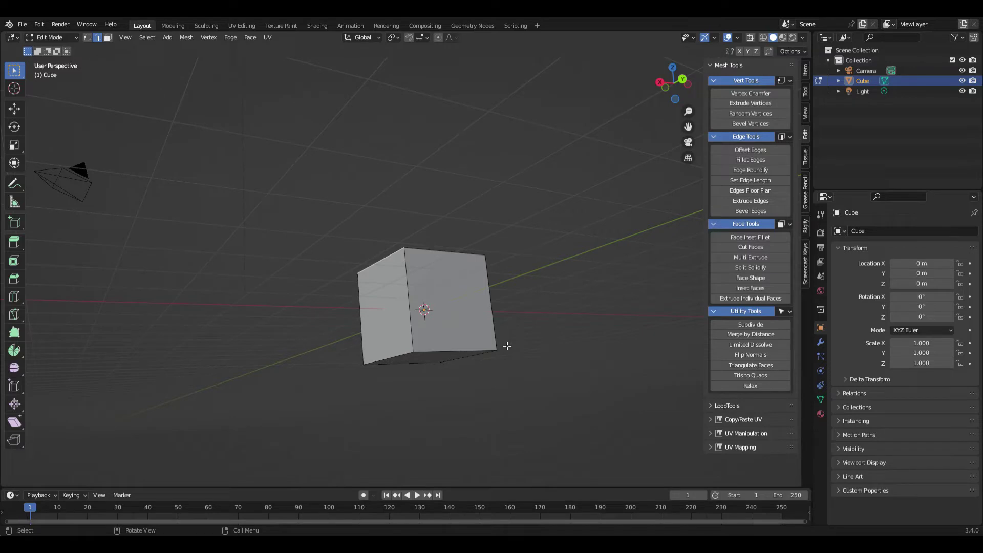
Delete the cube's bottom face, then delete a second box-selected set of faces
left_click_drag(536, 334, 345, 406)
key("x")
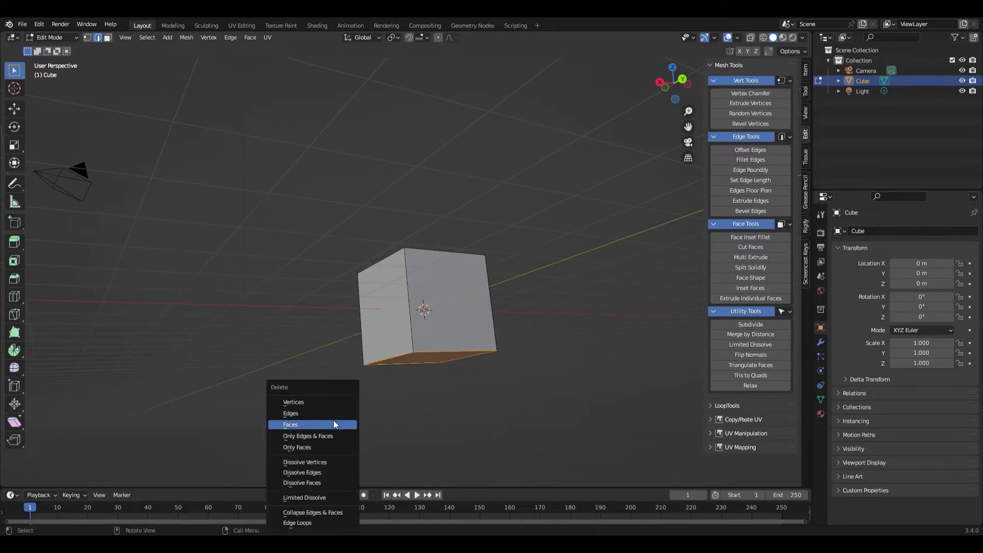
left_click(333, 424)
left_click_drag(335, 217, 542, 483)
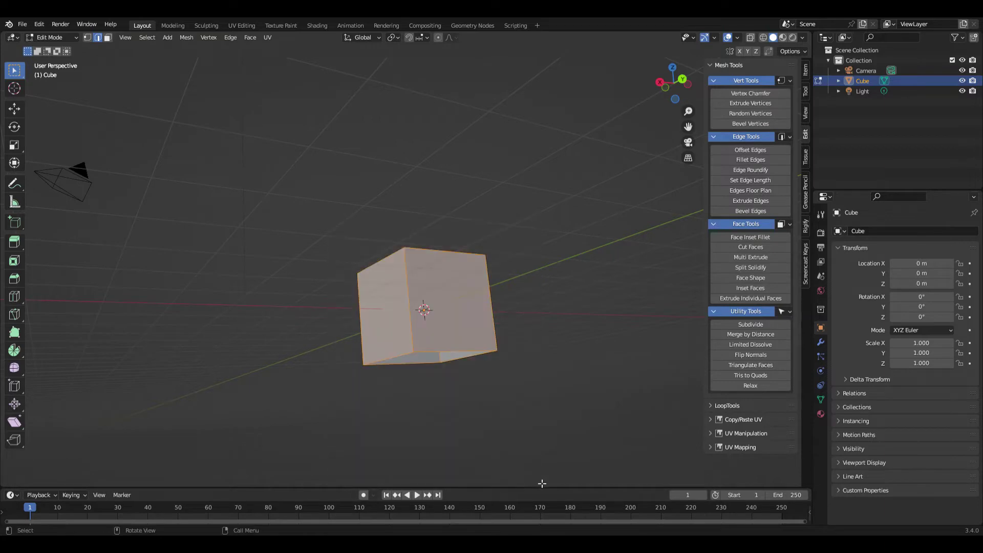
key("x")
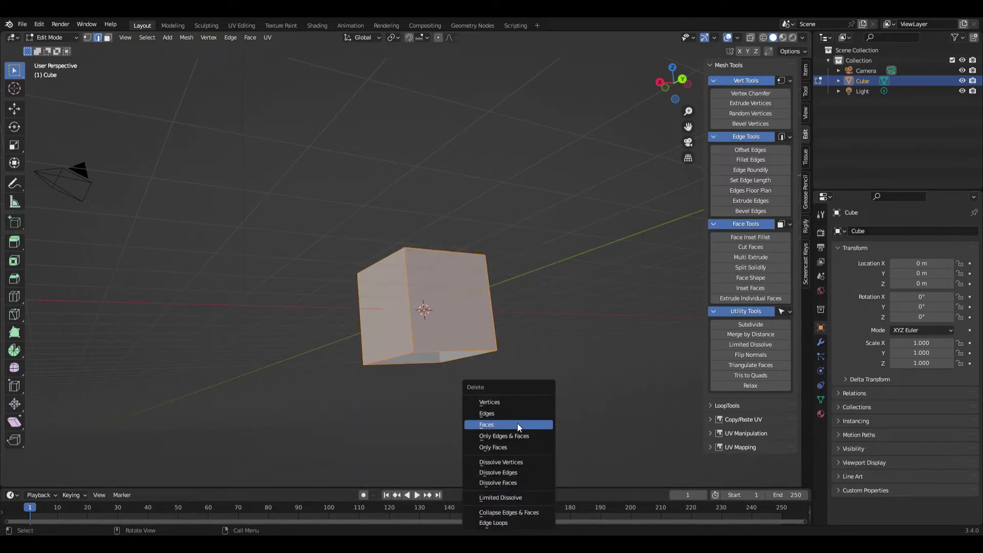
left_click(521, 424)
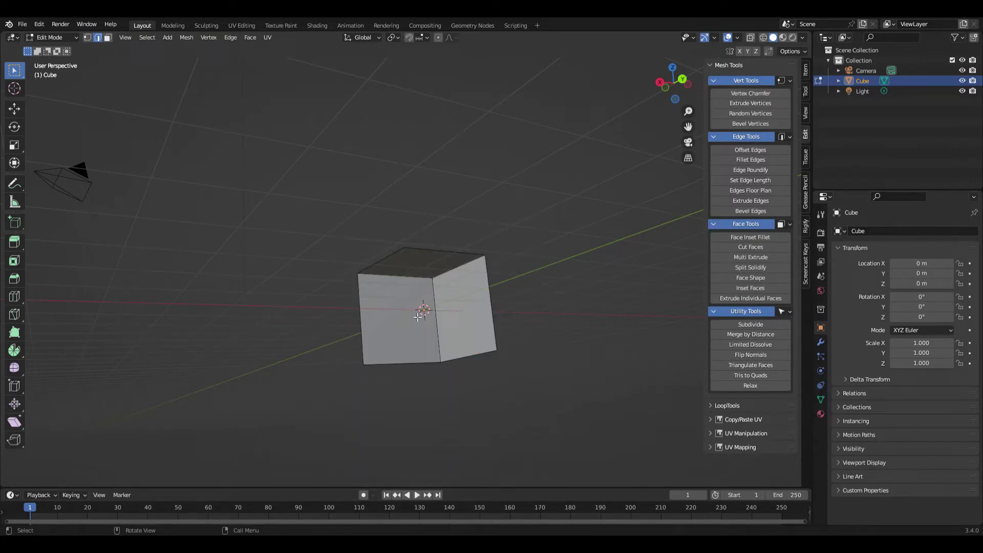
In face select mode, delete the left and right side faces, leaving one square face in view
key("3")
left_click(458, 323)
left_click(484, 342)
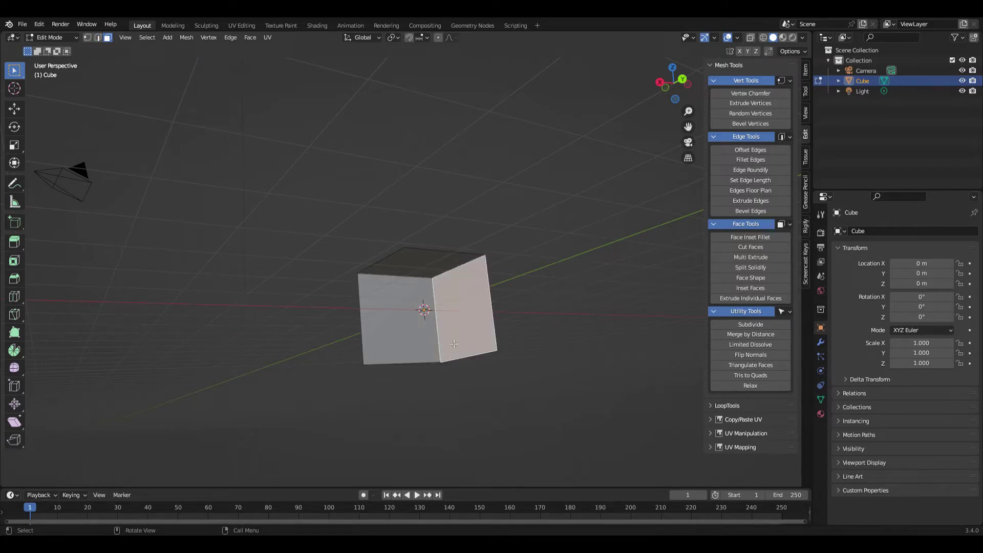
left_click(431, 356)
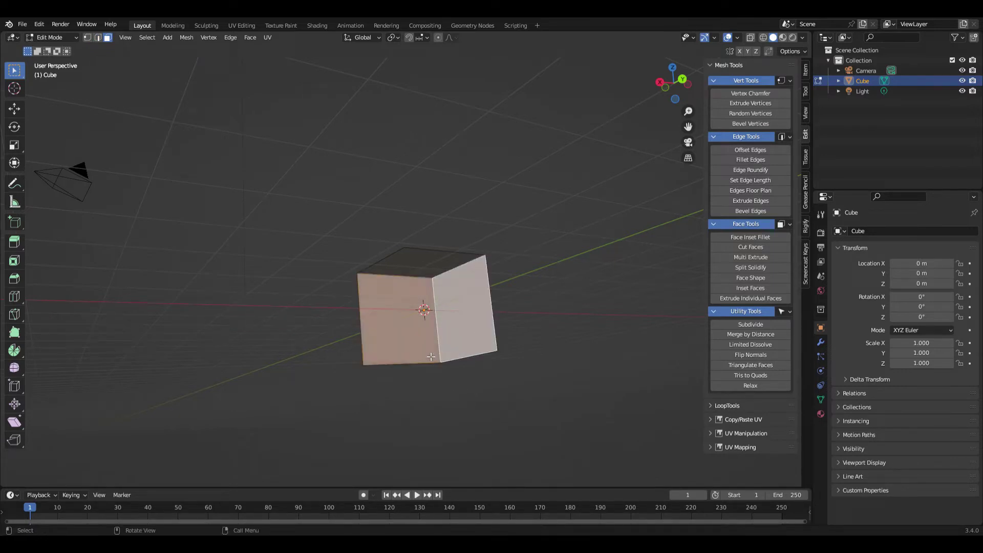
key("x")
left_click(429, 357)
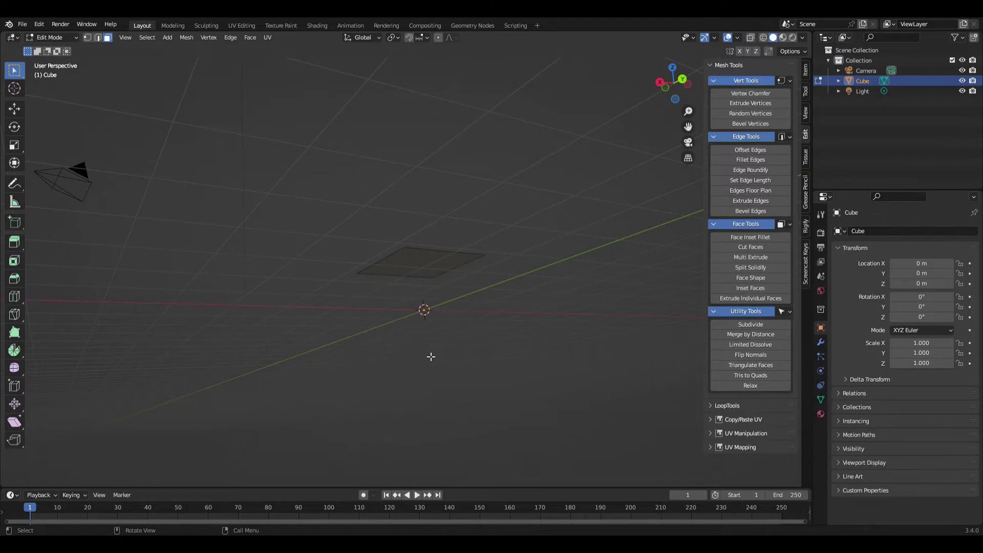
middle_click_drag(457, 357, 463, 355)
scroll(463, 356, "up", 5)
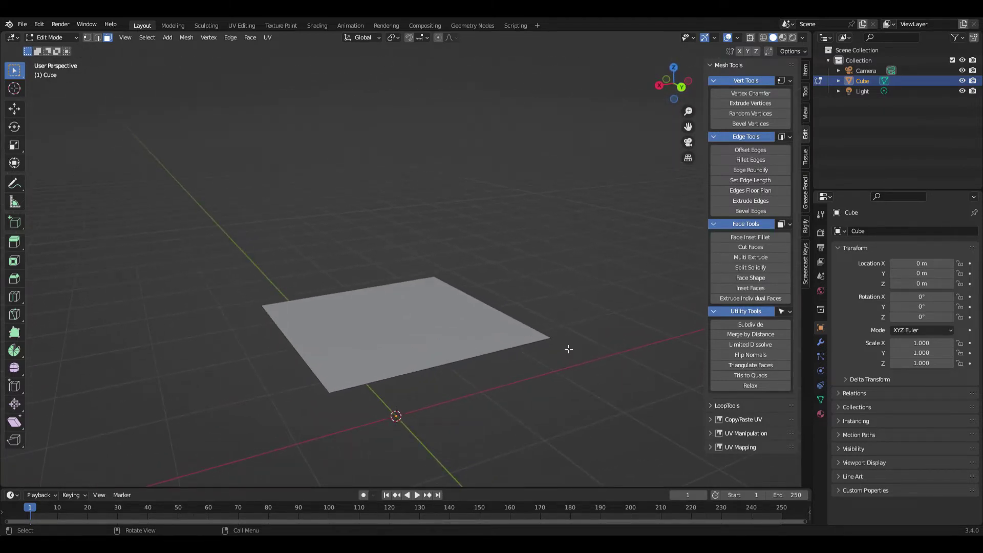
Fillet the square face's corners with radius 0.330, 7 sides, Flip then Outside
left_click(530, 329)
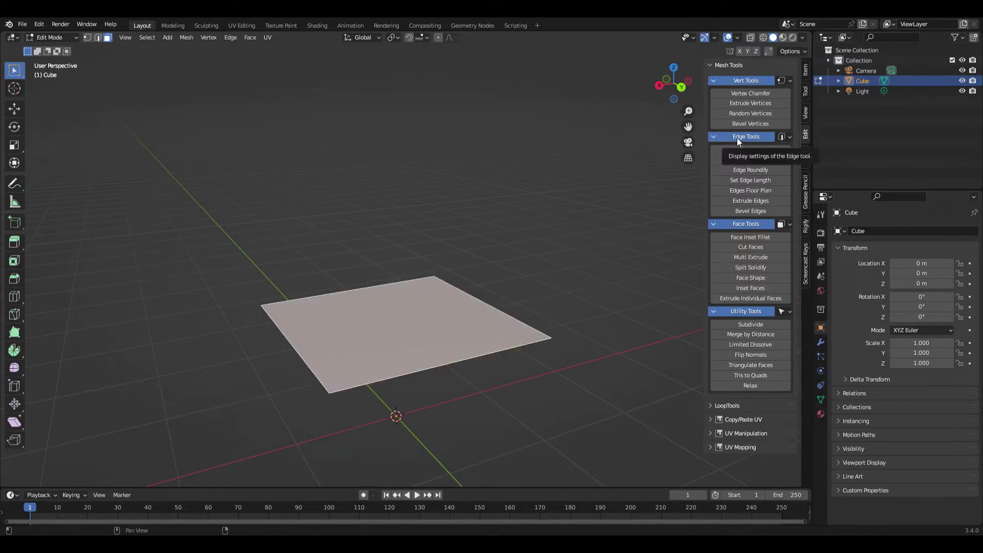
left_click(739, 163)
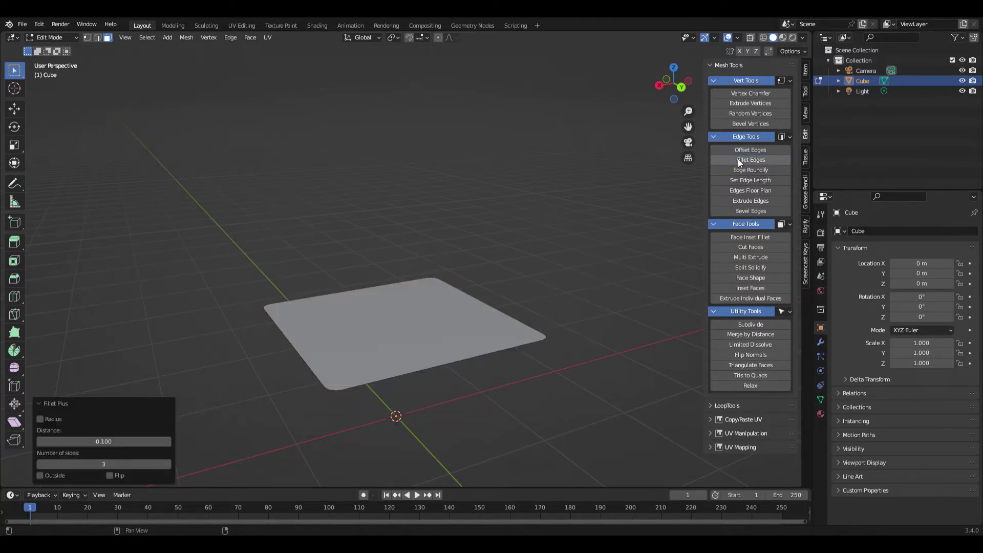
middle_click_drag(534, 392, 534, 428)
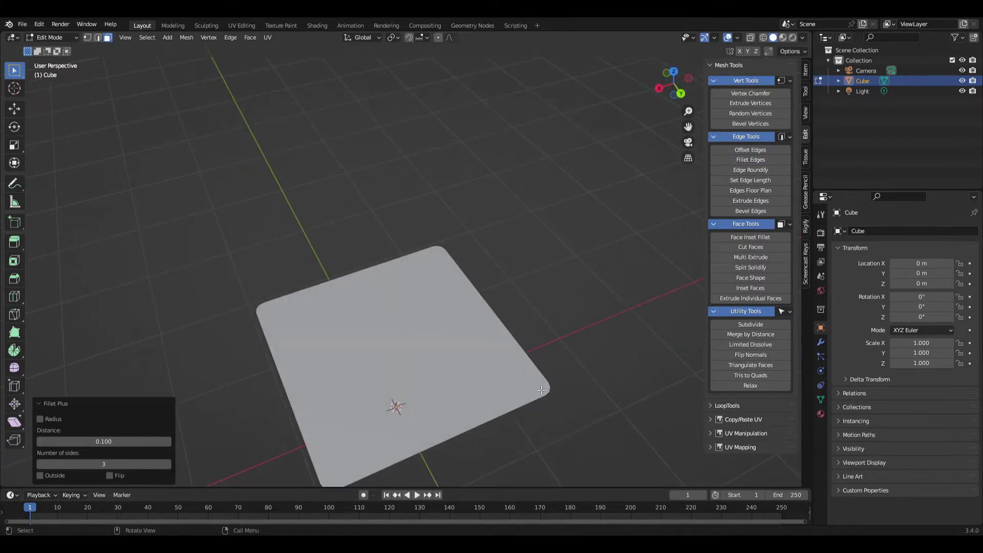
left_click(53, 418)
left_click_drag(61, 441, 581, 312)
left_click_drag(81, 463, 578, 333)
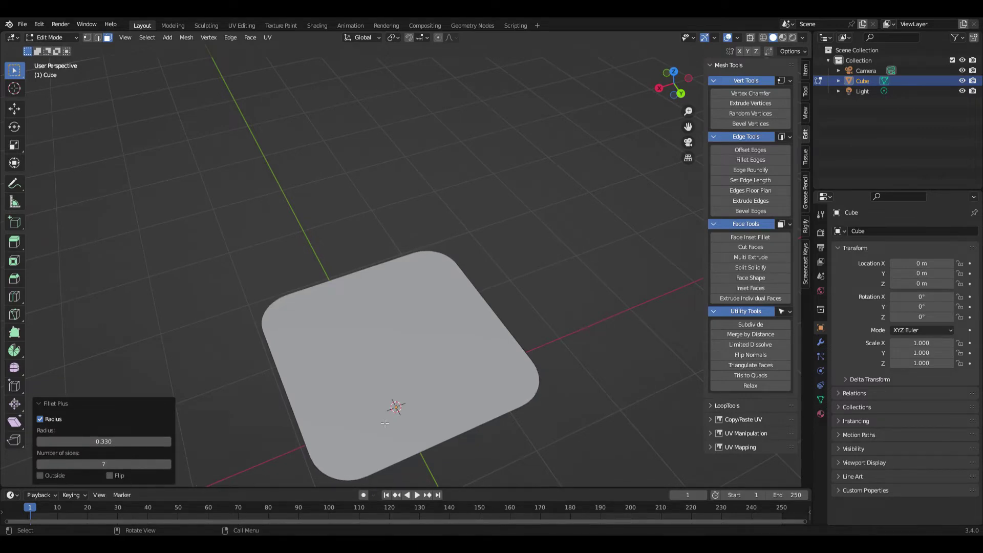
left_click(109, 474)
left_click(55, 476)
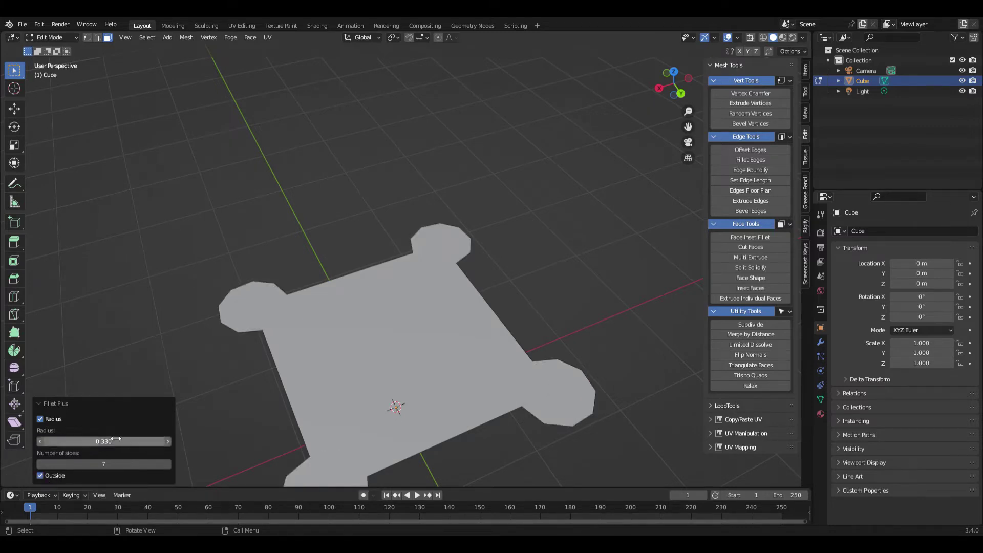
left_click(115, 404)
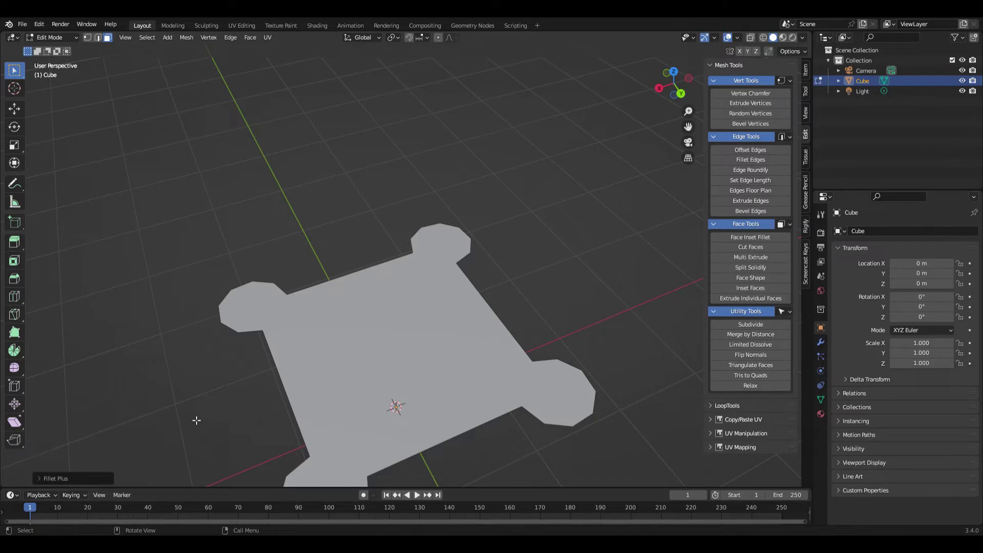
Undo three times back to the top face with flaps, viewing the cube from the side
key("ctrl+z")
key("ctrl+z")
key("ctrl+z")
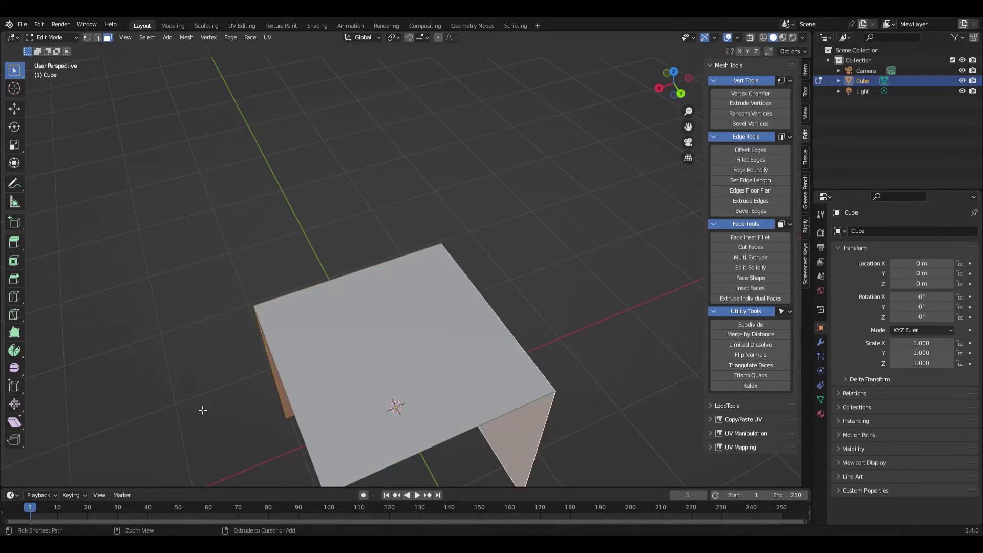
key("ctrl+z")
key("ctrl+z")
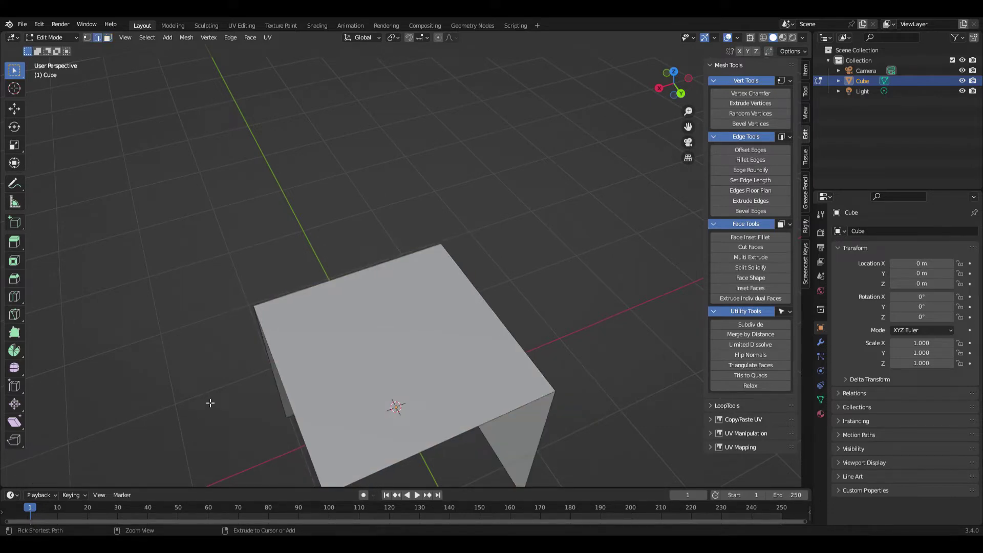
key("ctrl+z")
middle_click_drag(211, 403, 464, 442)
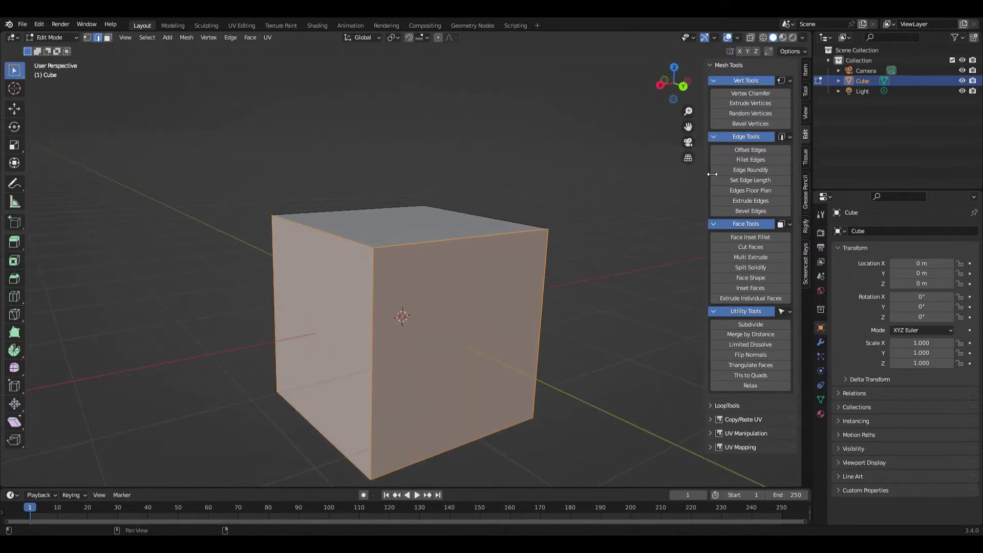
Apply Edge Roundifier, try the YZ and XZ planes, and reset the scale factor to default
left_click(739, 170)
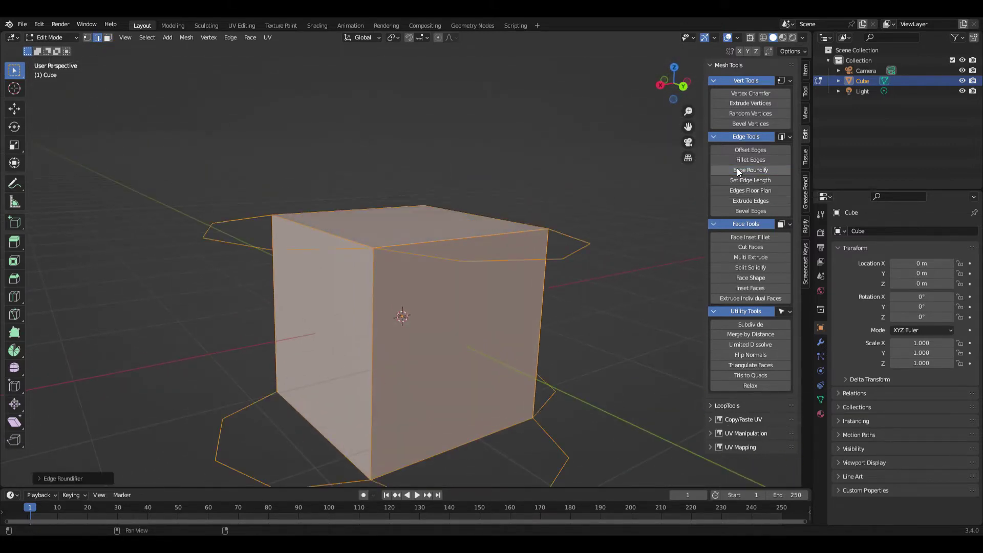
middle_click_drag(543, 353, 542, 353)
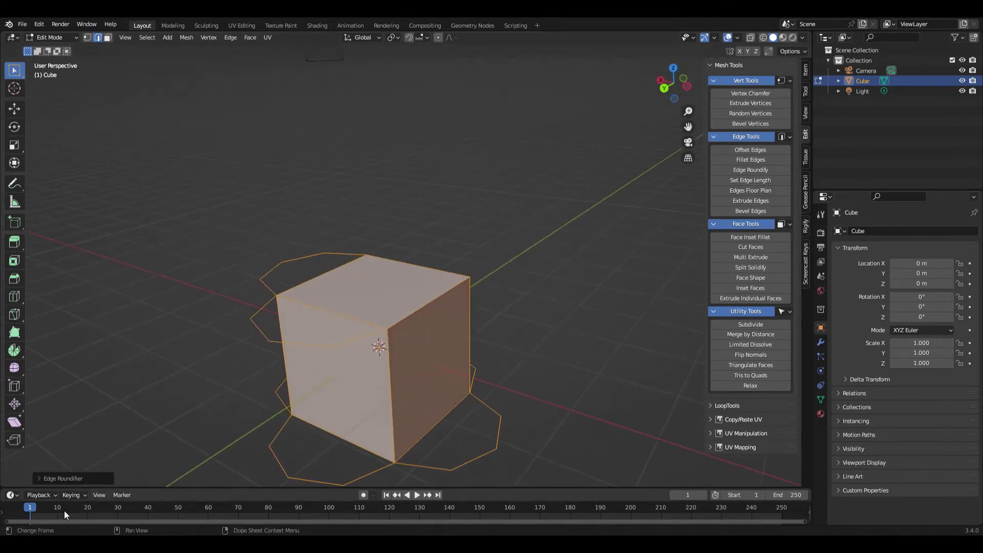
left_click(61, 478)
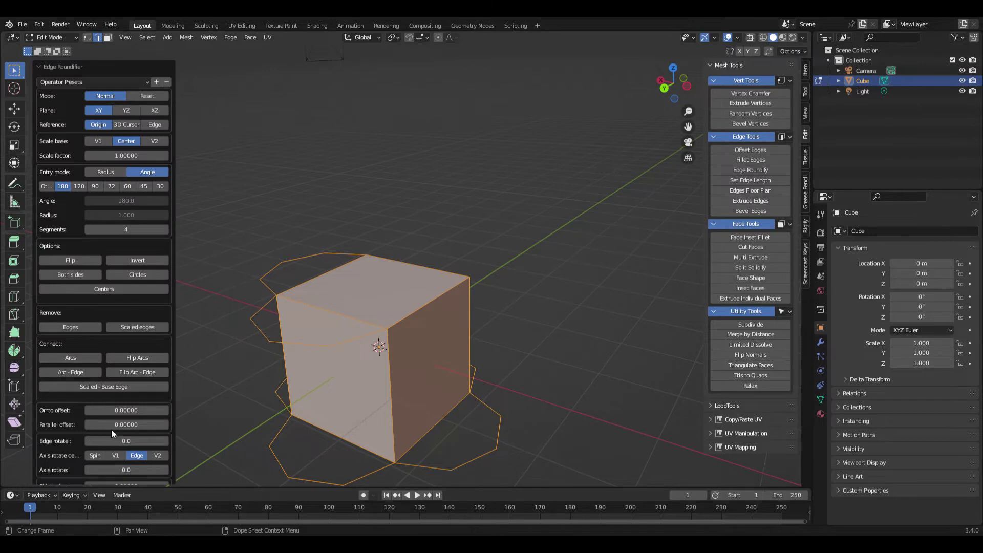
left_click(127, 112)
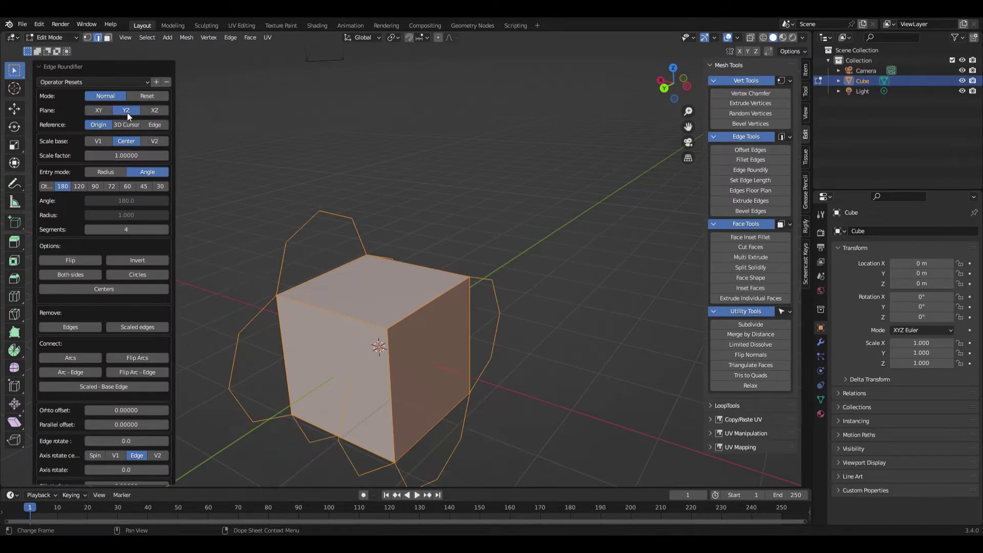
left_click(158, 111)
left_click_drag(125, 155, 386, 292)
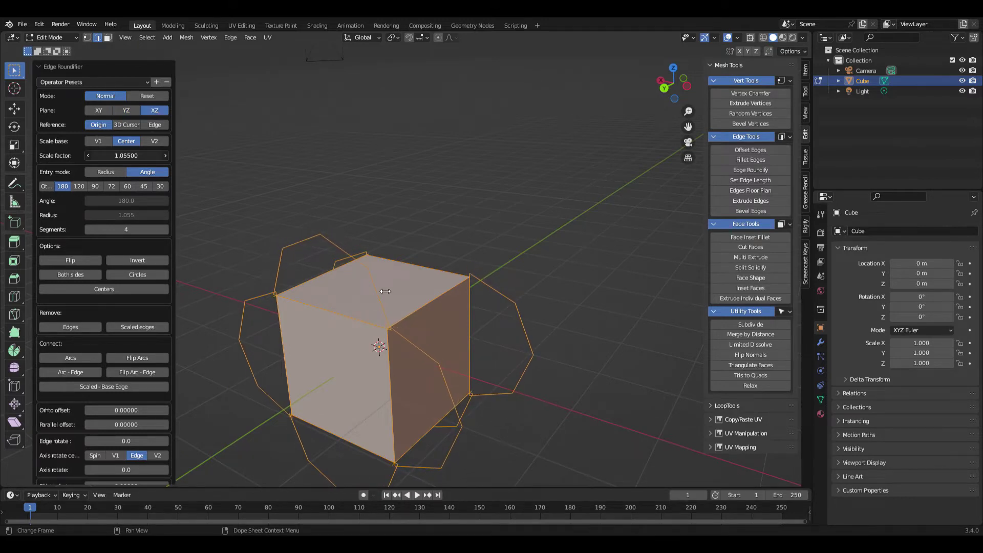
right_click(126, 155)
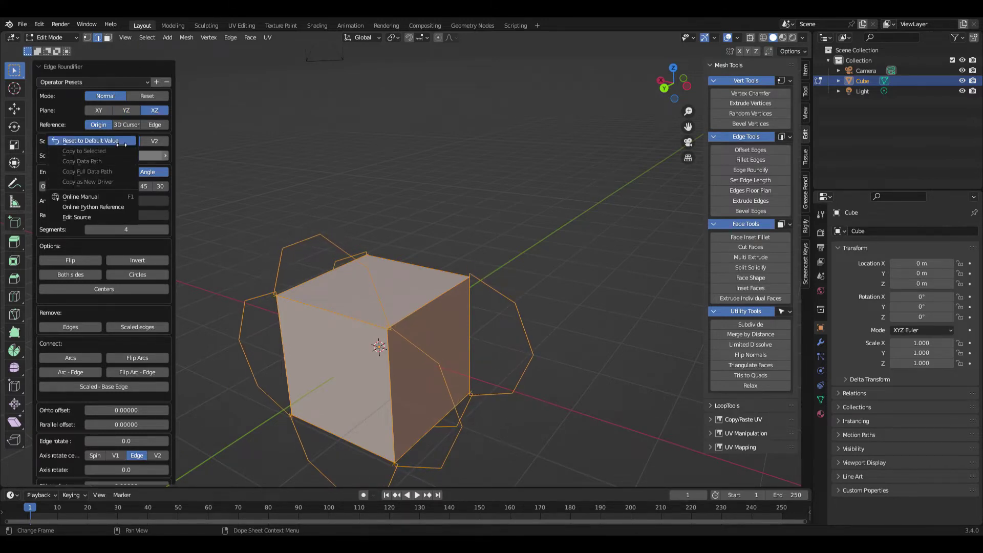
left_click(116, 142)
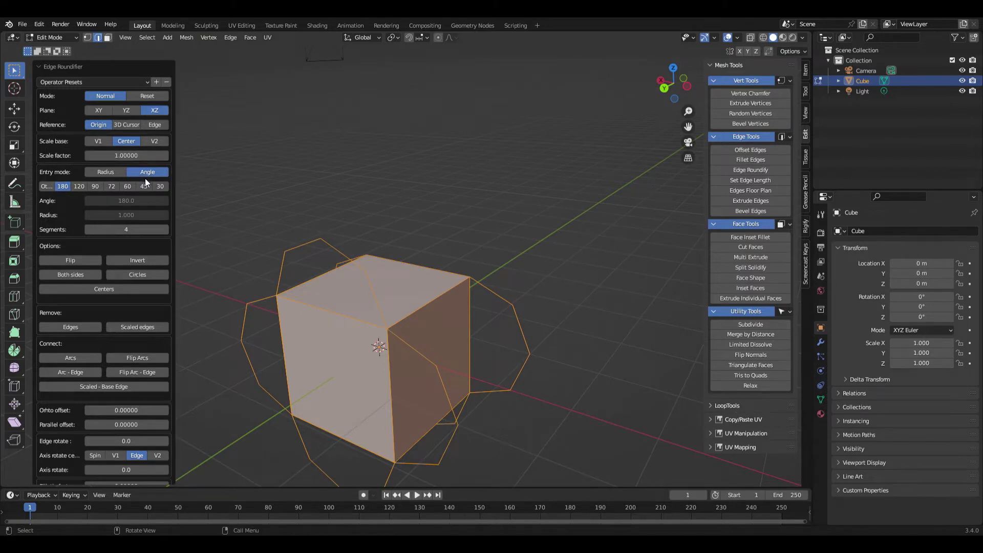
Set the arc angle to 180° after trying 60, 45 and 90, and raise Segments to 16
left_click(126, 186)
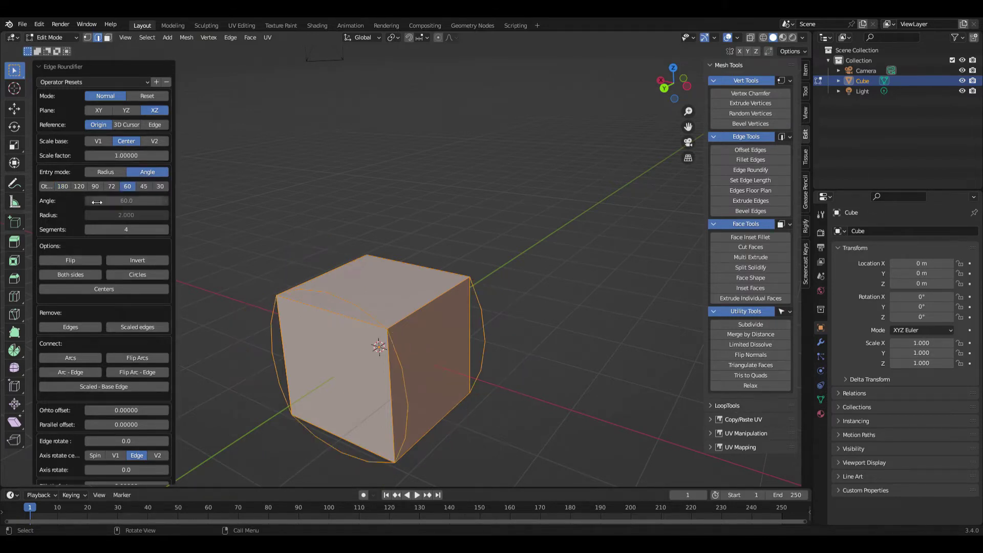
left_click(144, 187)
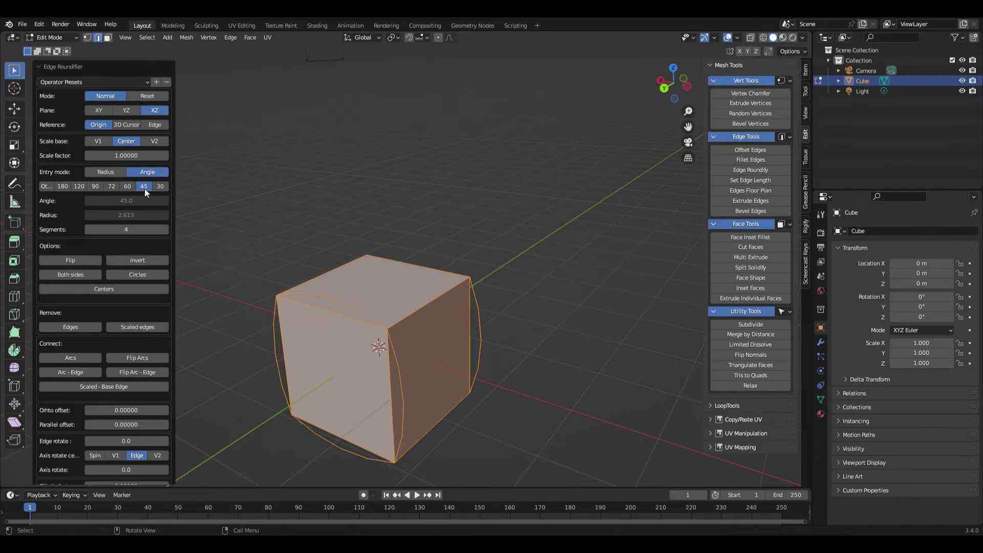
left_click(101, 187)
left_click(63, 187)
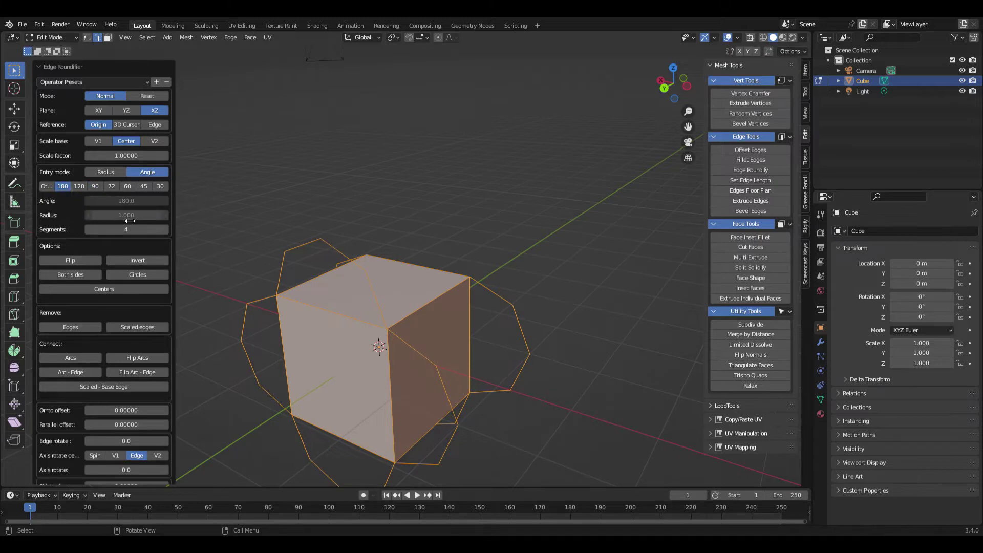
left_click_drag(128, 229, 387, 229)
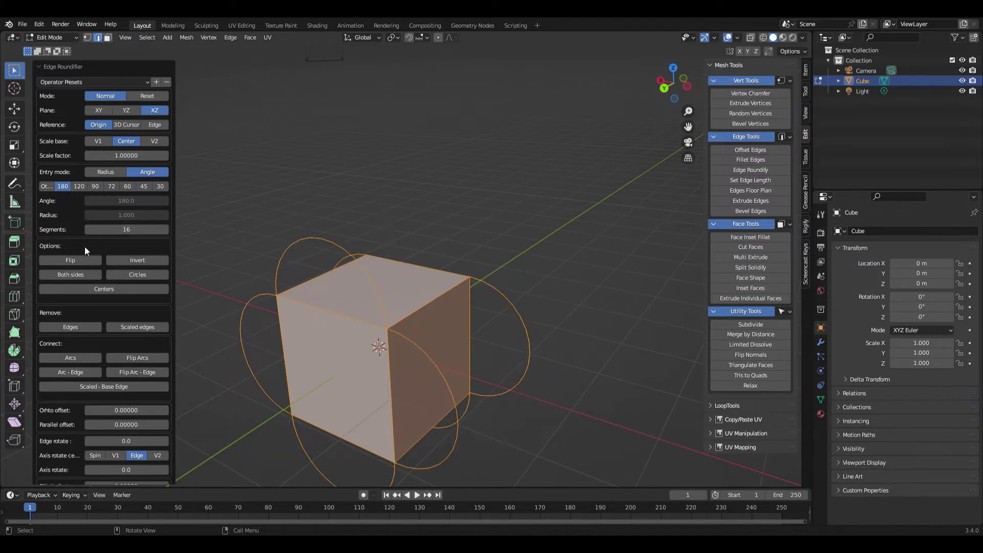
Toggle Flip, Invert and Circles on and off in Edge Roundifier to compare the arc variants
left_click(71, 260)
middle_click_drag(287, 287, 447, 292)
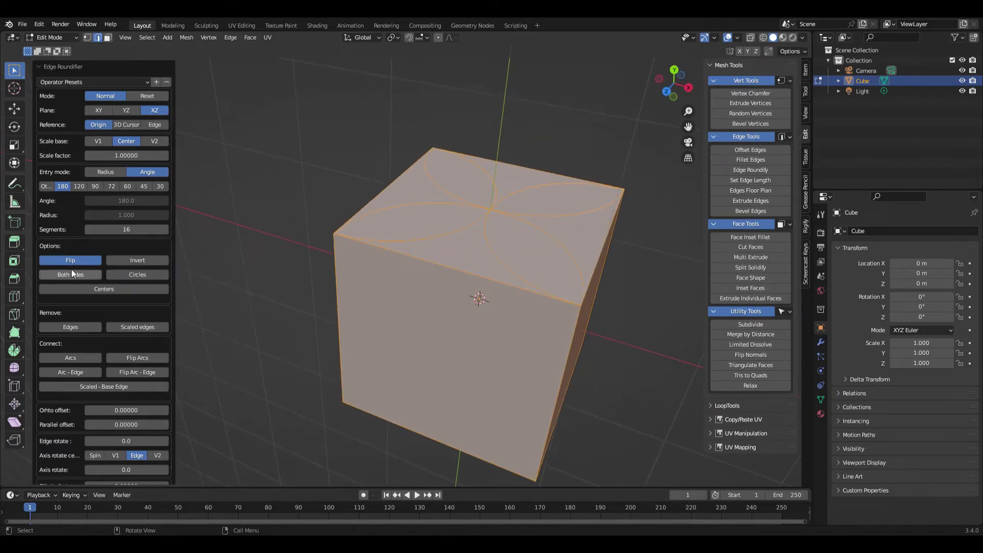
left_click(82, 260)
left_click(147, 262)
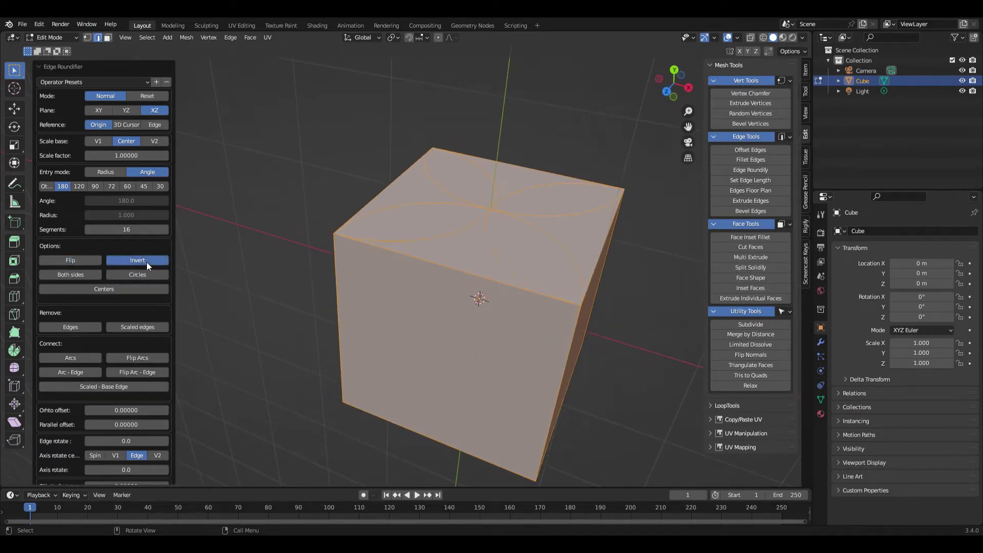
left_click(147, 262)
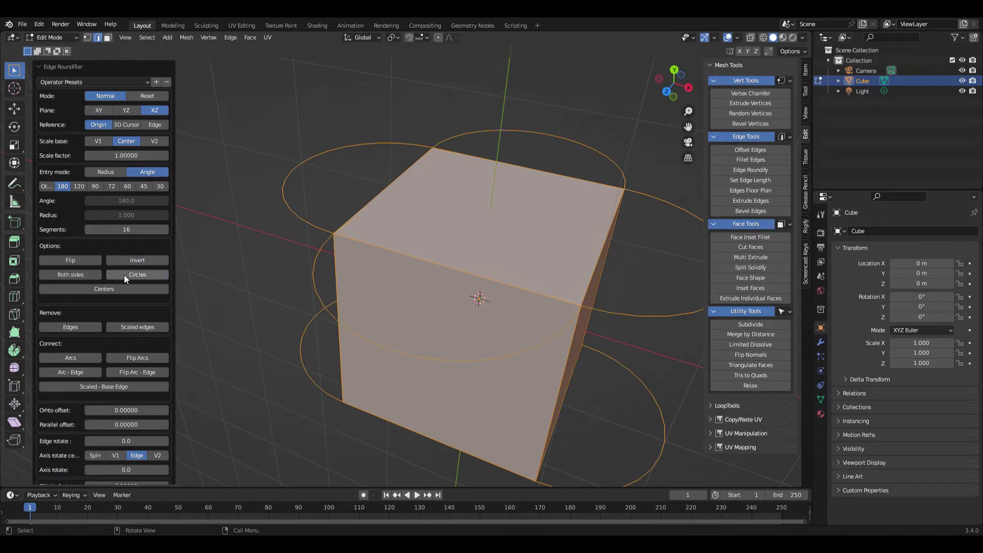
left_click(124, 275)
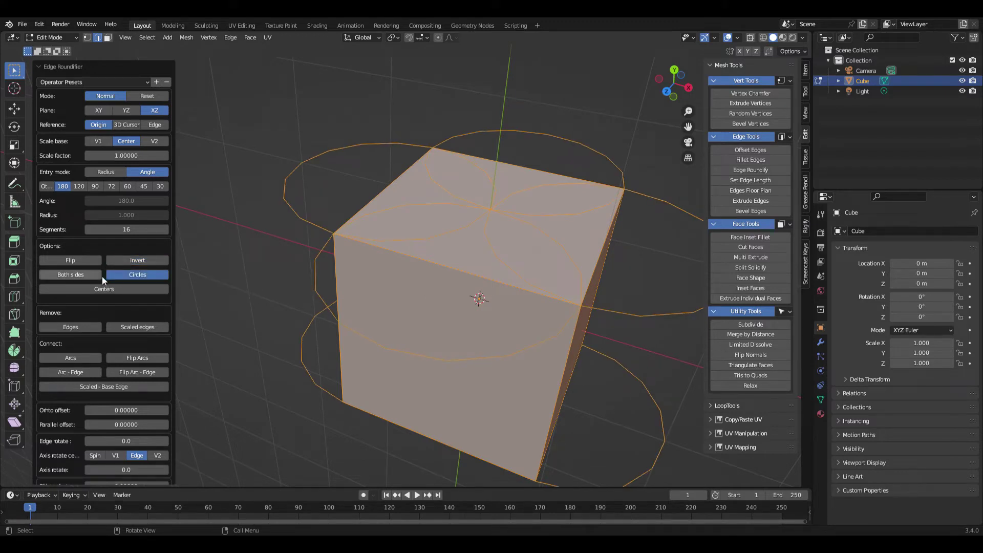
left_click(138, 275)
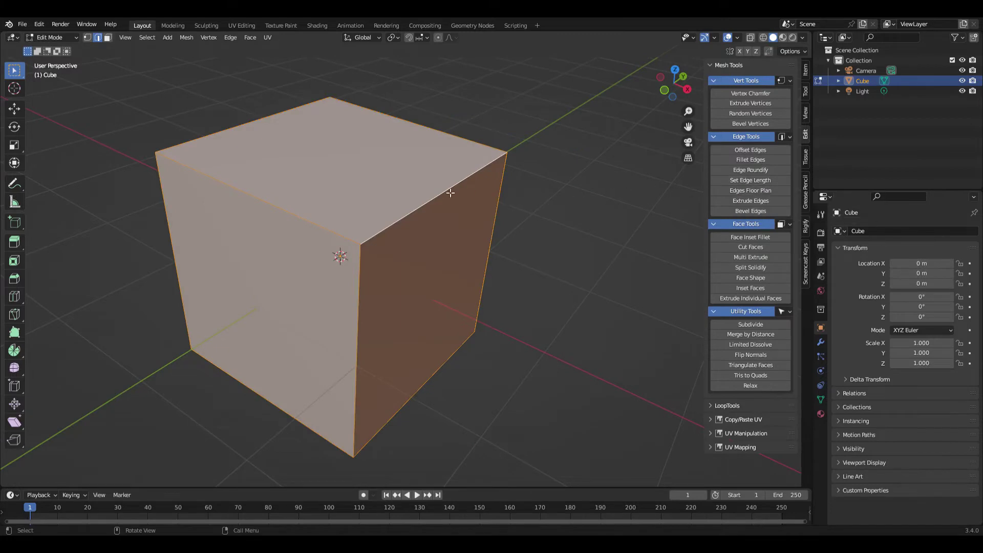
key("alt+a")
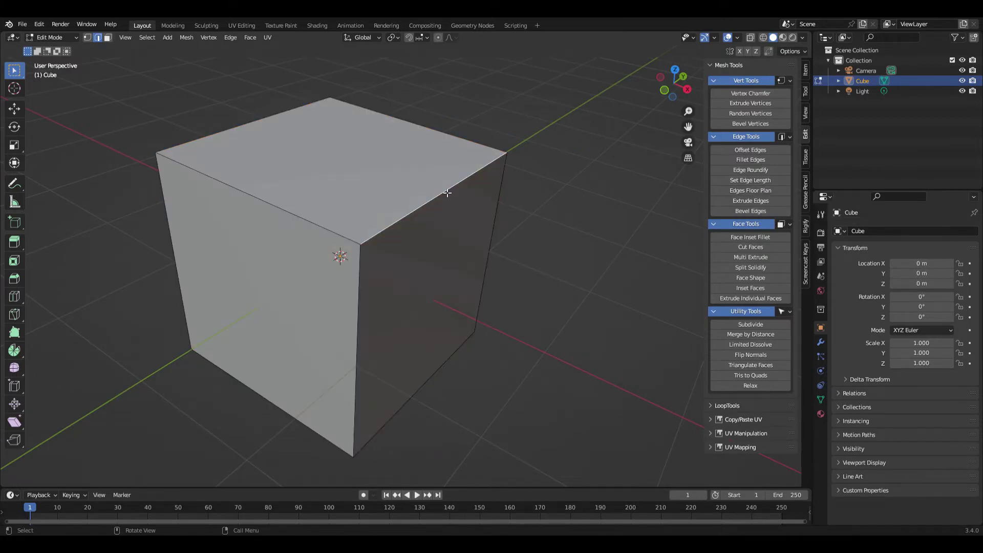
left_click(756, 180)
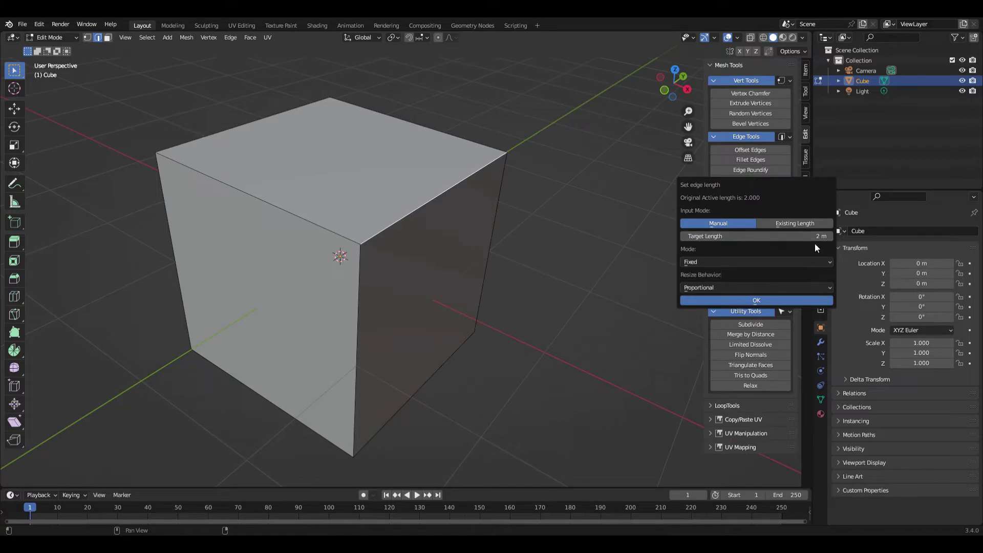
left_click(605, 229)
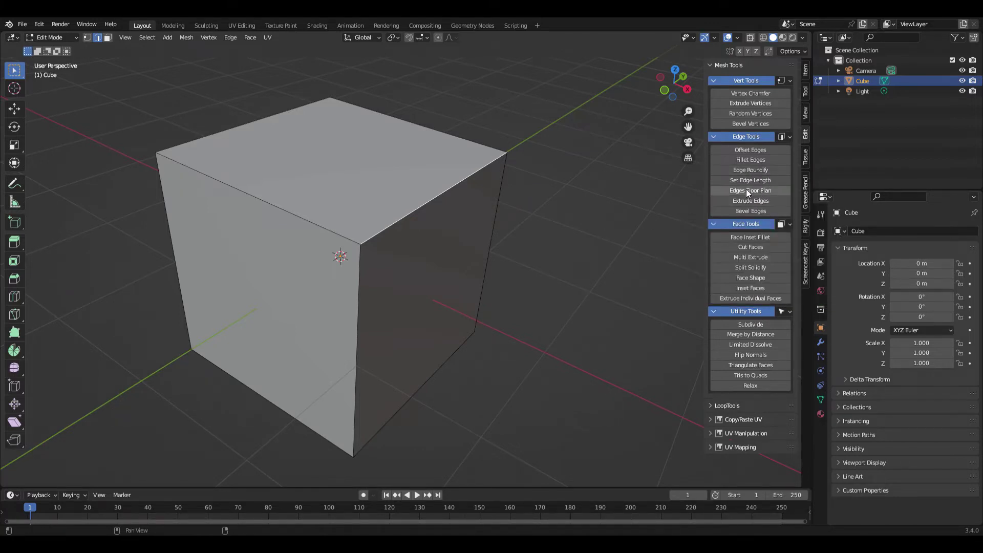
Build an Edges Floor Plan frame, adjusting wall offset, X and Z extrude, and 0.64 wall width
left_click(747, 191)
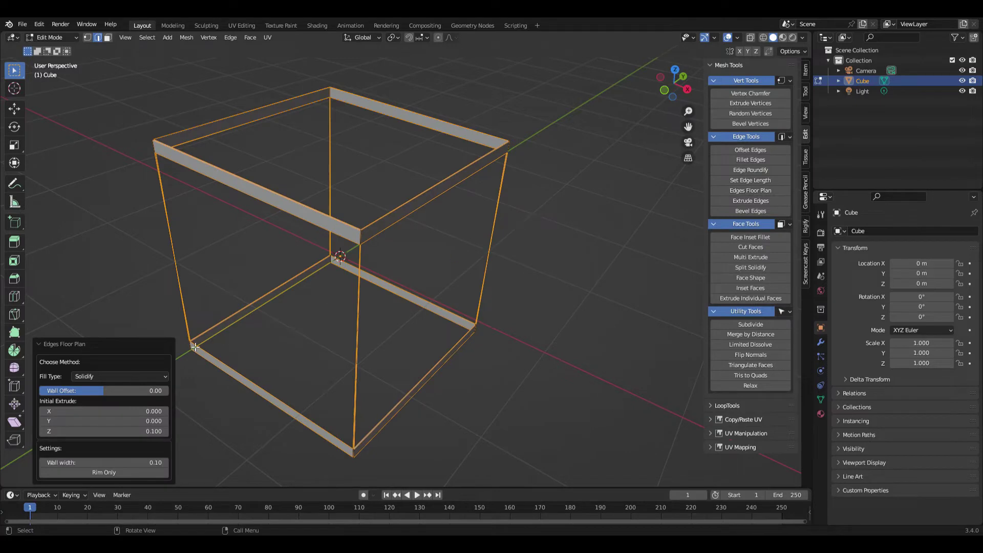
mouse_move(100, 390)
left_mouse_down()
mouse_move(146, 390)
mouse_move(105, 391)
left_mouse_up()
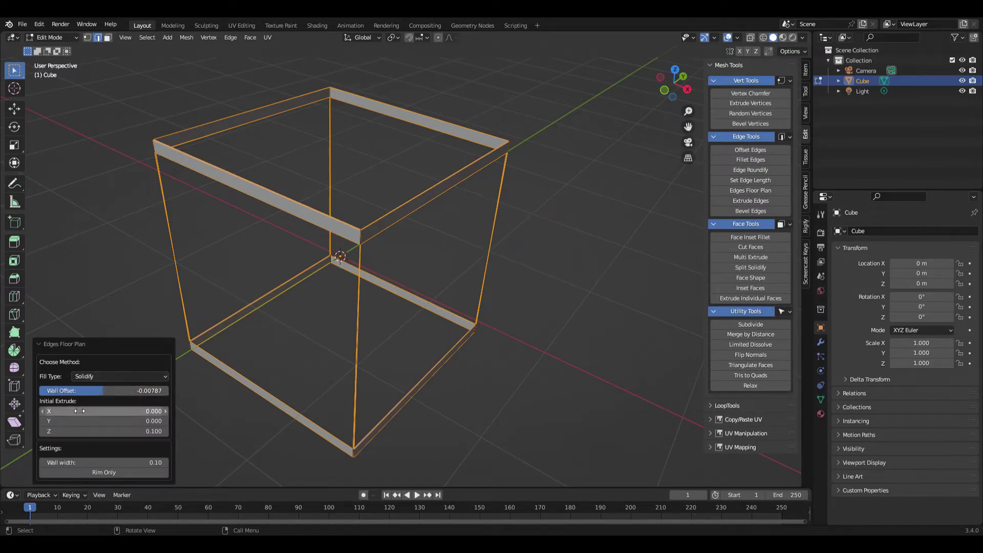
left_click_drag(82, 415, 578, 282)
left_click_drag(102, 431, 568, 301)
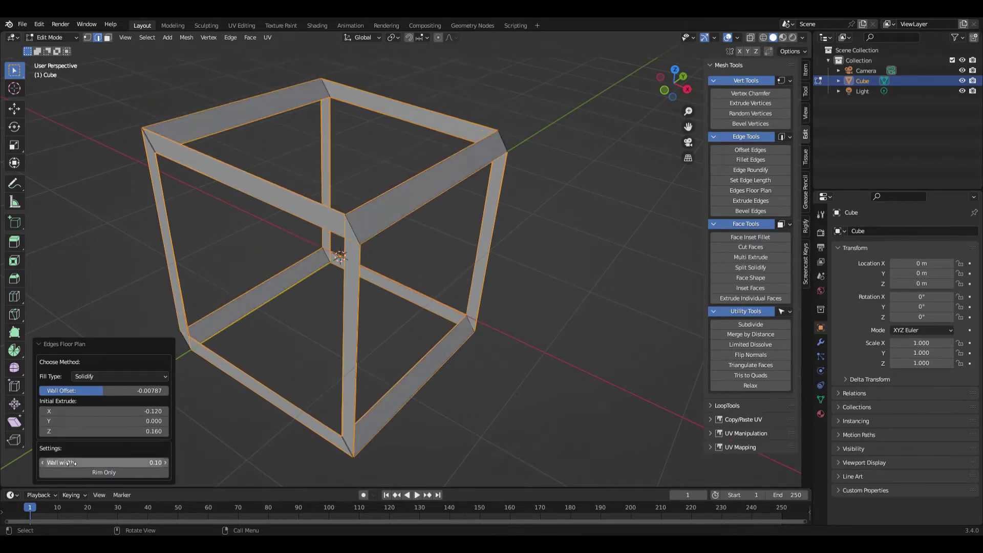
left_click_drag(69, 463, 577, 337)
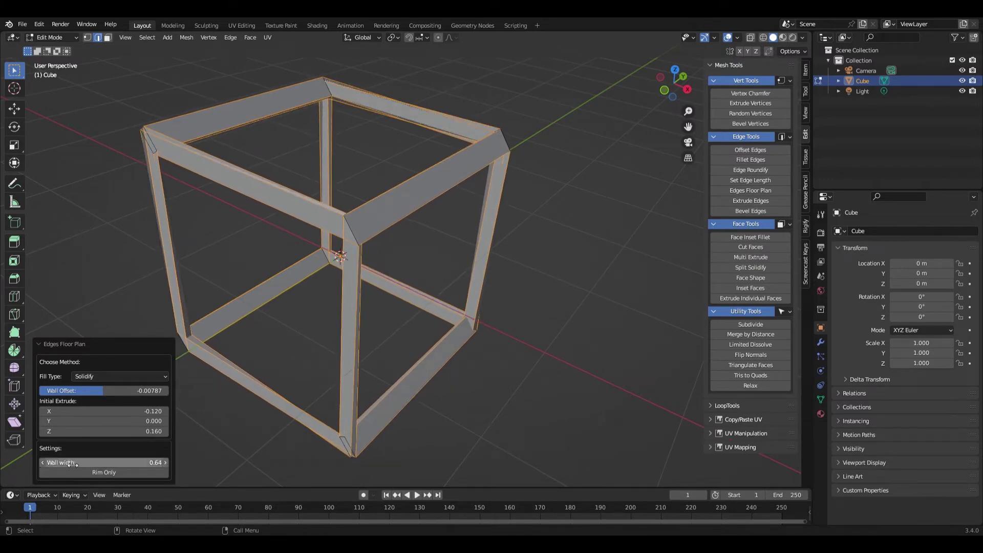
Switch Fill Type to Edge Net, then Single Face, and undo the floor plan
left_click(104, 377)
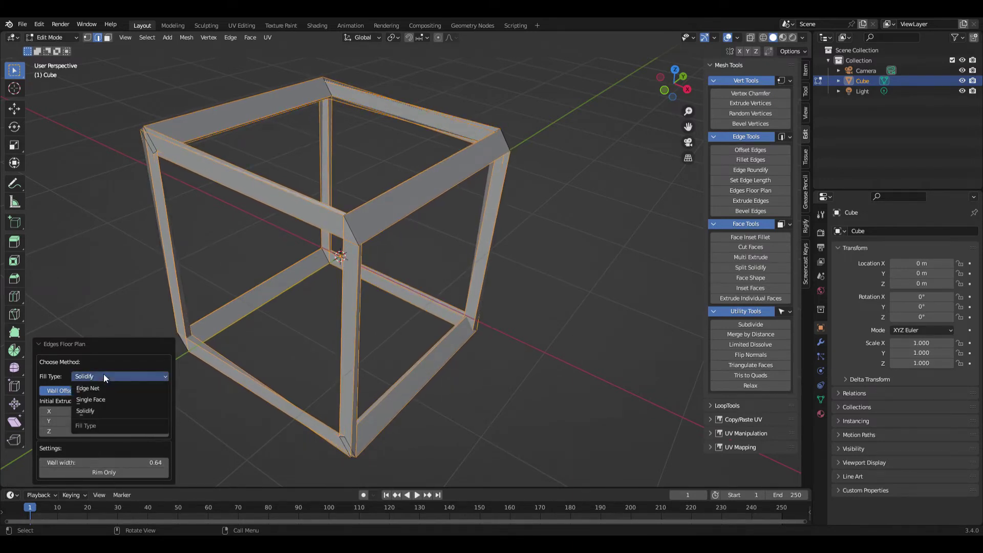
left_click(101, 391)
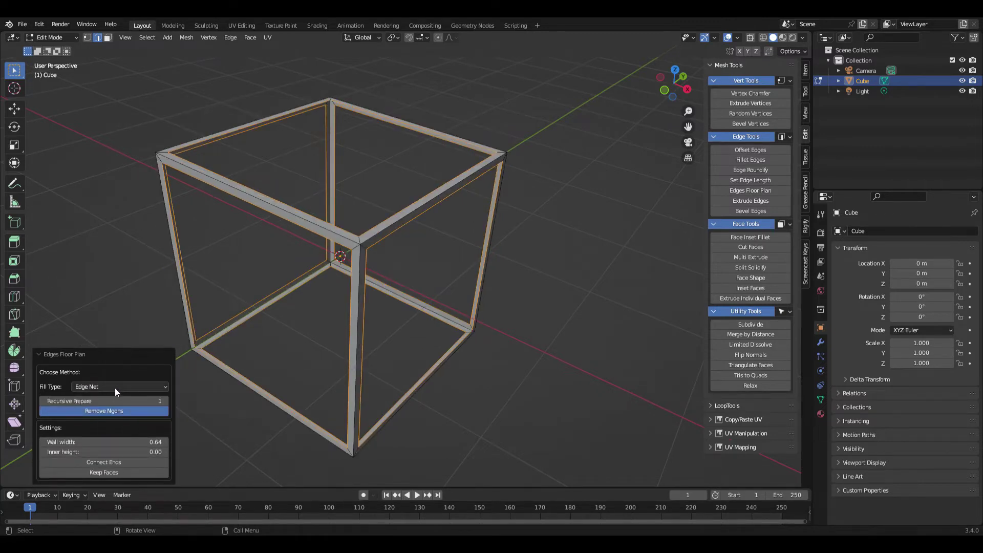
left_click(115, 387)
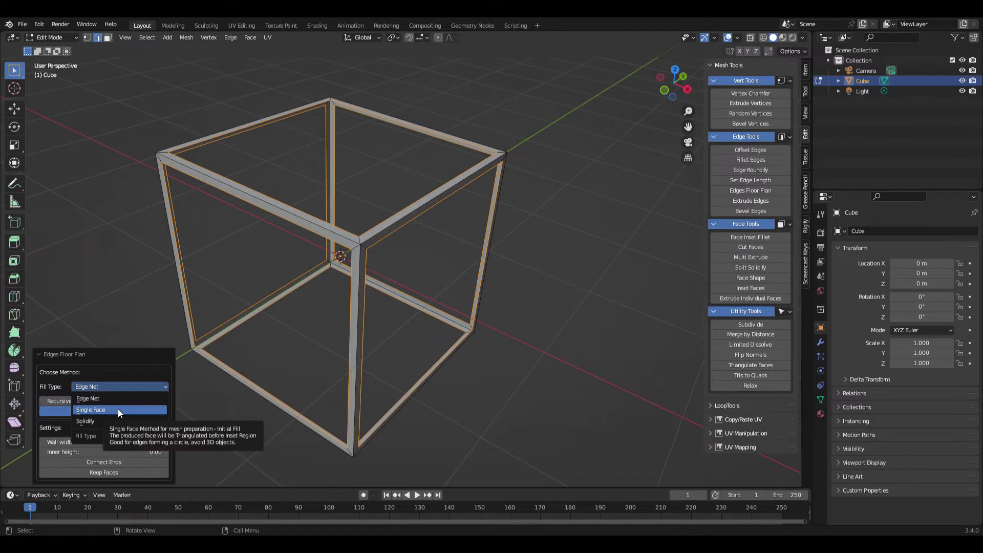
left_click(118, 410)
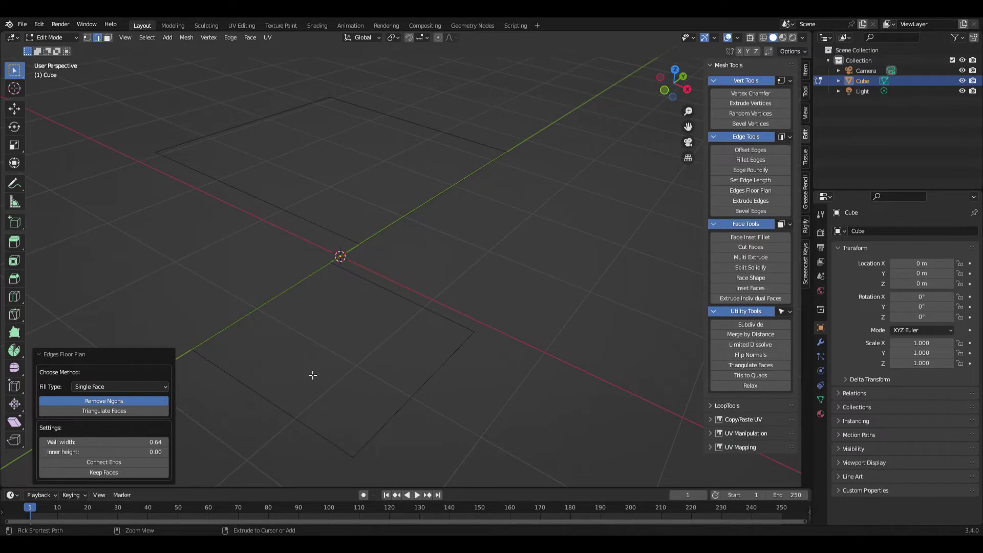
key("ctrl+z")
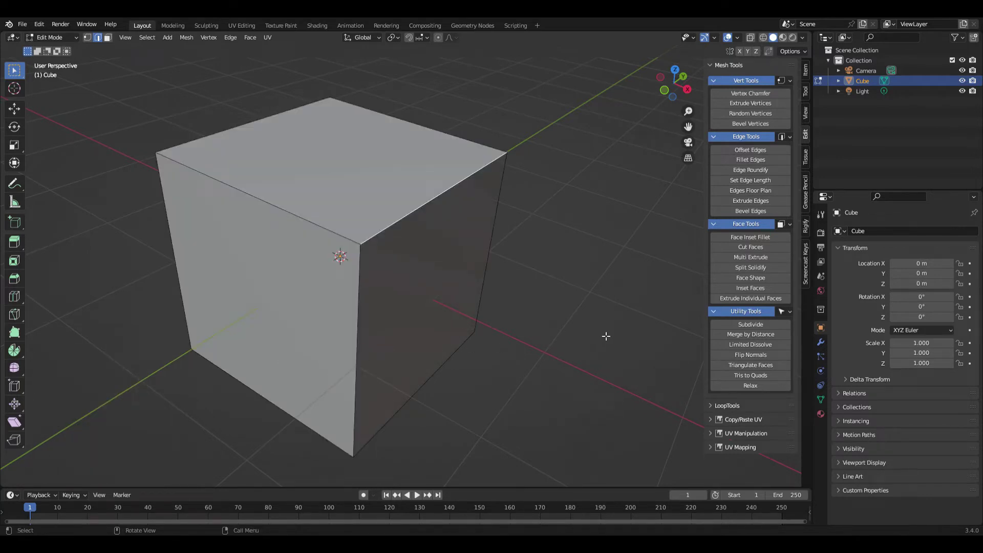
Cancel a bevel, extrude the top edge into a flap (1.3888, 0.51204, -0.46031 m), and select its edges
left_click(765, 213)
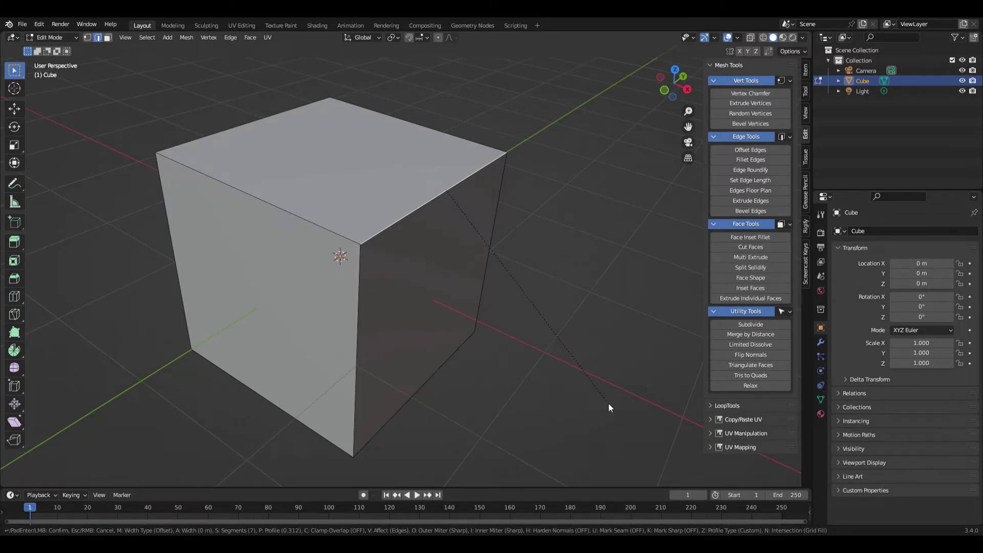
right_click(607, 385)
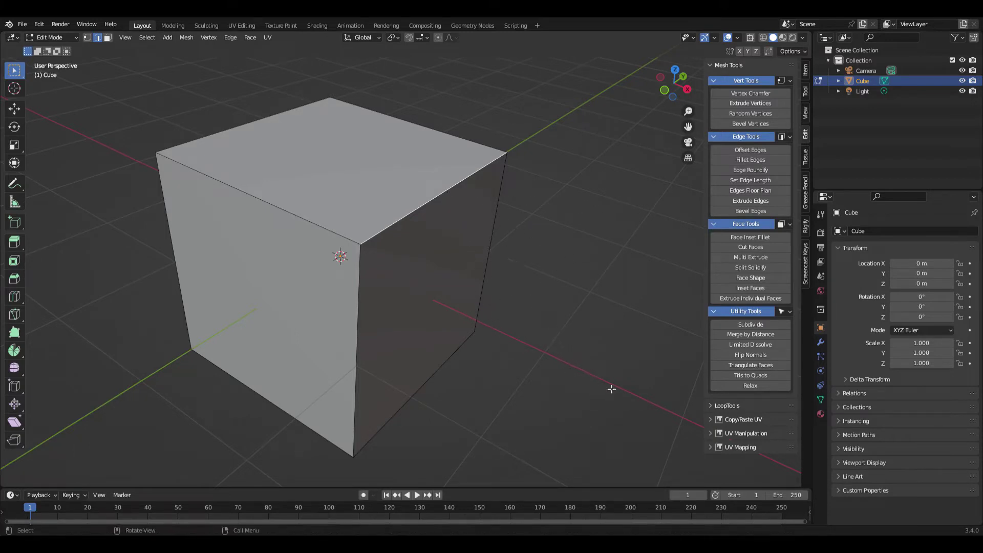
left_click(765, 202)
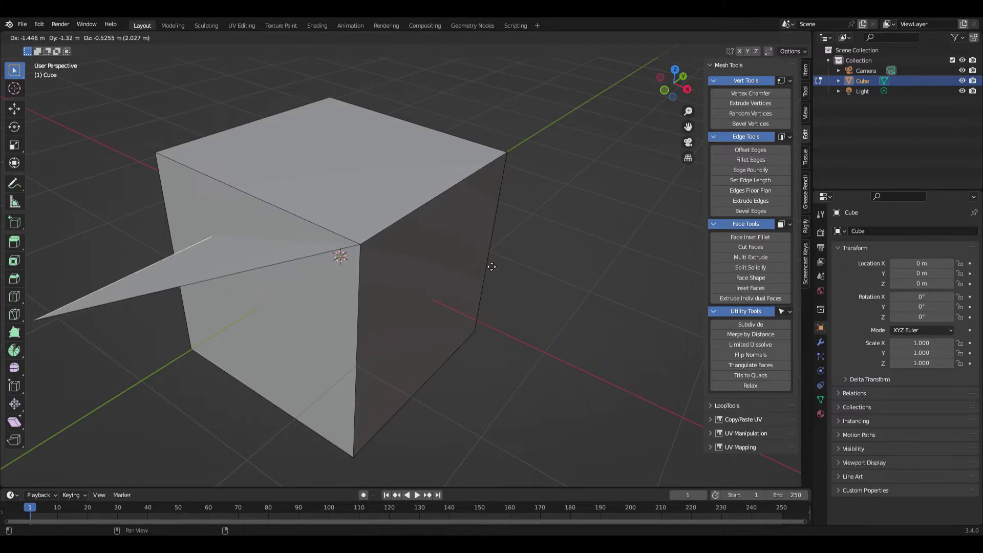
left_click(146, 295)
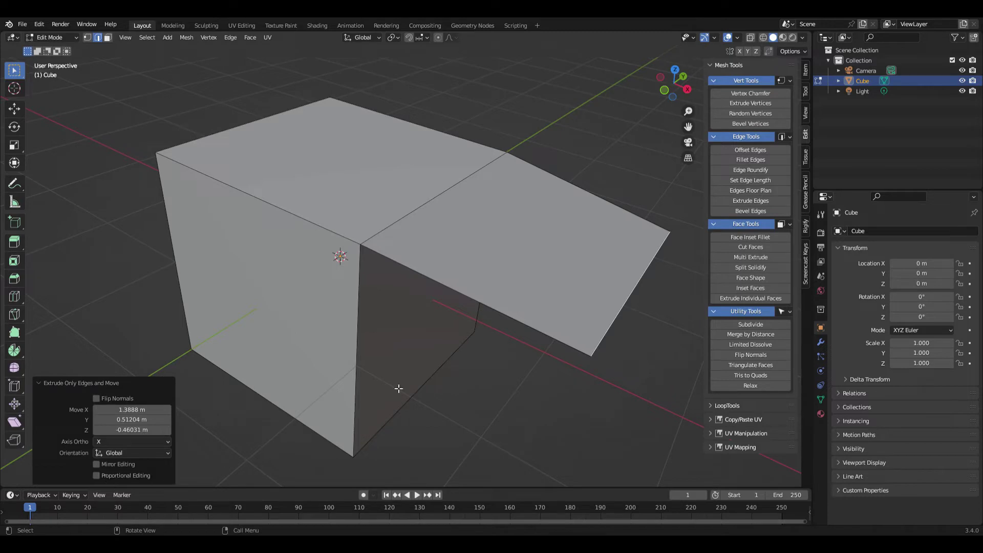
left_click(246, 436)
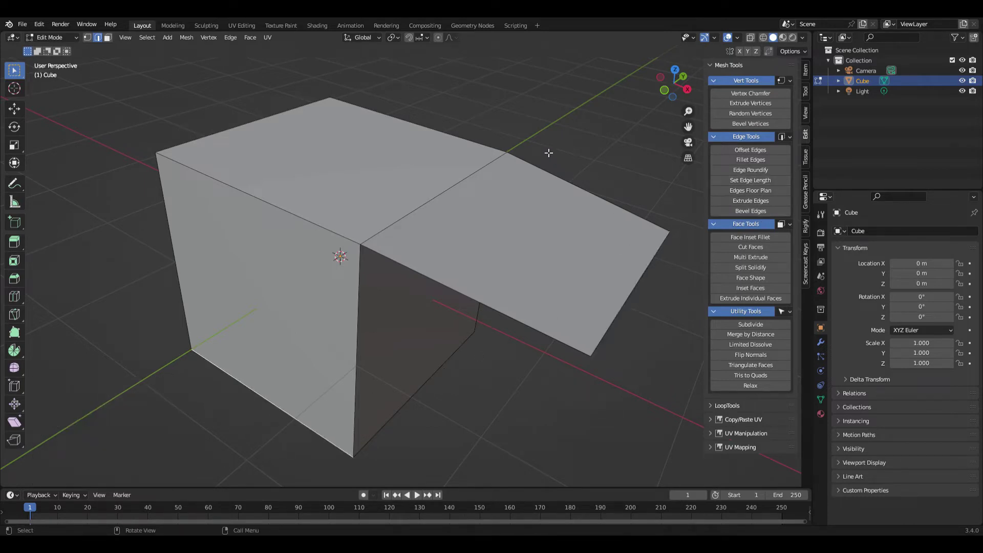
left_click_drag(549, 152, 639, 476)
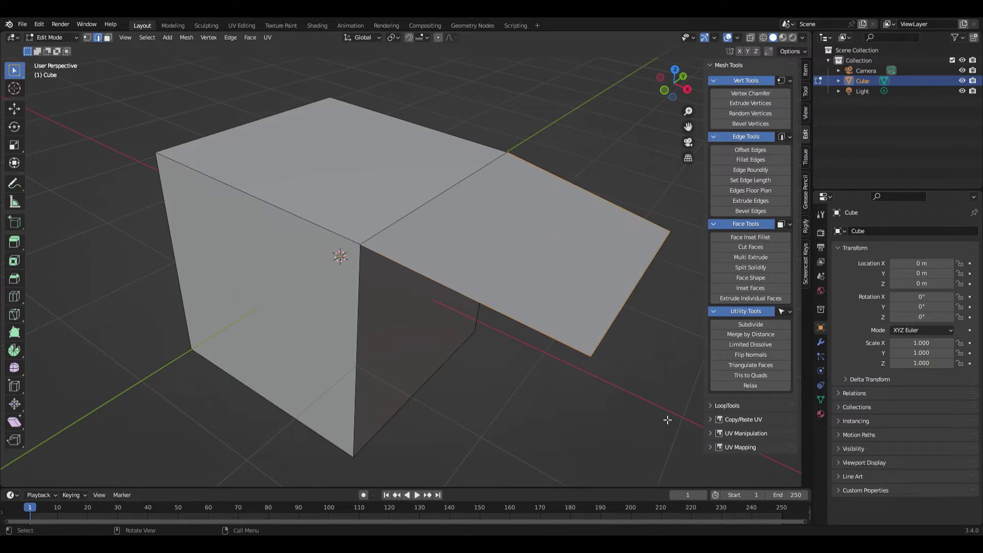
Select the whole mesh and bevel all its edges, widening the bevel slightly
left_click(740, 210)
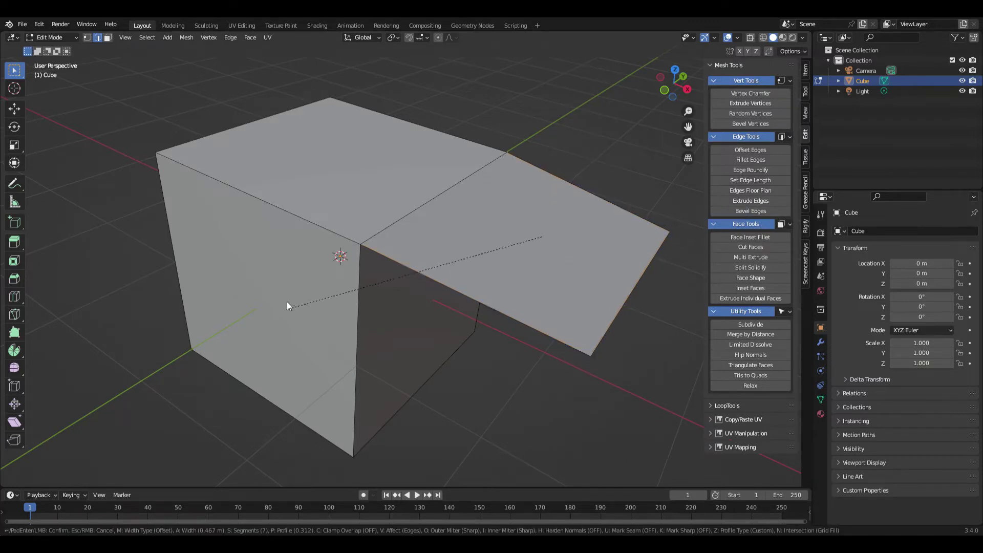
right_click(255, 170)
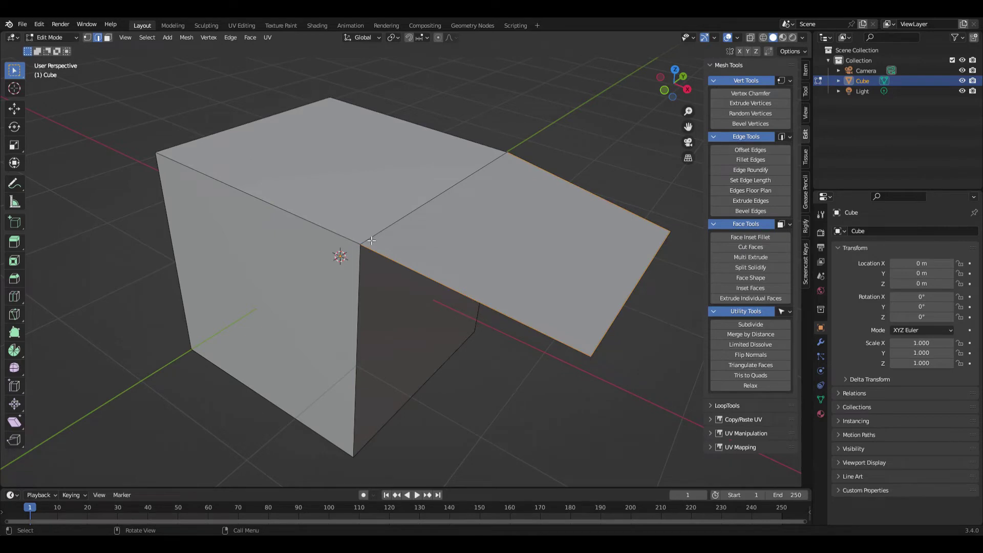
key("a")
left_click(749, 210)
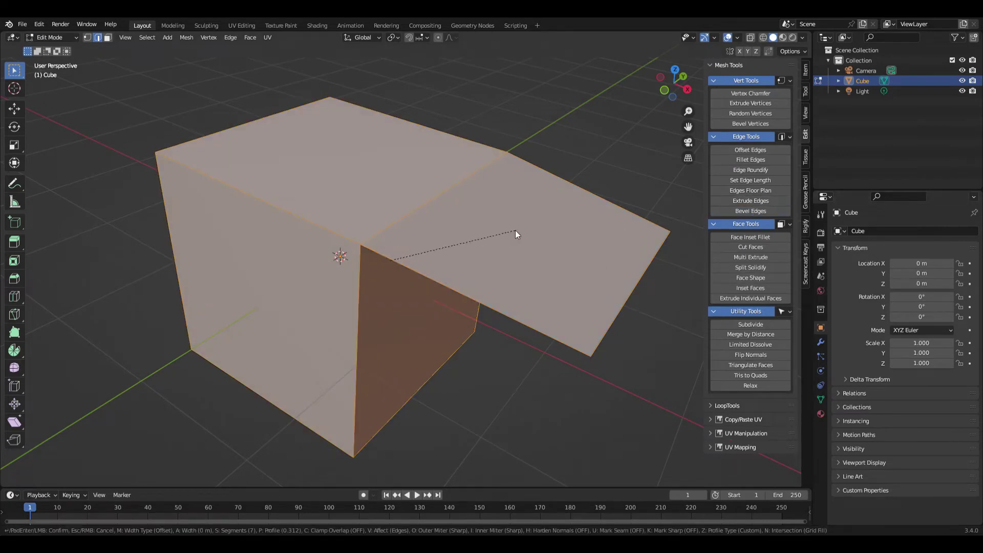
left_click(574, 452)
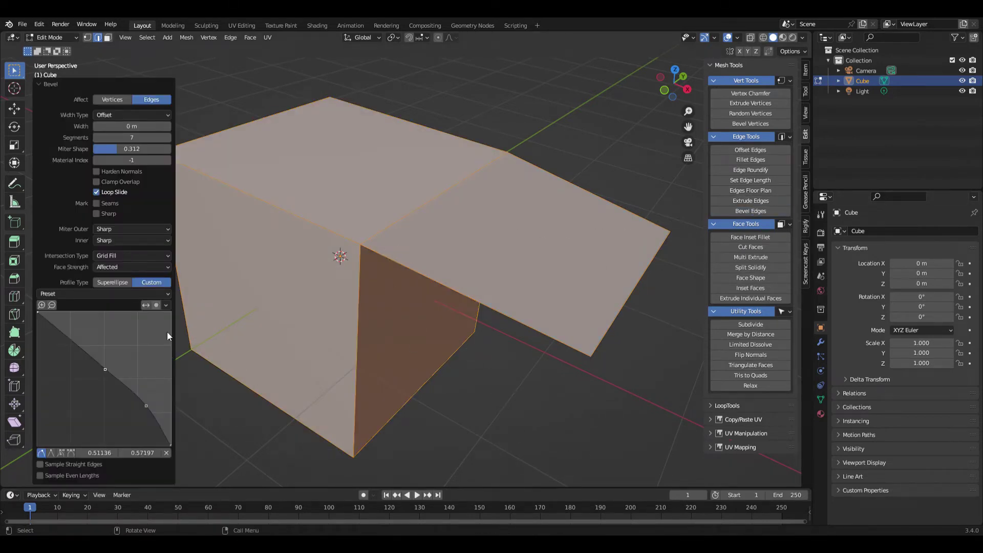
left_click_drag(121, 123, 144, 122)
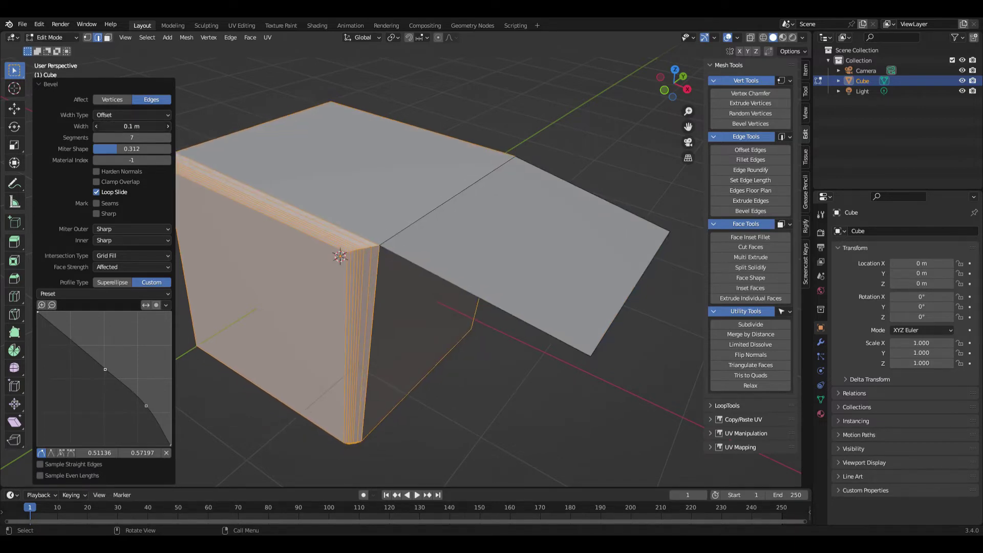
Try Width then Percent width types at about 8 percent, reshaping the custom profile curve
left_click(121, 115)
left_click(113, 139)
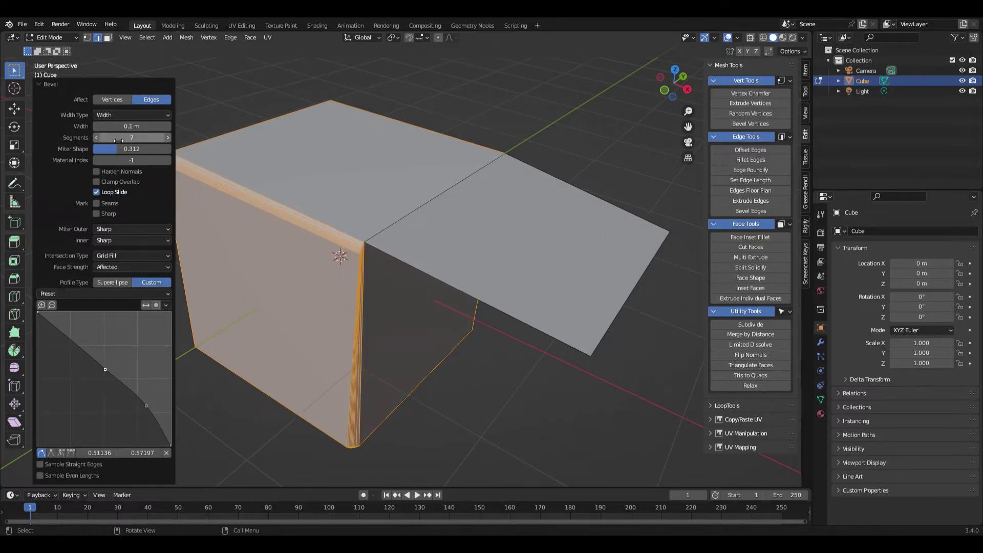
left_click(119, 116)
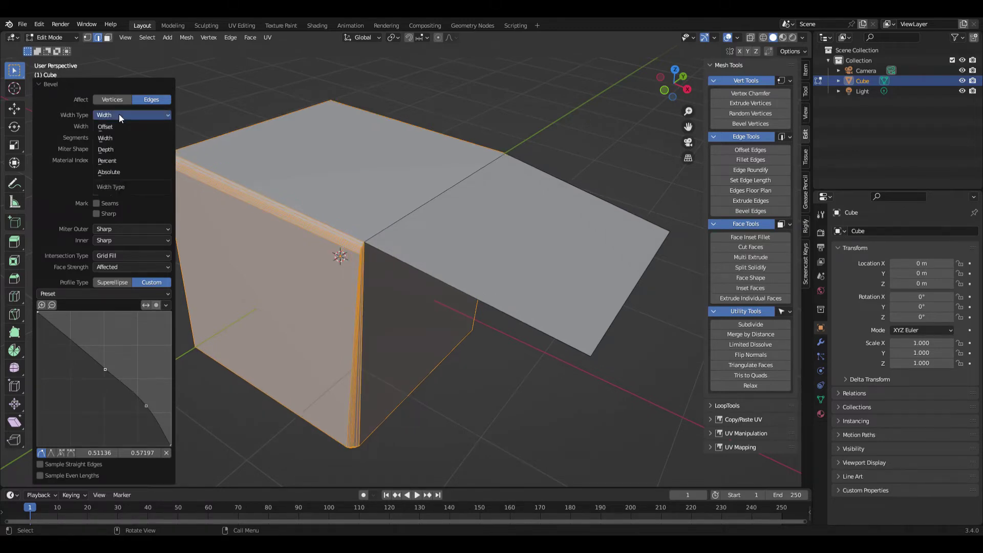
left_click(119, 161)
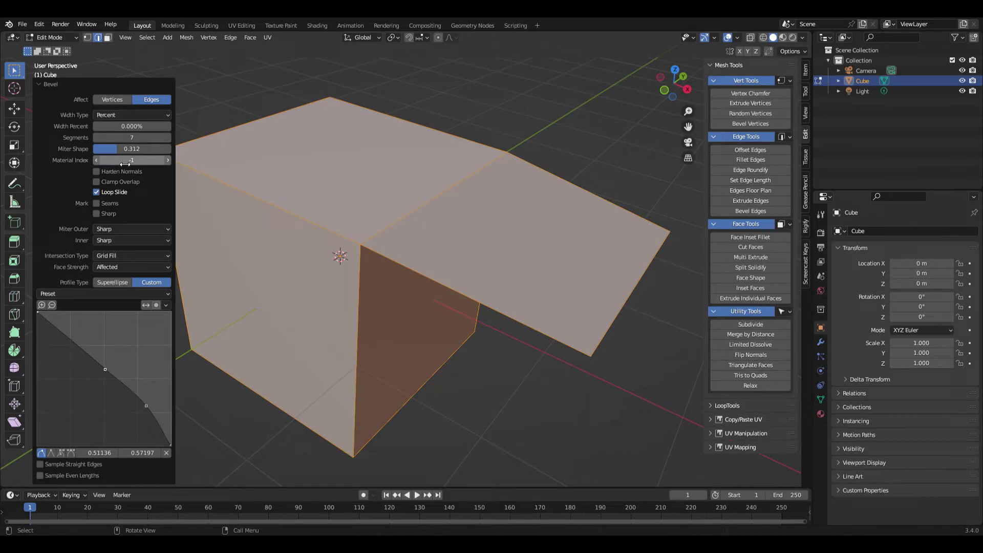
mouse_move(127, 127)
left_mouse_down()
mouse_move(164, 127)
mouse_move(119, 126)
left_mouse_up()
left_click_drag(102, 369, 77, 383)
left_click_drag(144, 407, 120, 428)
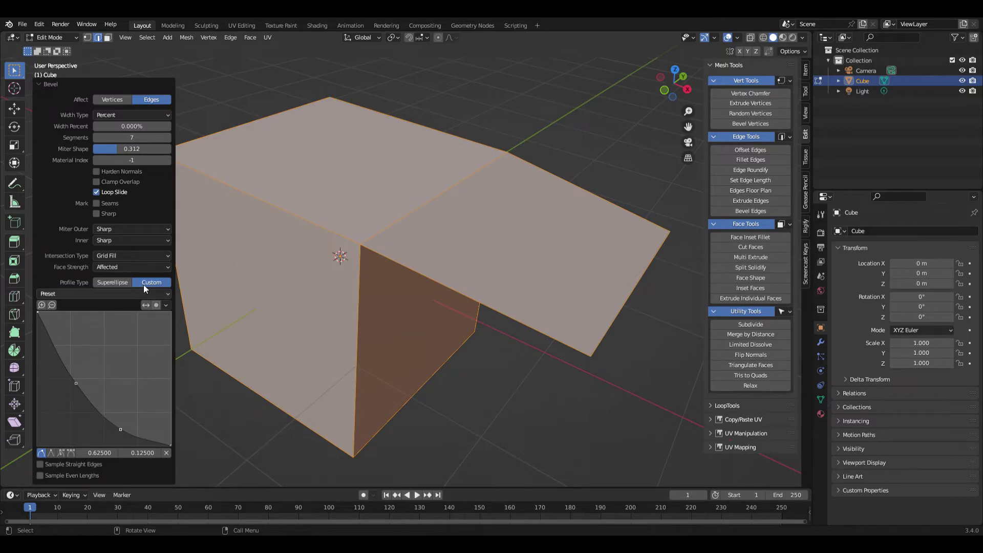
mouse_move(116, 134)
left_mouse_down()
mouse_move(171, 134)
mouse_move(130, 139)
left_mouse_up()
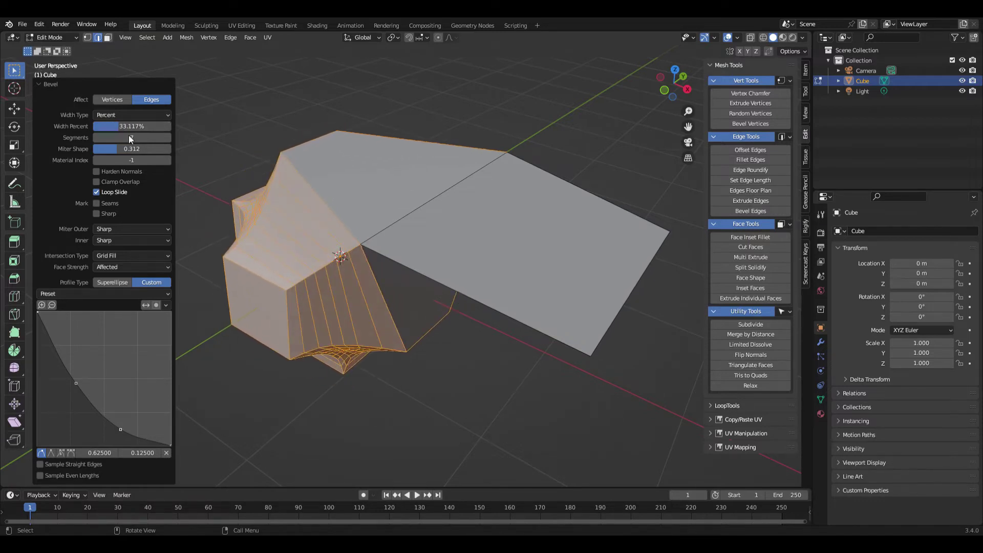
Switch the bevel to a Superellipse profile and Absolute width type at 0.1 m
left_click(108, 283)
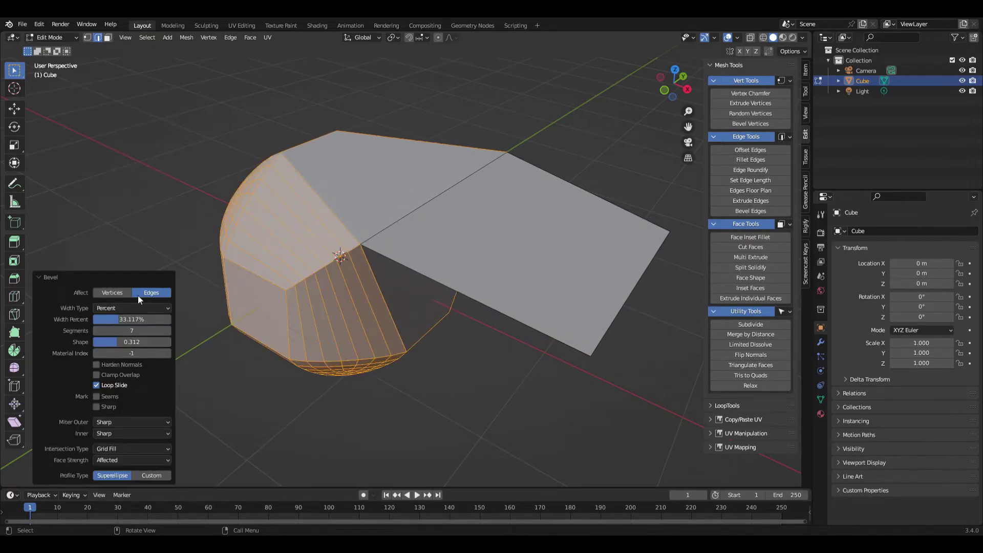
mouse_move(266, 336)
middle_mouse_down()
mouse_move(352, 329)
mouse_move(257, 325)
middle_mouse_up()
left_click(153, 308)
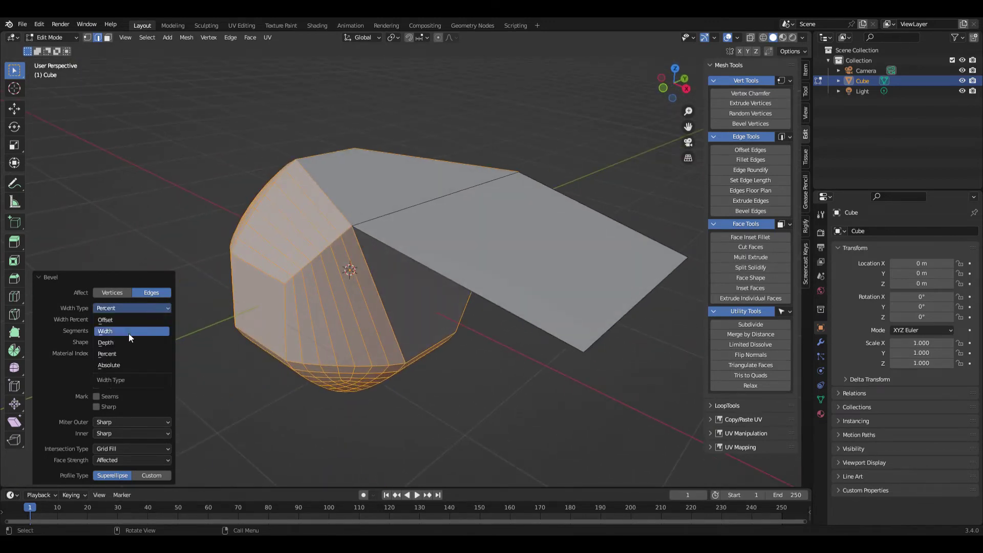
left_click(123, 364)
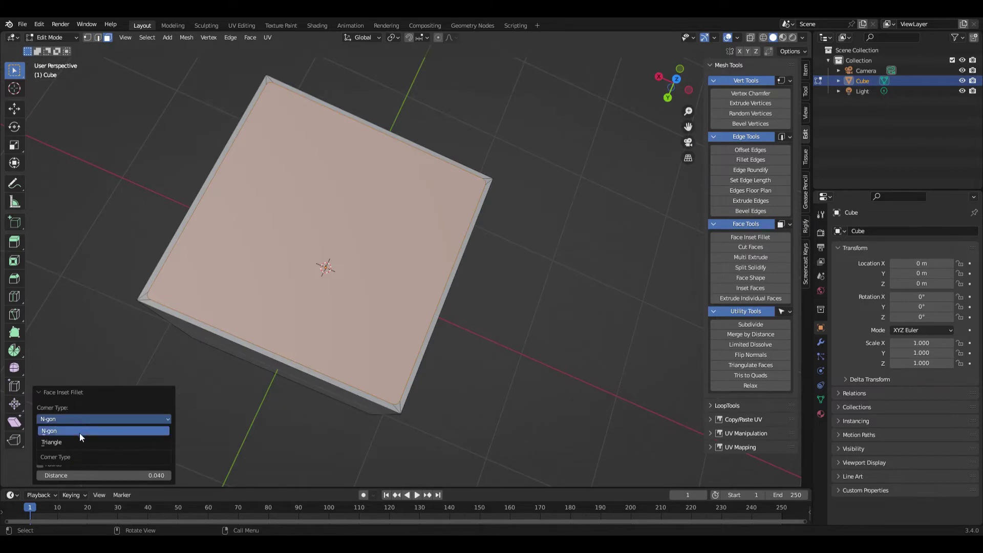
Try Triangle and N-gon corner types for the Face Inset Fillet, ending on Triangle
left_click(82, 441)
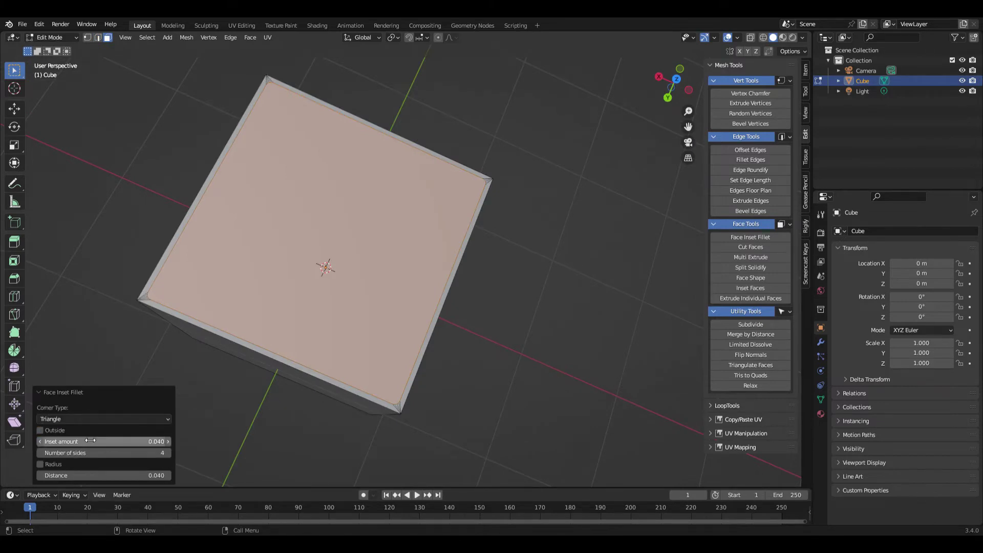
scroll(389, 430, "up", 4)
scroll(384, 395, "up", 5)
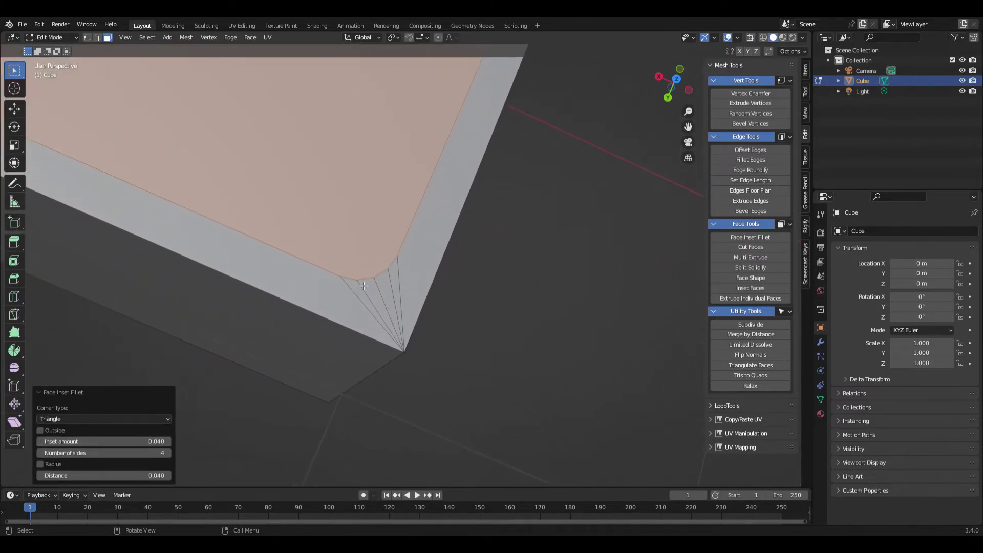
left_click(115, 418)
left_click(104, 431)
left_click(103, 419)
left_click(103, 440)
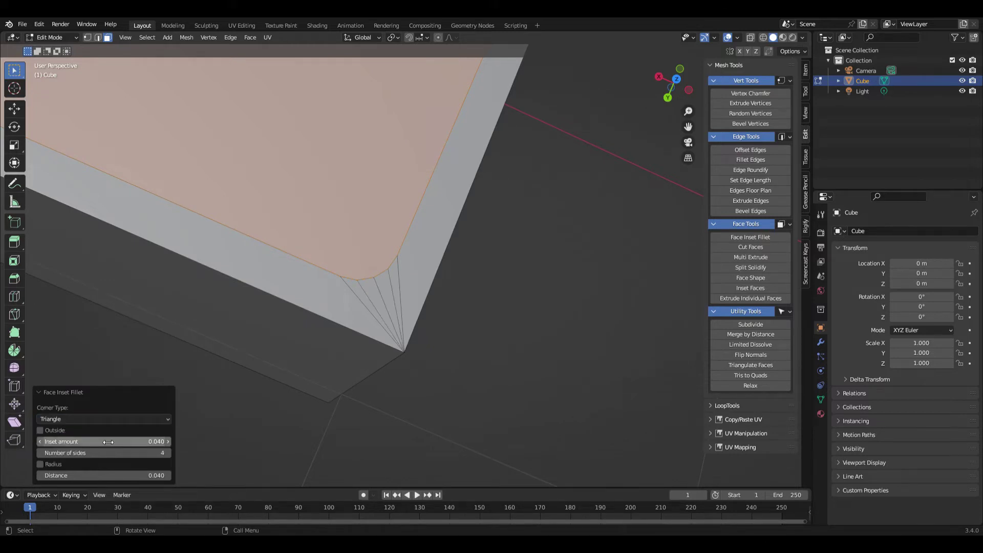
Set the inset amount to 0.09, then widen it to 0.170
left_click(89, 441)
type("0.09")
key("Return")
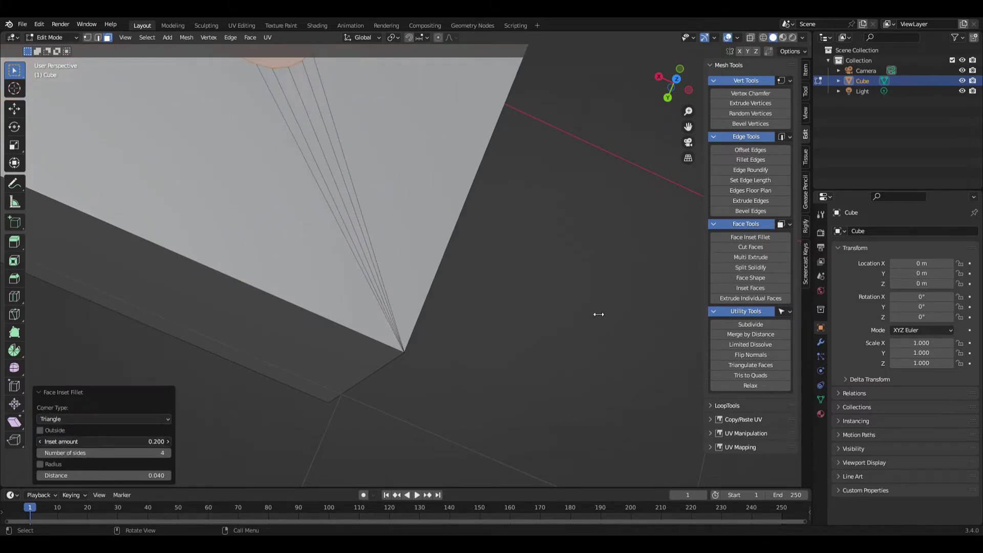
scroll(248, 376, "down", 8)
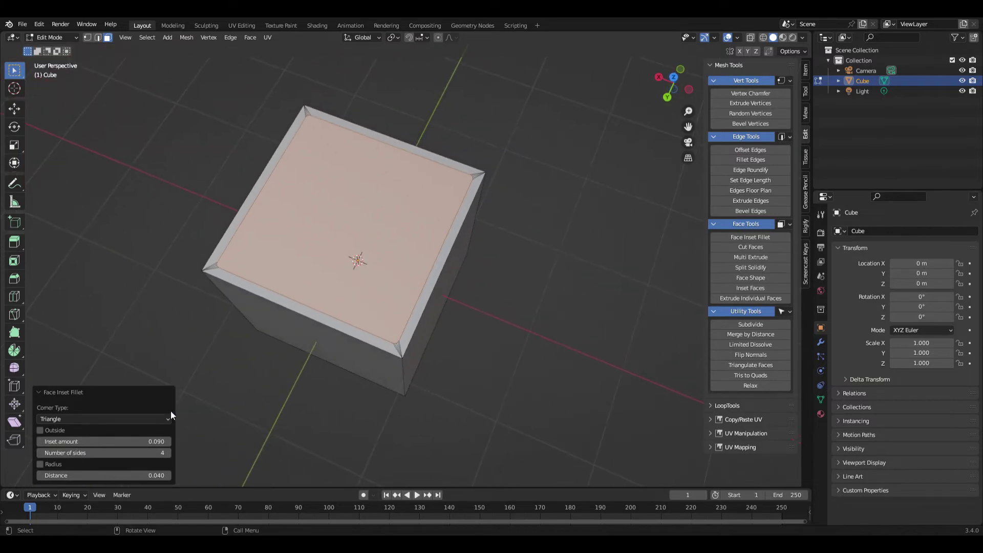
left_click_drag(122, 442, 583, 217)
Turn off the radius option, raise the distance to 0.390, then undo the inset fillet
left_click(52, 463)
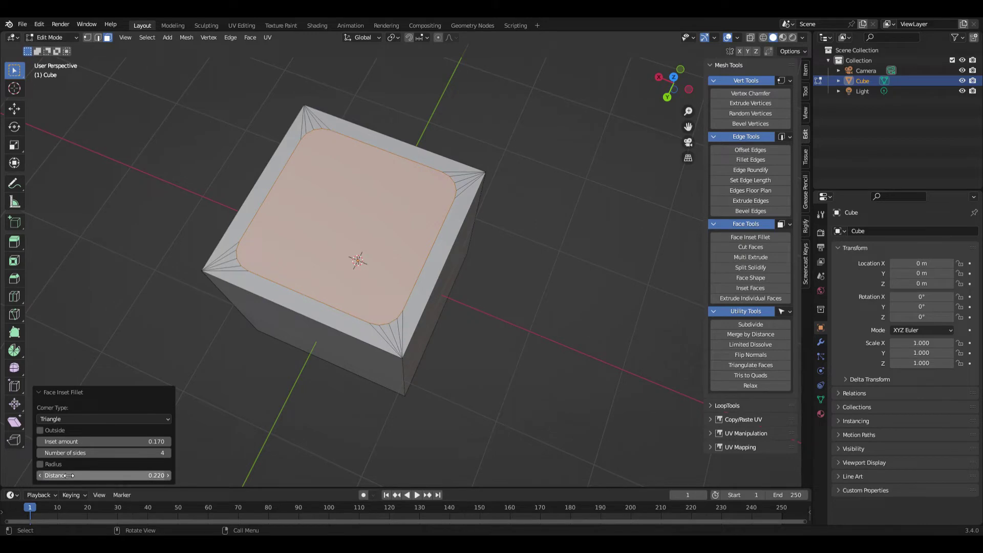
left_click_drag(102, 475, 575, 220)
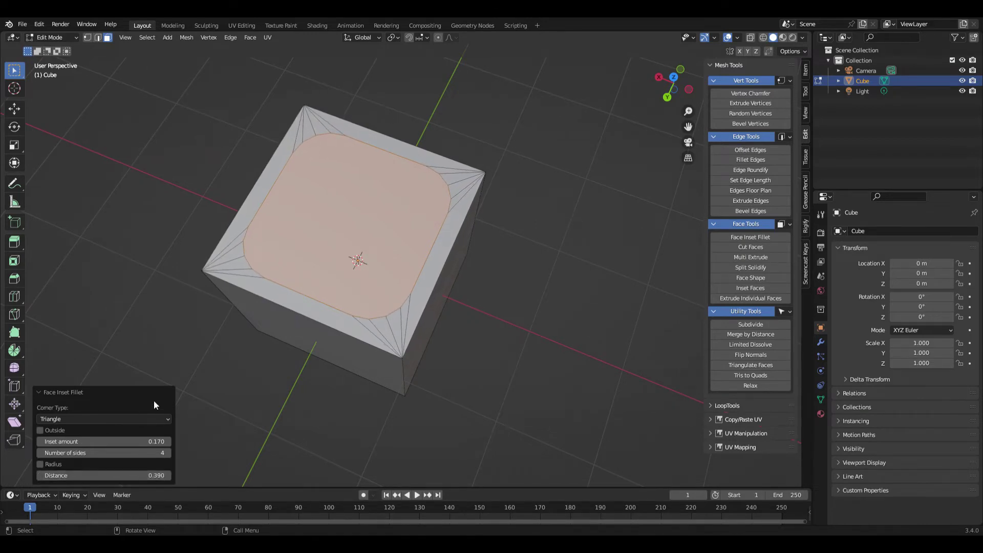
middle_click_drag(333, 308, 386, 259)
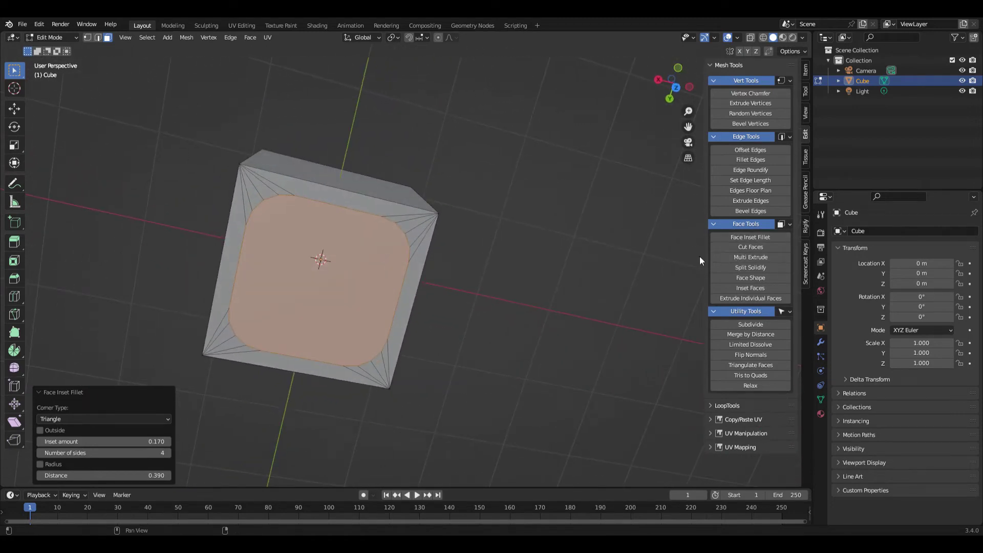
key("ctrl+z")
key("ctrl+z")
key("ctrl+z")
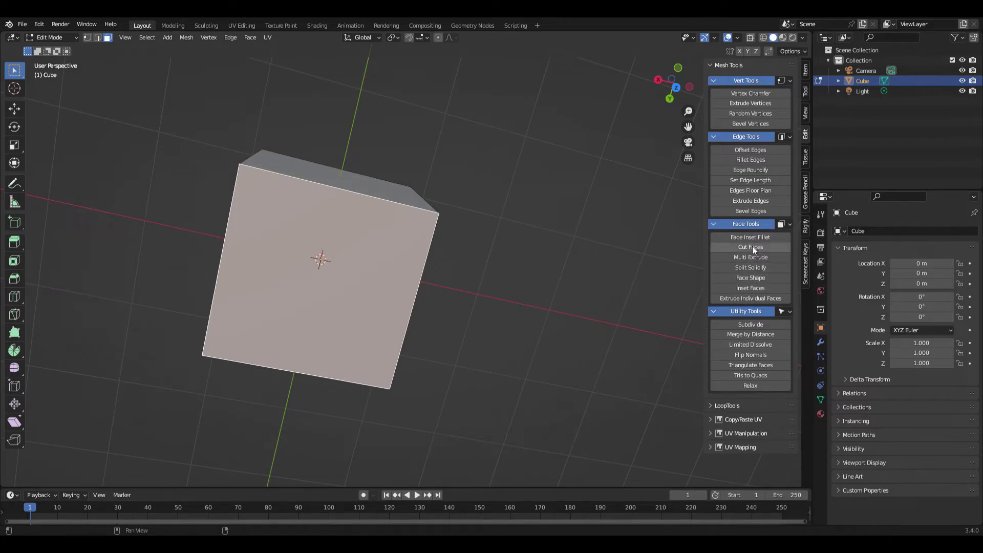
middle_click_drag(460, 245, 471, 240)
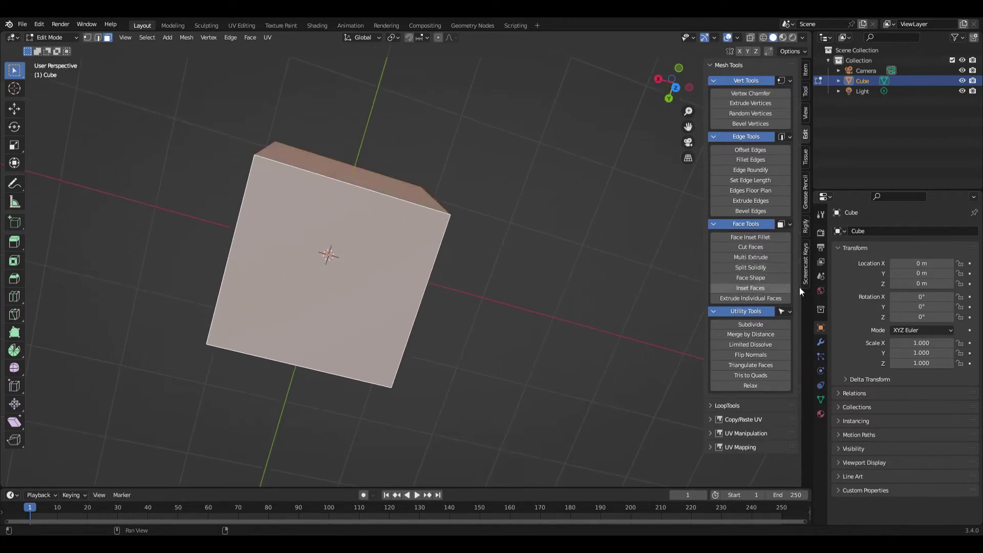
left_click(754, 246)
middle_click_drag(398, 269, 398, 270)
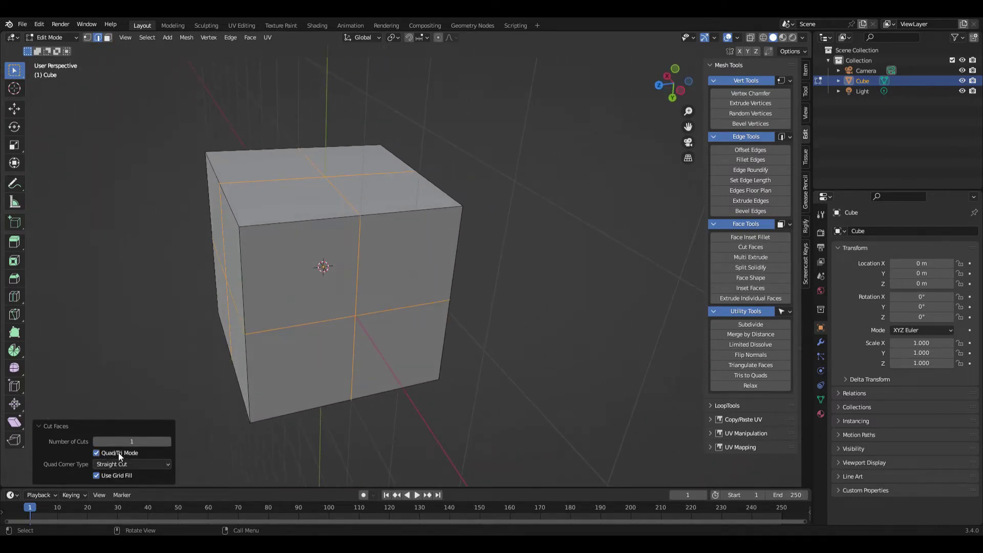
left_click(133, 453)
left_click(131, 463)
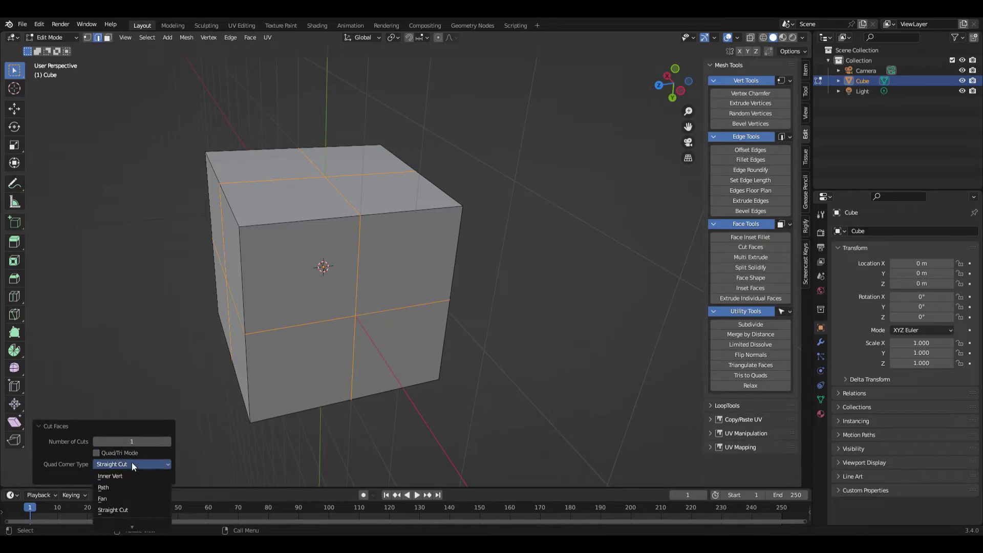
left_click(134, 477)
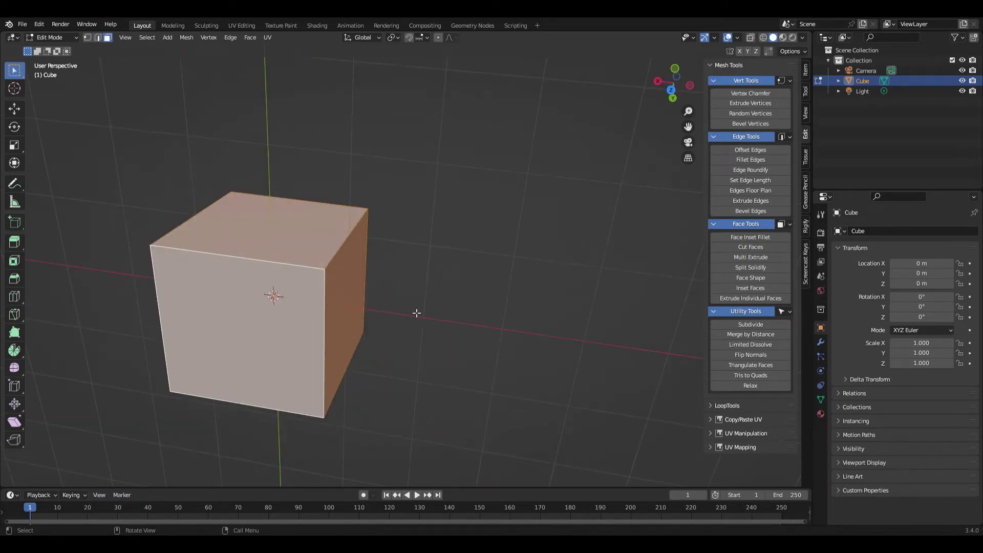
middle_click_drag(416, 313, 750, 263)
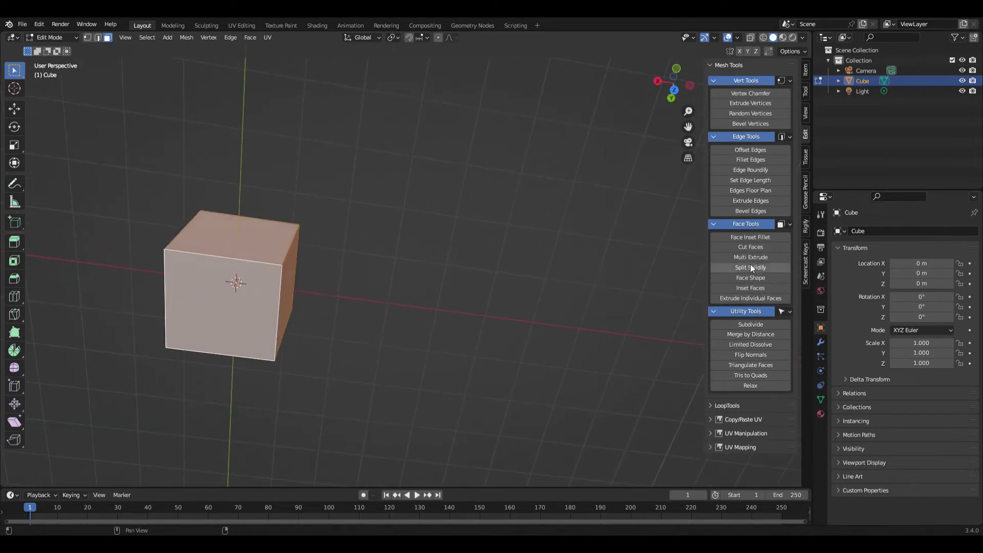
Run Cut Faces on the cube and orbit around to inspect the cuts
left_click(755, 247)
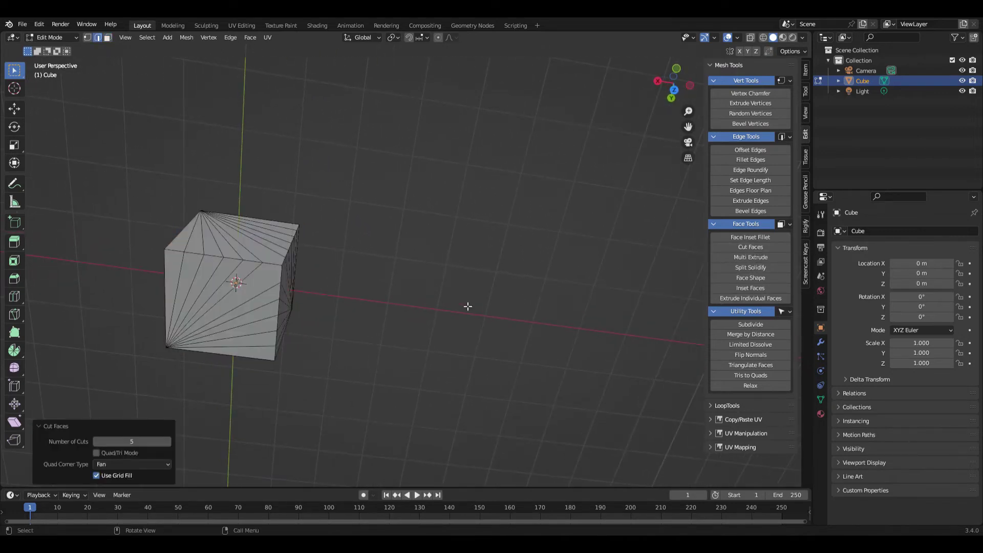
middle_click_drag(467, 305, 320, 304)
right_click(320, 305)
middle_click_drag(395, 303, 174, 463)
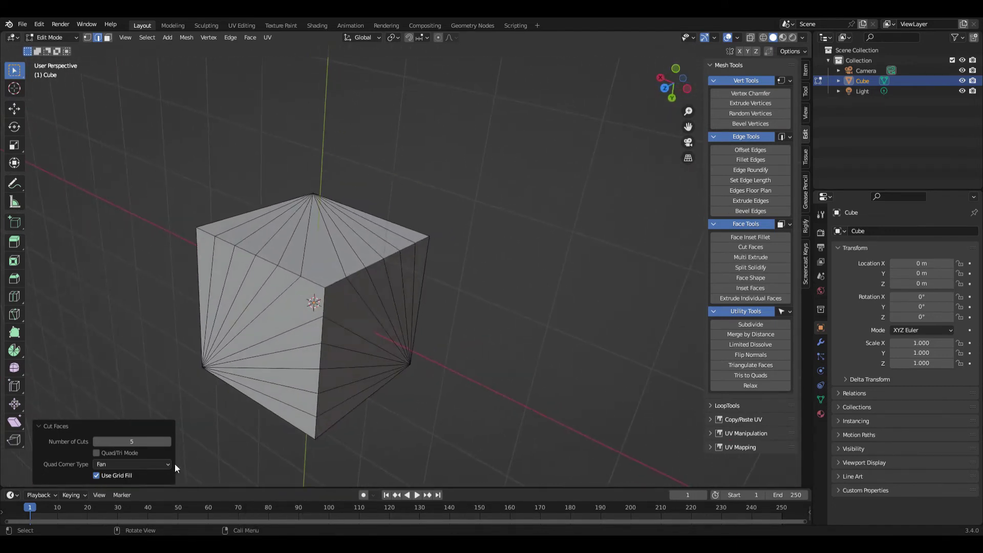
Cycle the quad corner type through Straight Cut, Inner Vert, Path and Fan, then undo the cuts
left_click(125, 462)
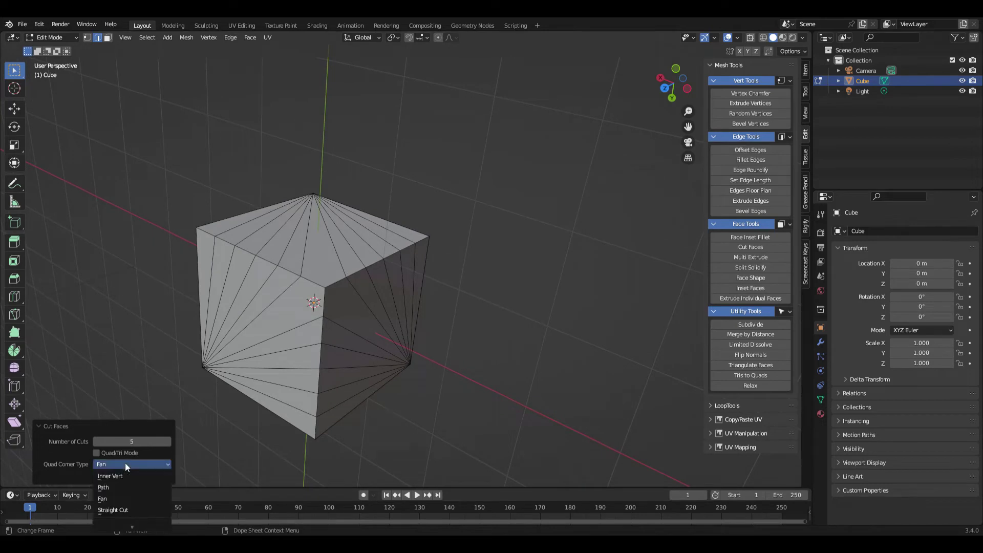
left_click(124, 509)
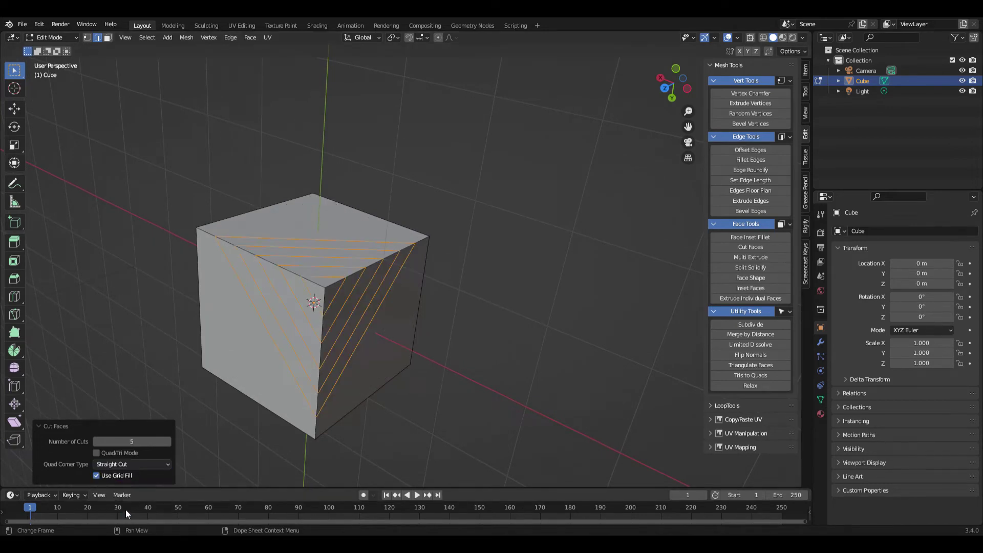
left_click(131, 463)
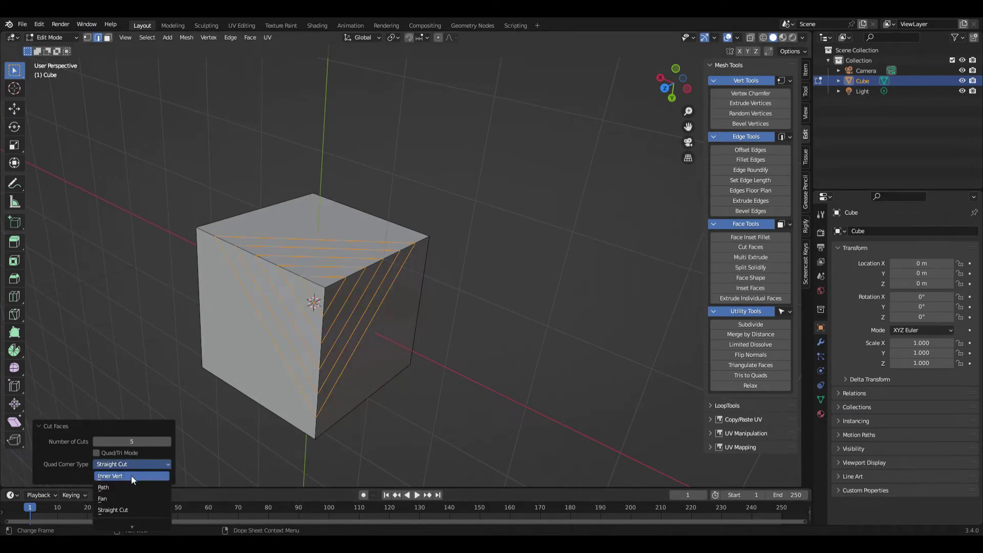
left_click(131, 475)
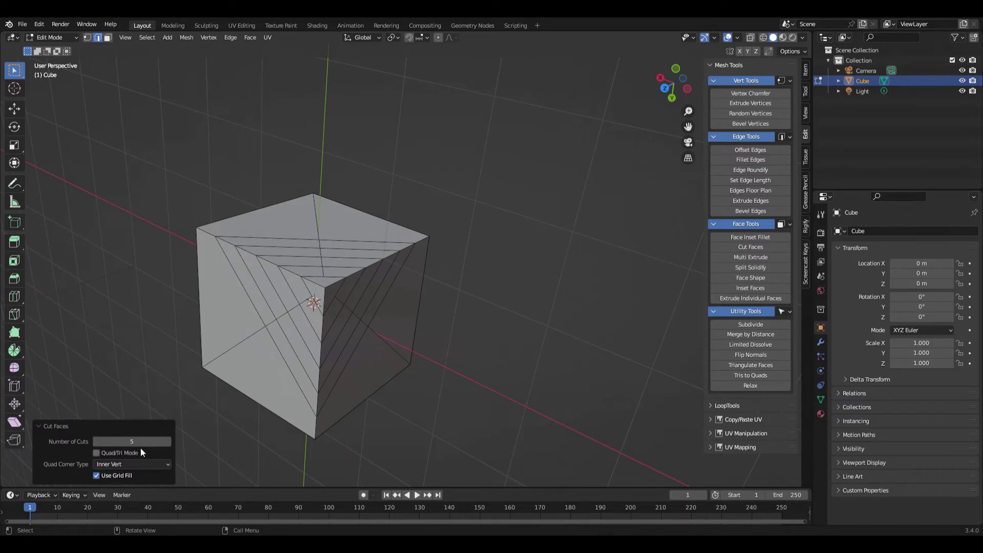
left_click(131, 463)
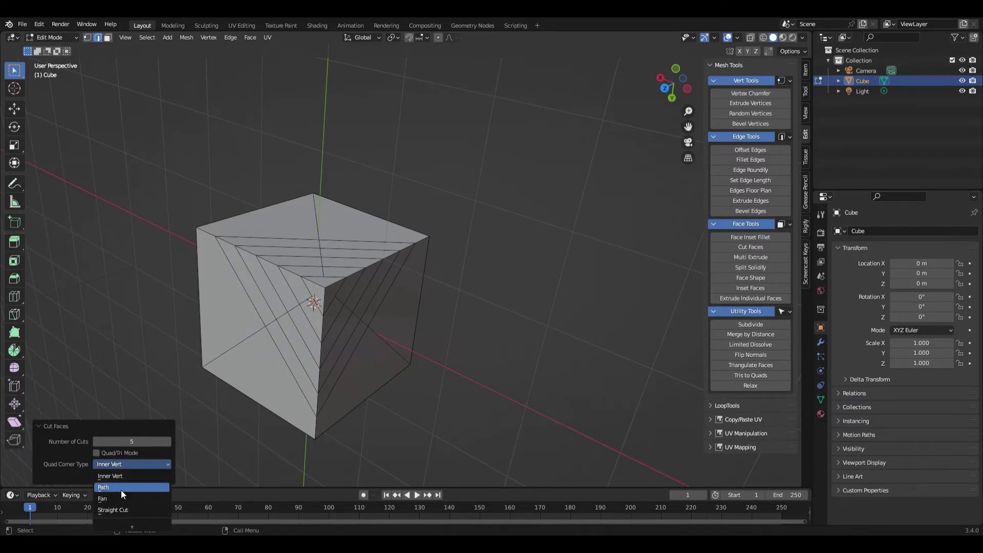
left_click(121, 488)
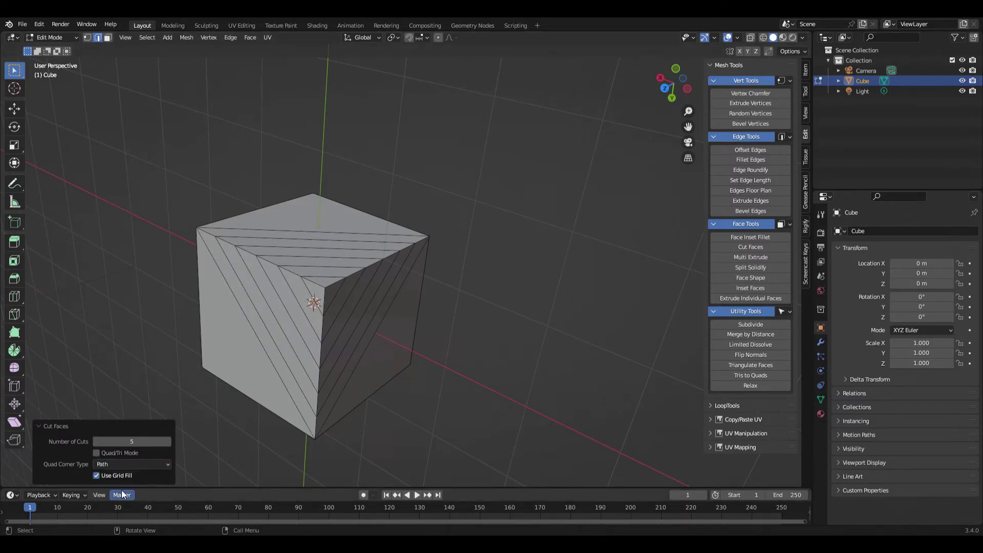
left_click(131, 464)
left_click(122, 498)
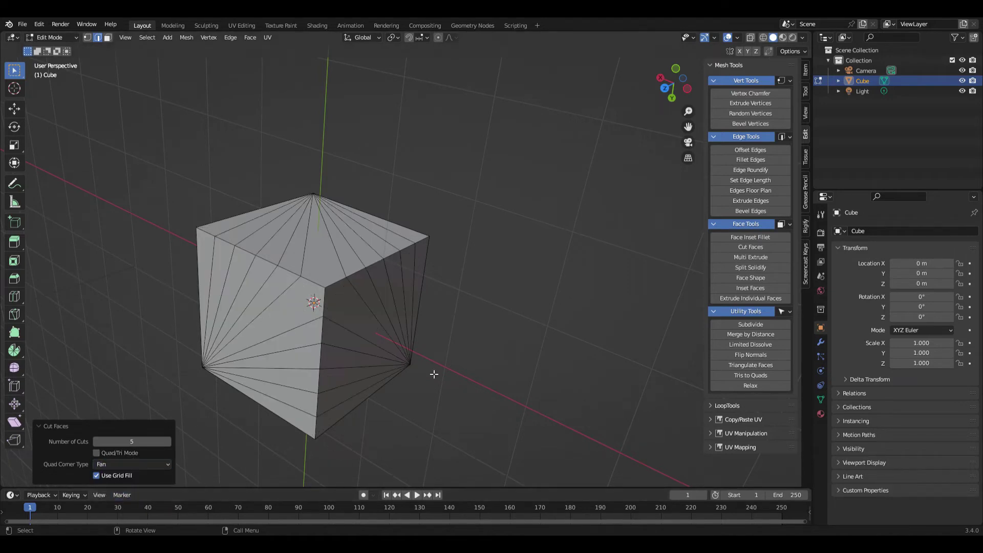
middle_click_drag(432, 373, 409, 363)
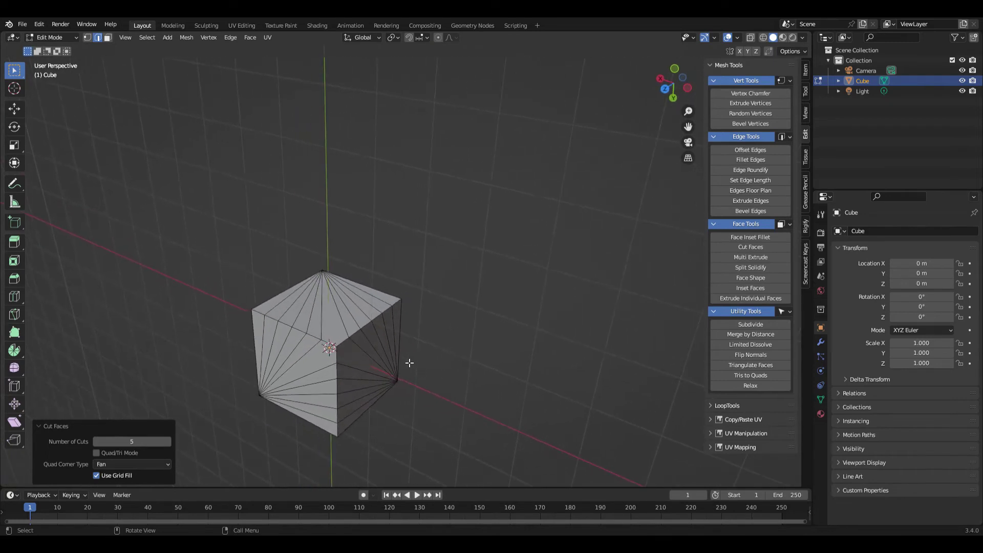
key("ctrl+z")
key("ctrl+z")
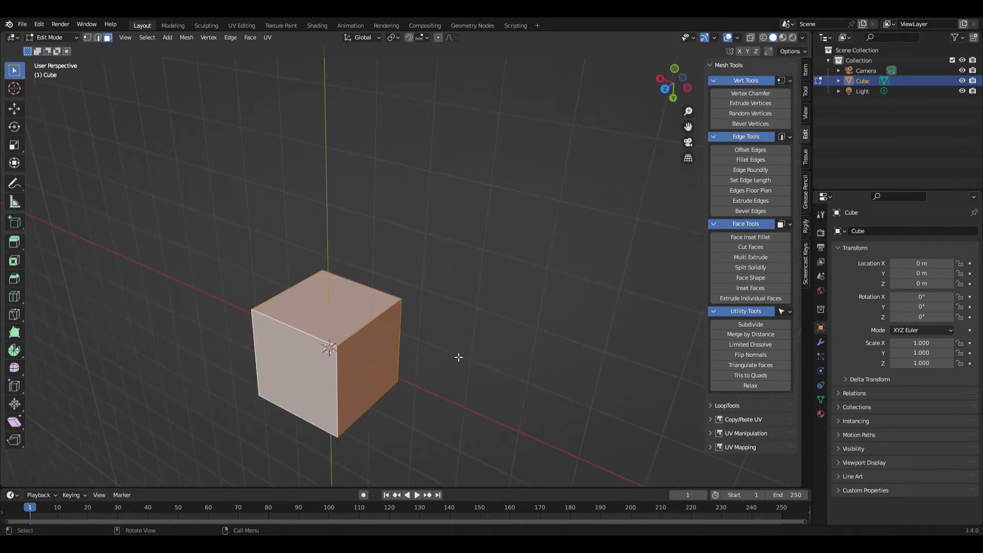
Multi-extrude the cube's faces, adjusting the offset toward 0.55 and the repeat count
left_click(751, 257)
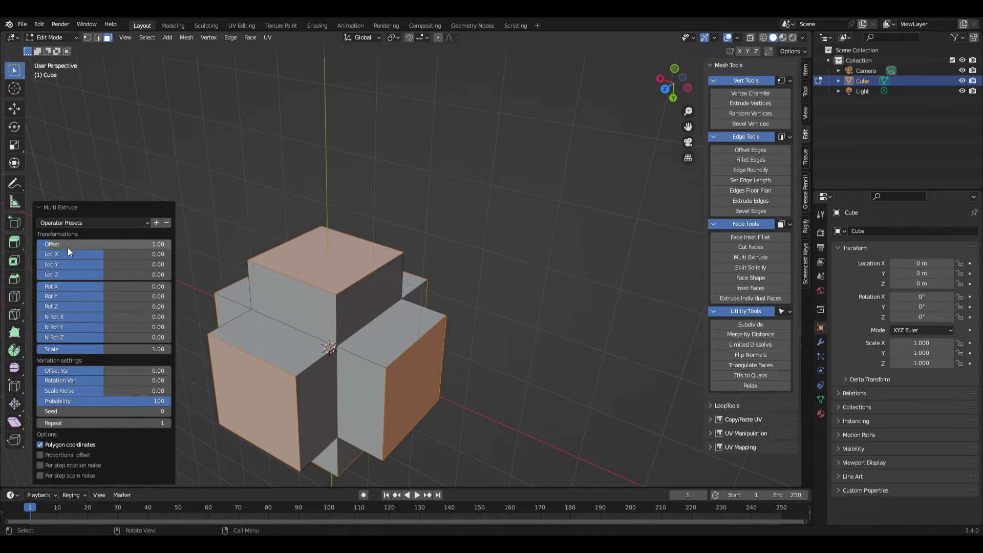
left_click_drag(66, 247, 572, 241)
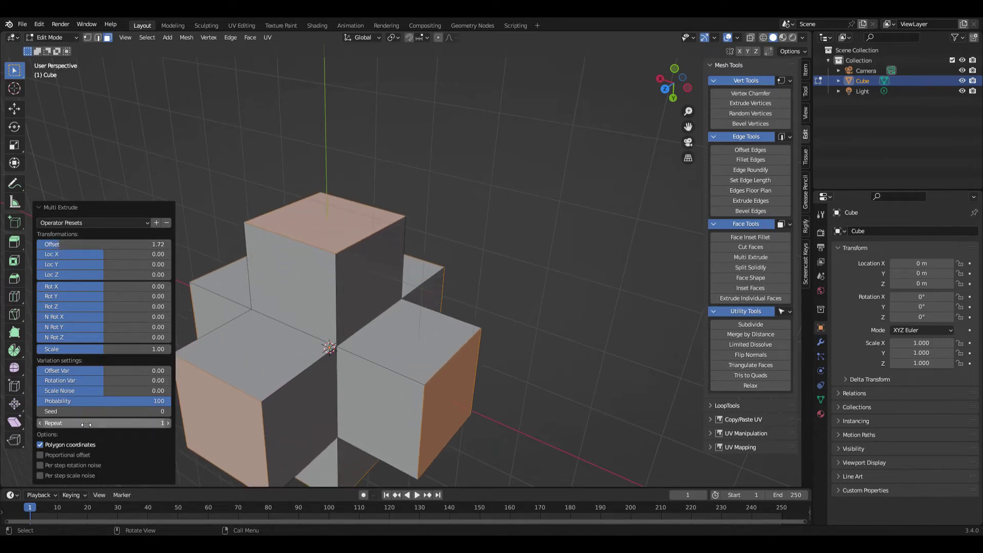
left_click_drag(85, 424, 113, 379)
scroll(350, 294, "down", 8)
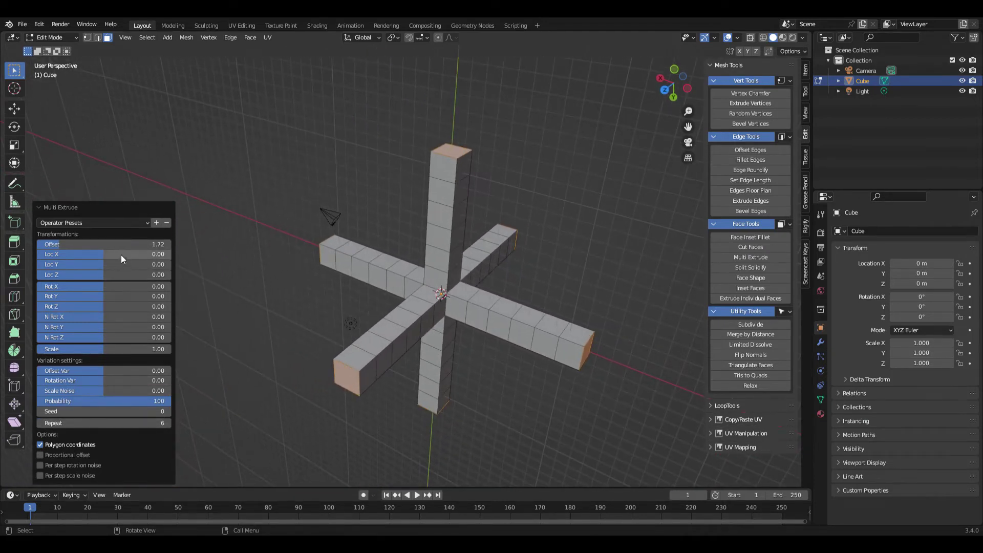
left_click_drag(51, 244, 596, 246)
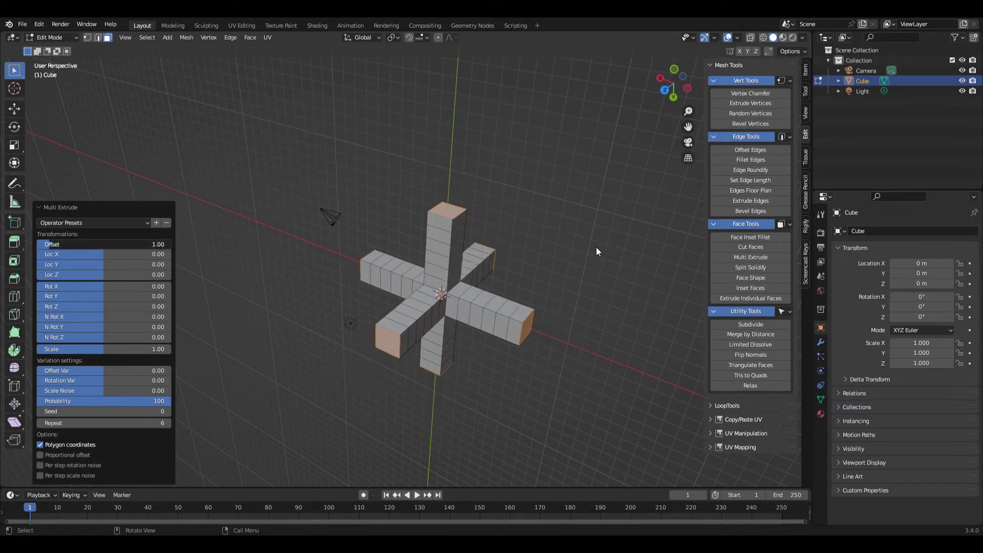
scroll(215, 328, "up", 3)
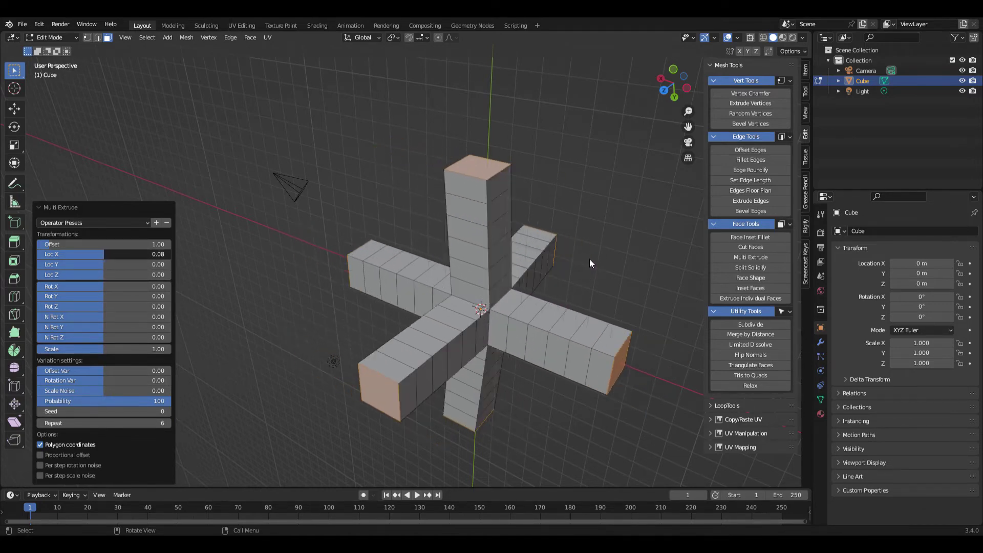
Shift each step along X and rotate about Z, X and Y, settling Y at 7.05
left_click_drag(106, 254, 374, 286)
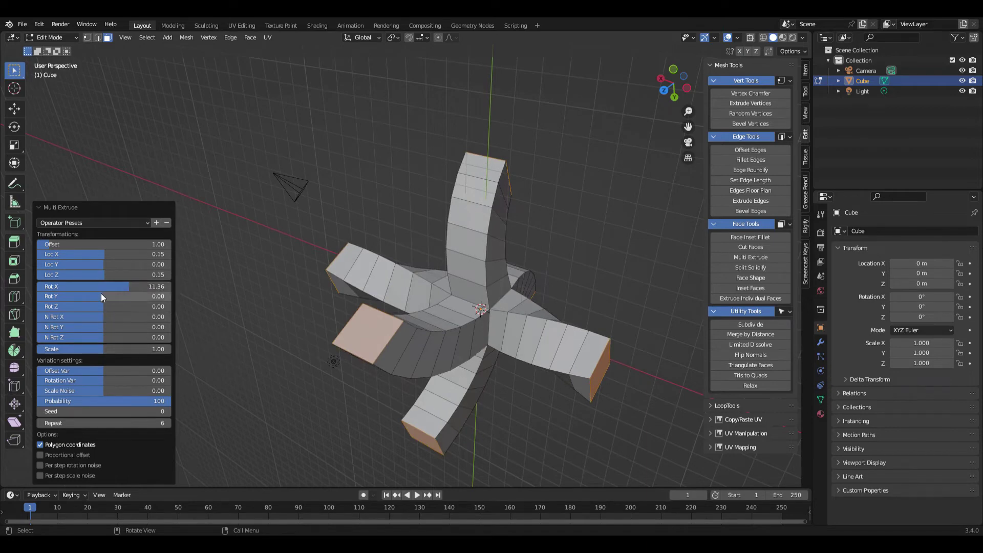
left_click_drag(100, 296, 593, 309)
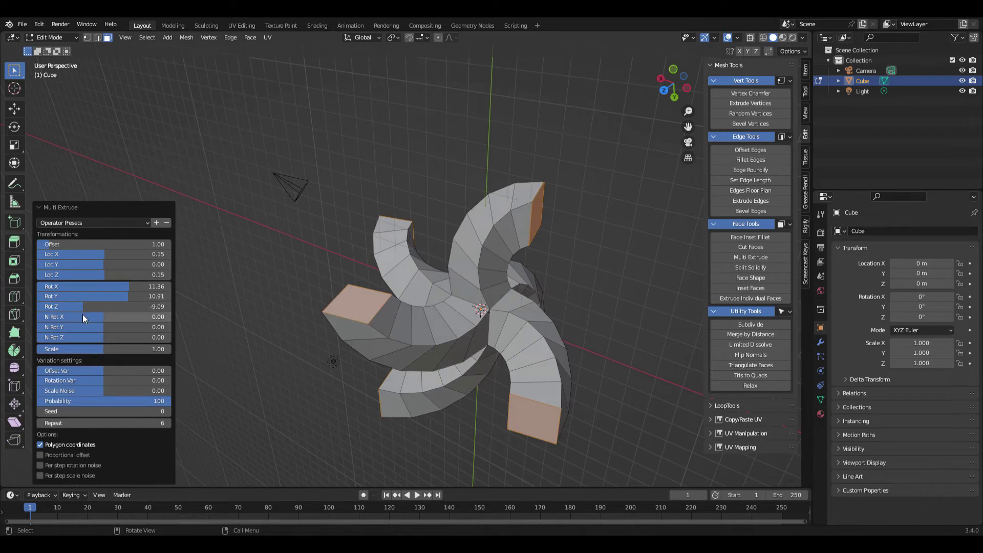
left_click_drag(82, 316, 600, 313)
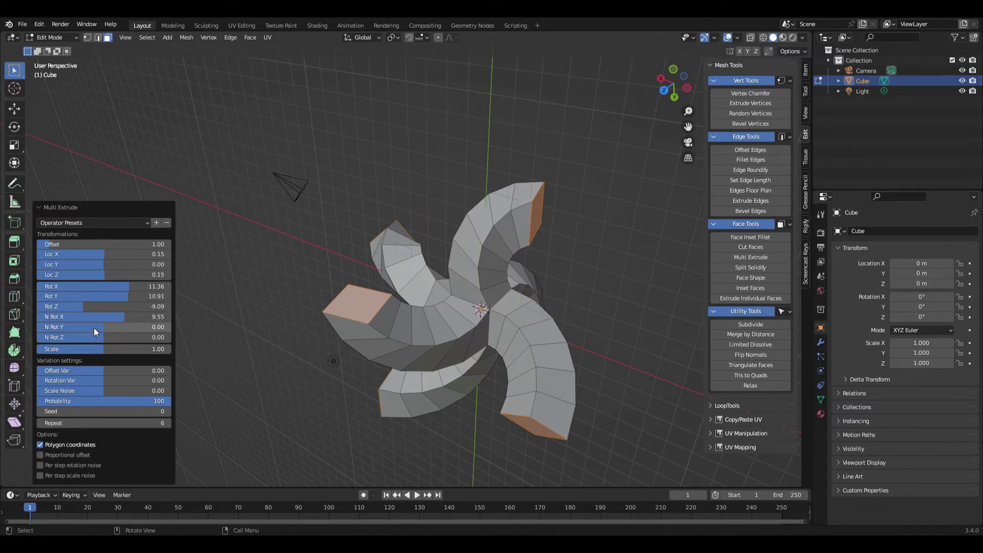
left_click_drag(94, 327, 605, 321)
left_click_drag(87, 337, 554, 217)
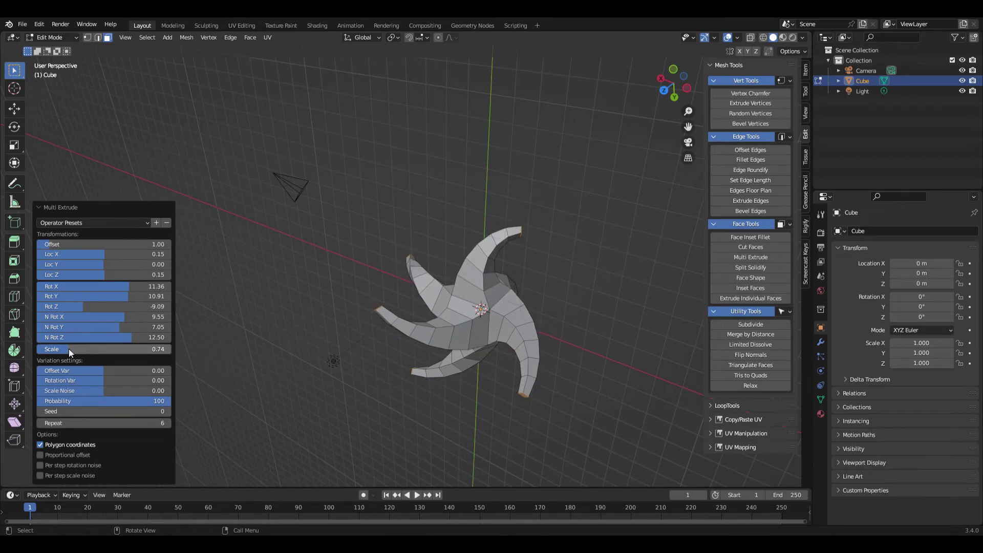
Taper the arms with a smaller scale and extend the legs to ten segments
middle_click_drag(307, 338, 489, 306)
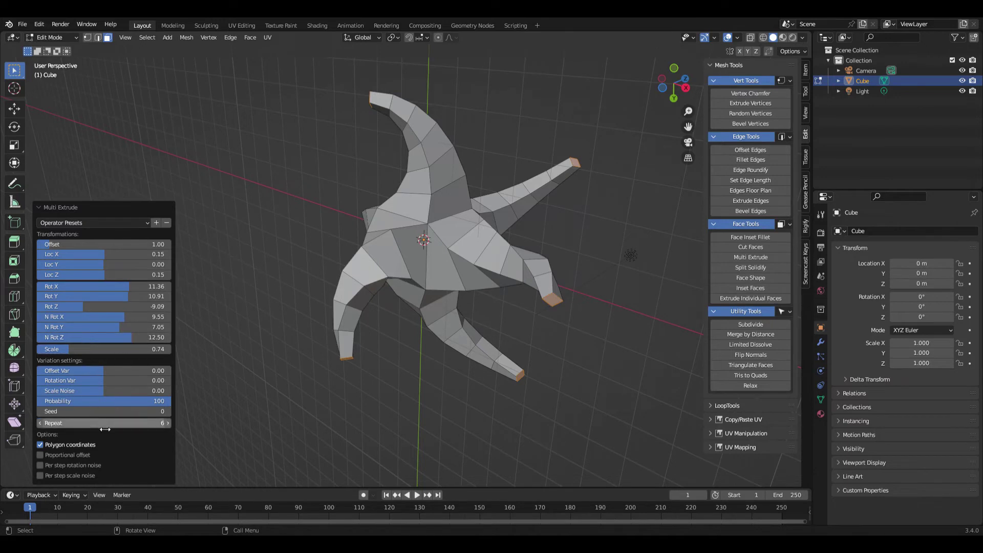
left_click_drag(105, 429, 589, 298)
left_click_drag(89, 243, 570, 244)
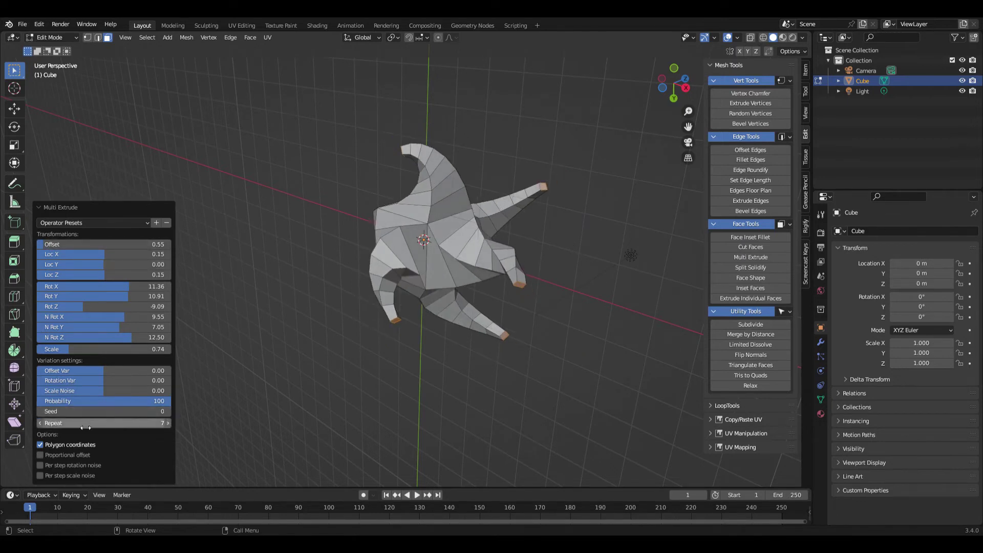
left_click_drag(85, 428, 585, 299)
Randomize the 12-step tentacles: Offset Var 0.14, Rotation Var -0.19, Scale Noise 0.08, Probability 91, Seed 31
left_click_drag(90, 369, 574, 254)
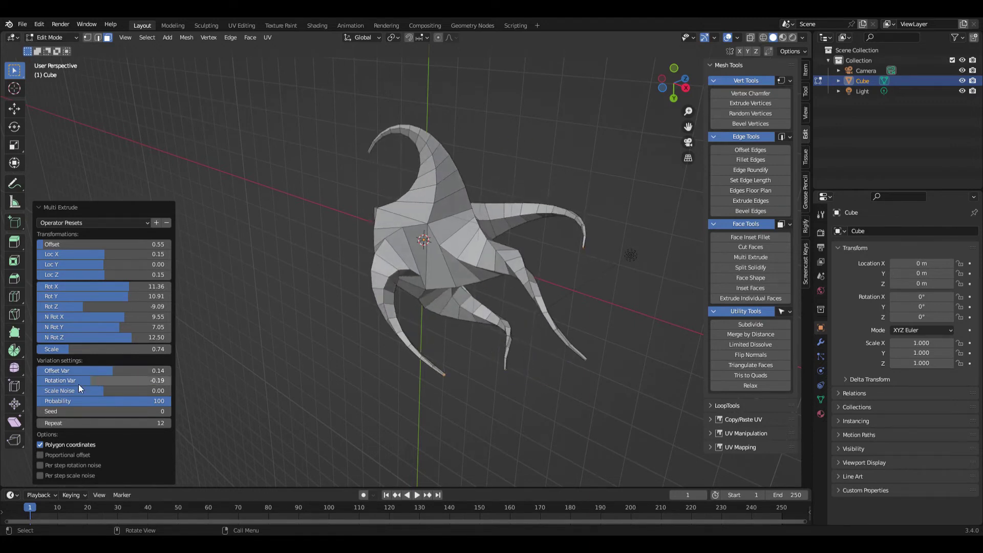
left_click_drag(77, 390, 573, 262)
left_click_drag(88, 403, 567, 266)
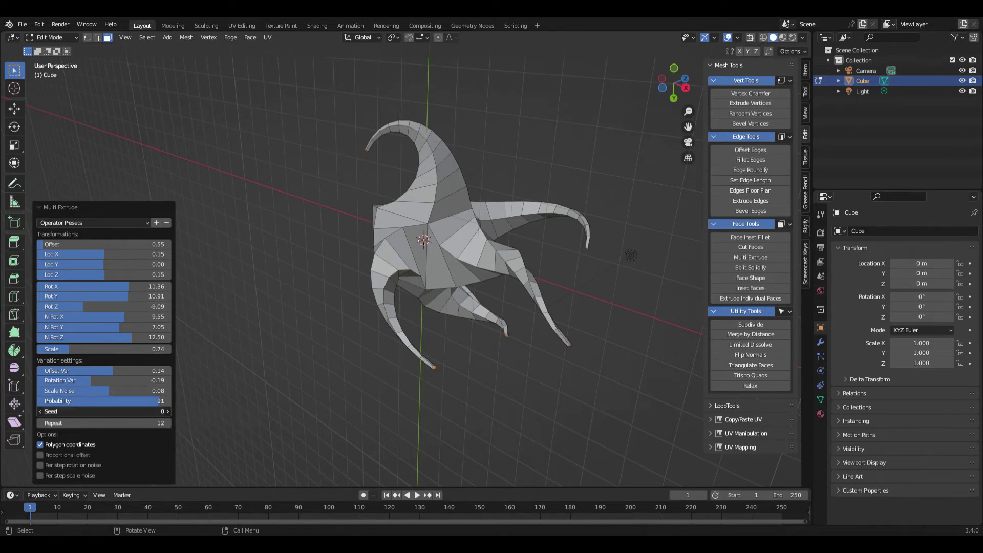
left_click_drag(102, 411, 406, 287)
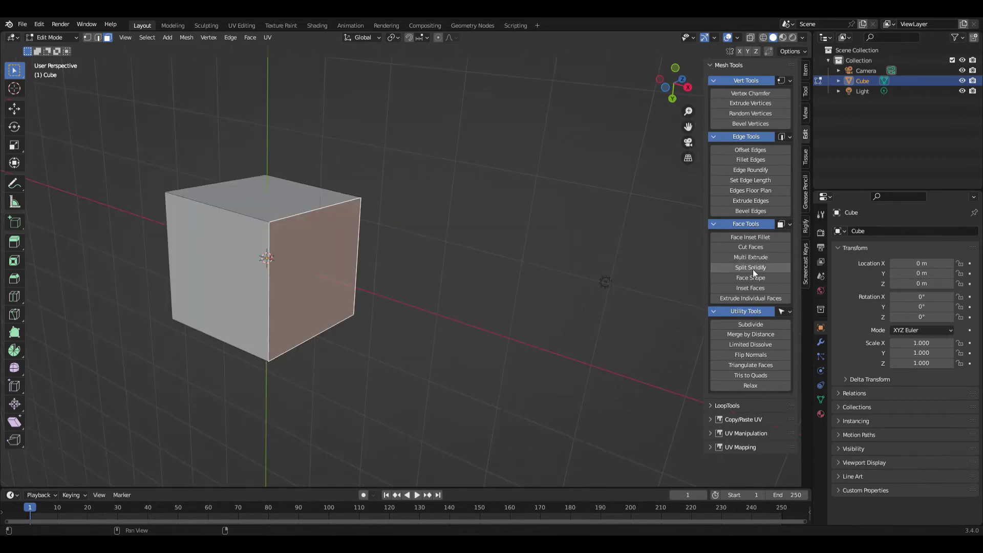
Split one cube face off as a solid panel with Split Solidify
left_click(751, 268)
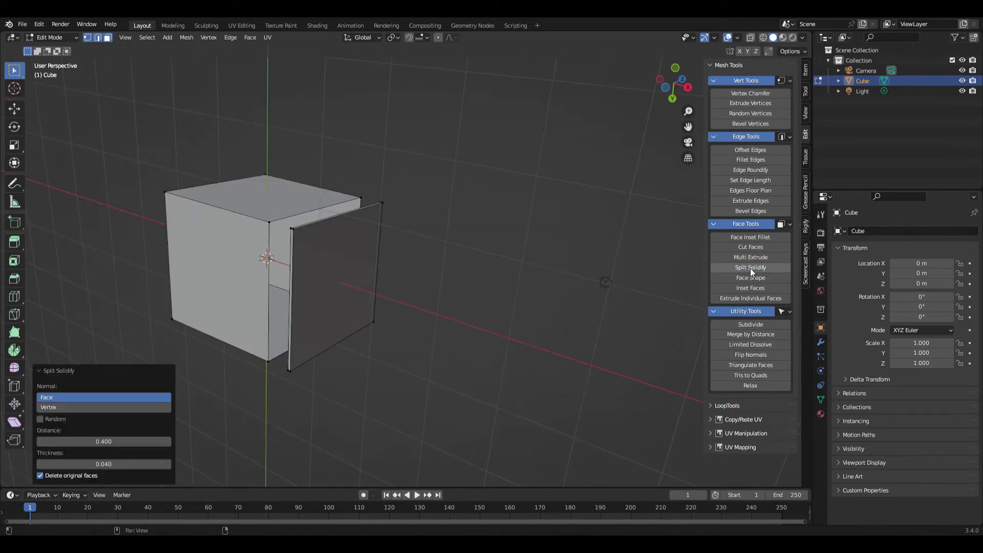
mouse_move(287, 307)
middle_mouse_down()
mouse_move(278, 310)
mouse_move(294, 307)
middle_mouse_up()
scroll(291, 261, "up", 3)
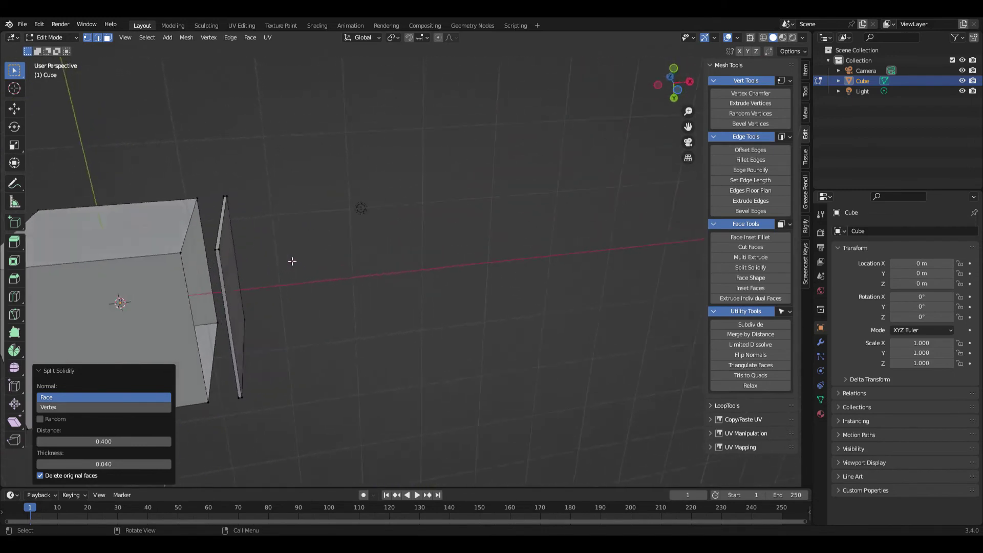
middle_click_drag(291, 261, 267, 353)
Randomize the panel's offset along vertex normals, with distance 0.150 and thickness 0.020
left_click(60, 420)
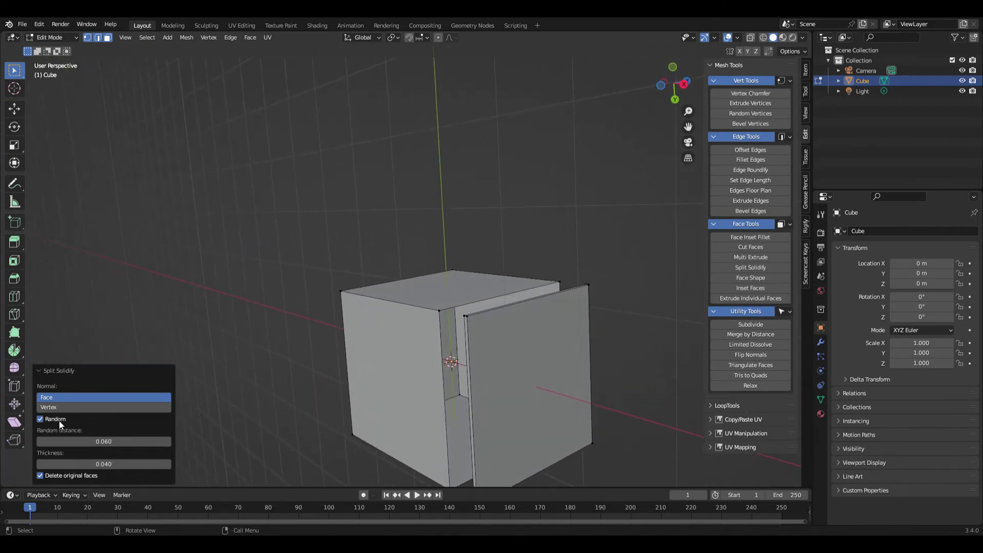
left_click(60, 407)
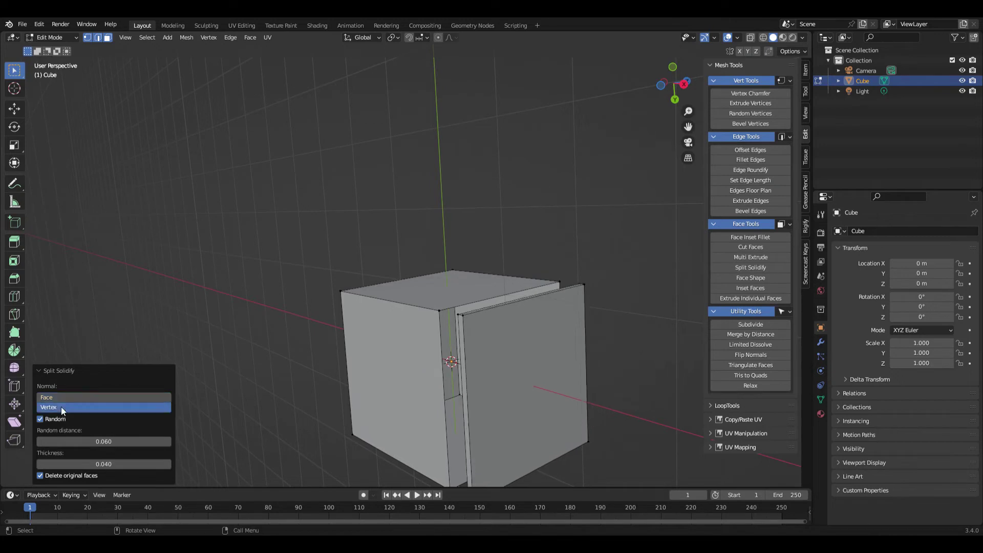
left_click(65, 396)
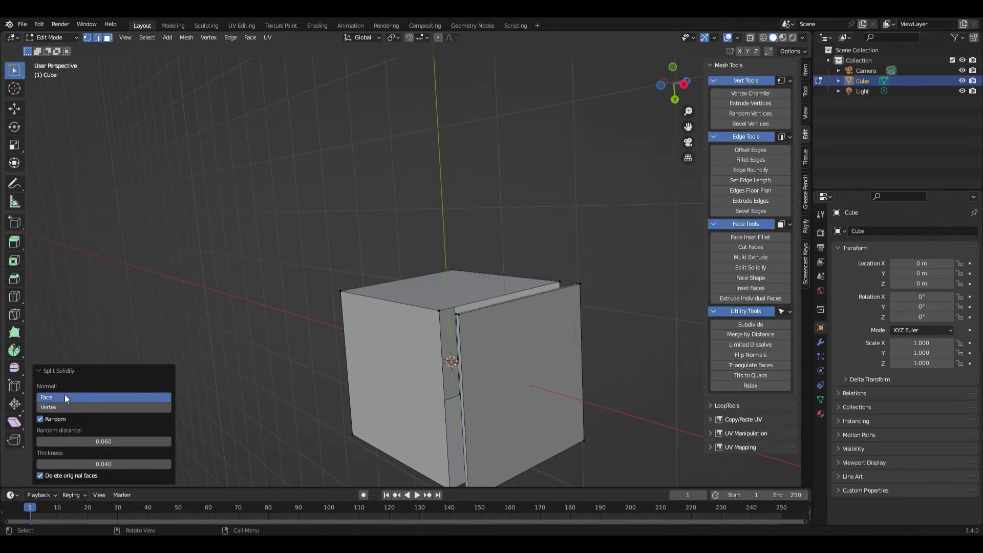
left_click(66, 406)
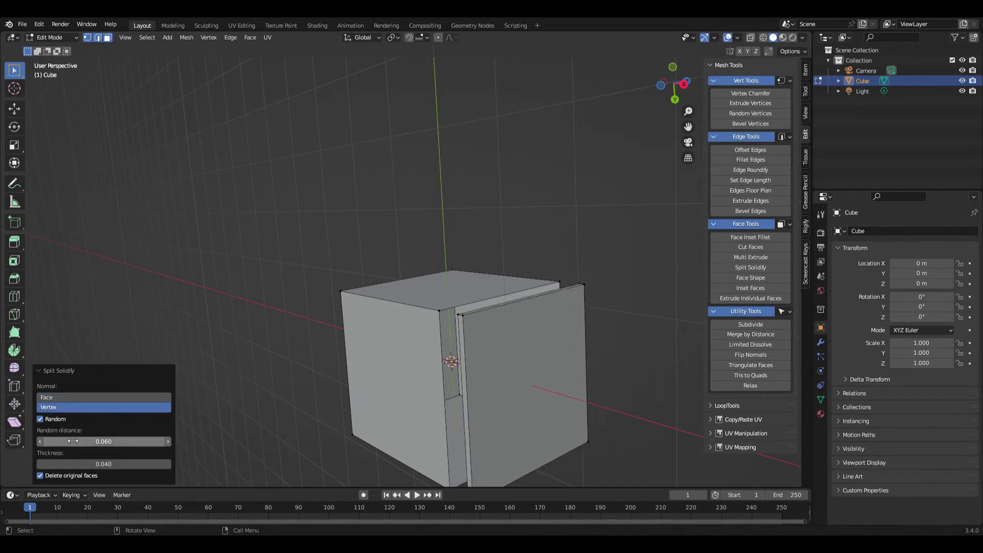
mouse_move(103, 442)
left_mouse_down()
mouse_move(134, 441)
mouse_move(114, 441)
left_mouse_up()
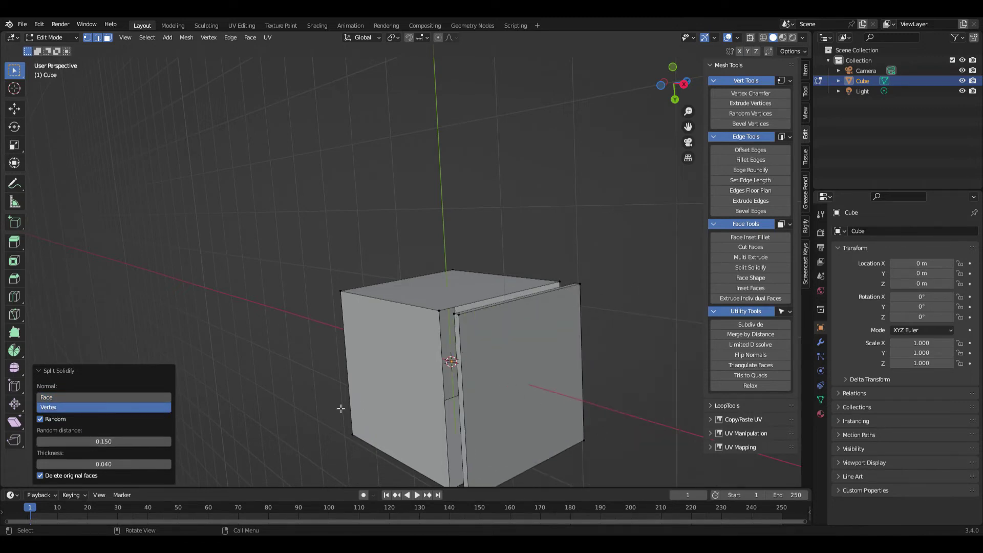
mouse_move(134, 462)
left_mouse_down()
mouse_move(171, 462)
mouse_move(129, 462)
left_mouse_up()
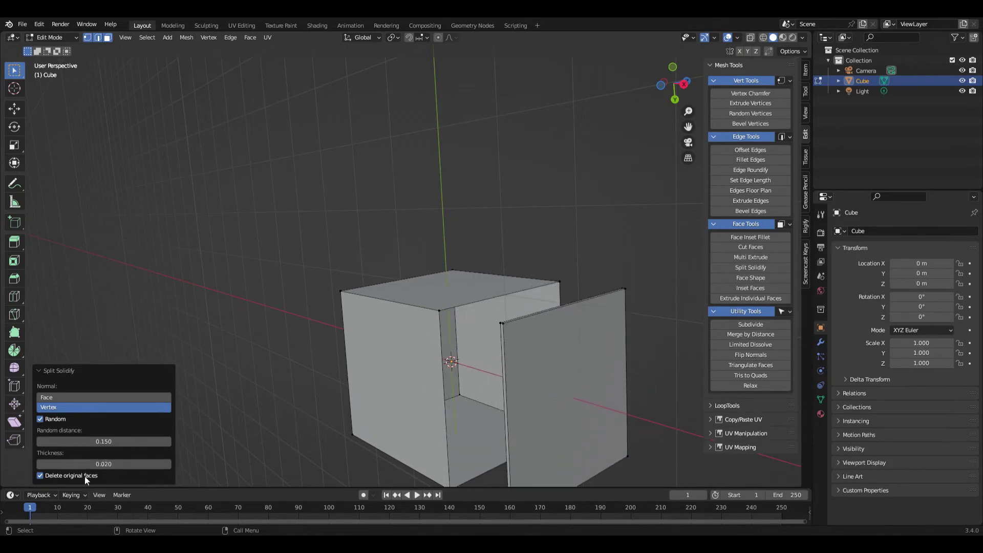
Keep the original face in place, then undo back to the plain cube
left_click(40, 475)
middle_click_drag(435, 328, 545, 353)
key("ctrl+z")
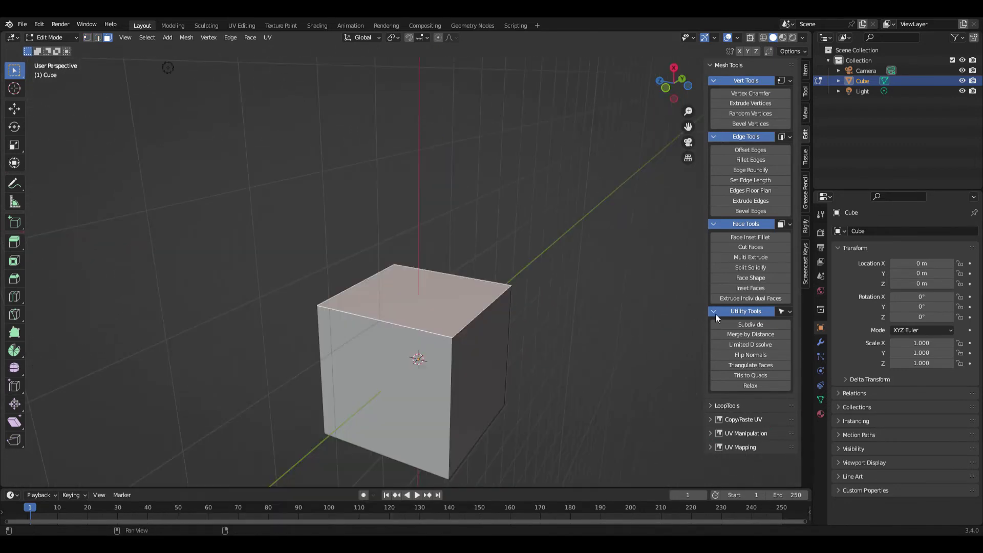
Run Face Shape on the cube's top face, trying the Bar and Boxed shapes
left_click(762, 278)
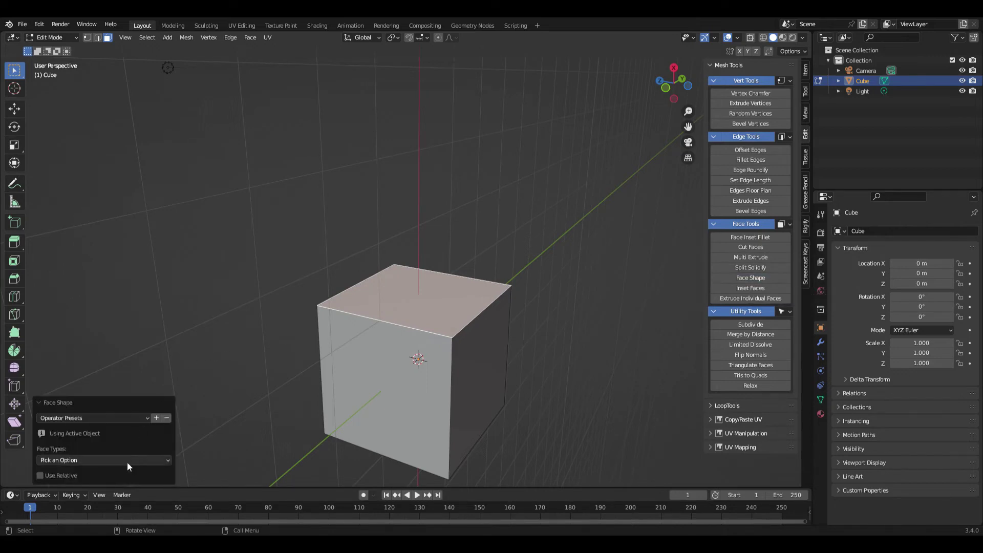
left_click(124, 460)
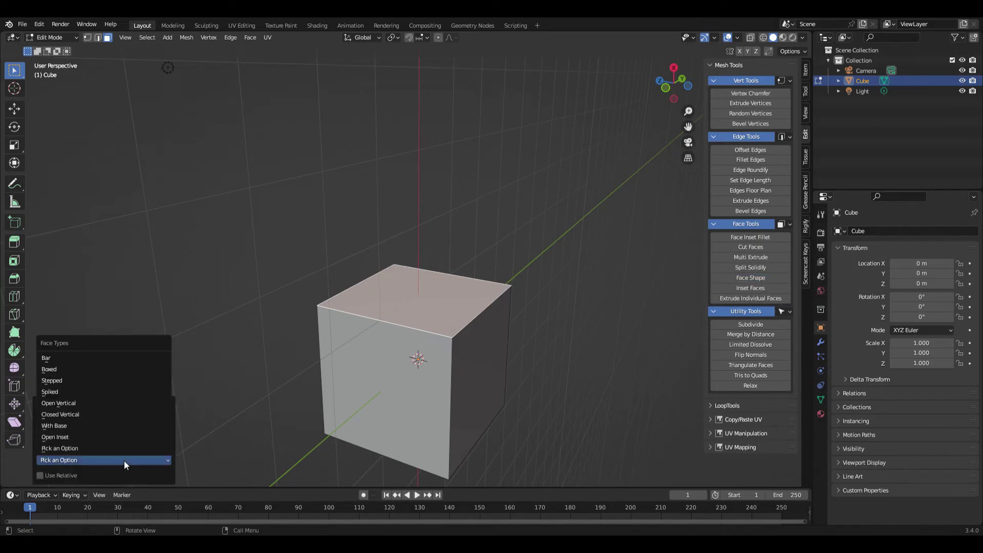
left_click(88, 360)
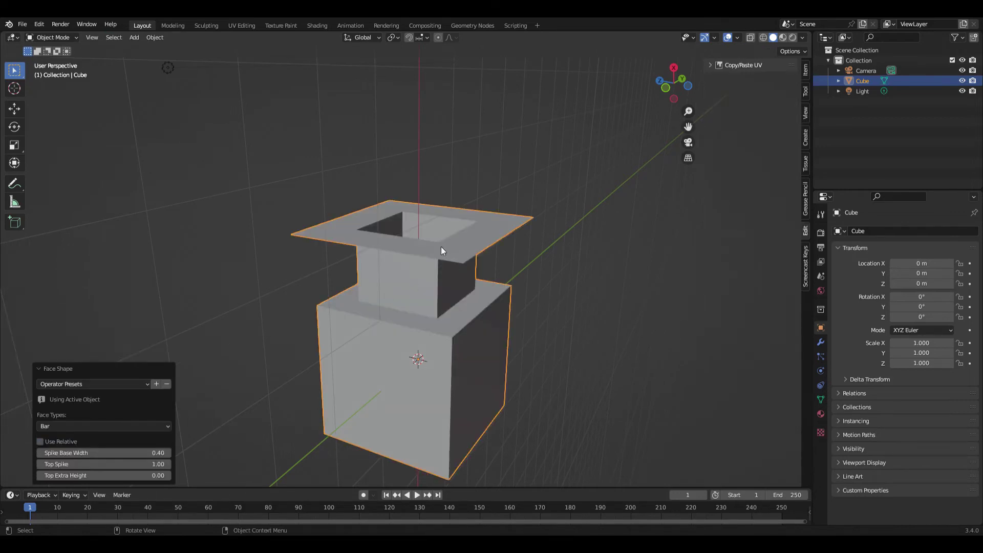
left_click(82, 426)
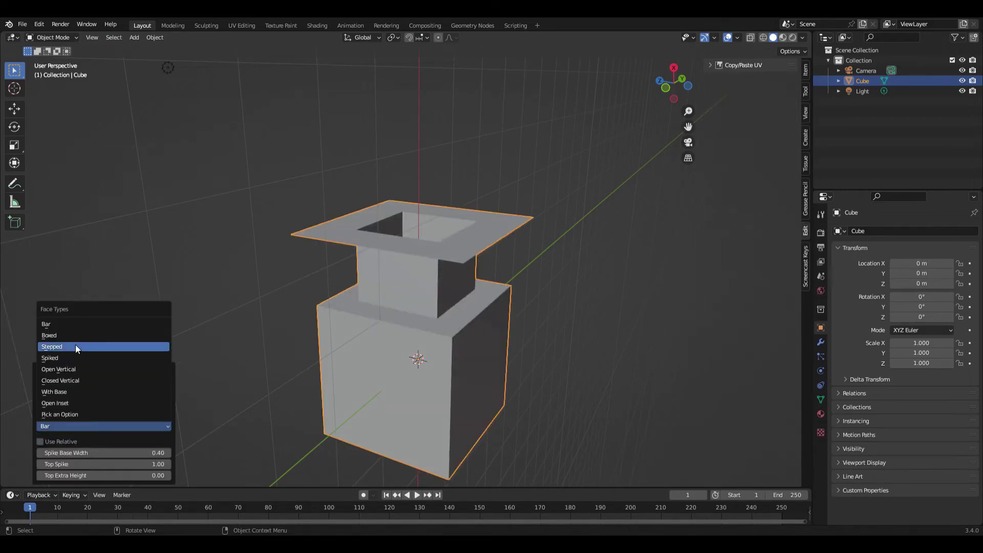
left_click(74, 339)
middle_click_drag(139, 369, 293, 299)
Switch to the Stepped shape and adjust its top step's height and width
left_click(105, 416)
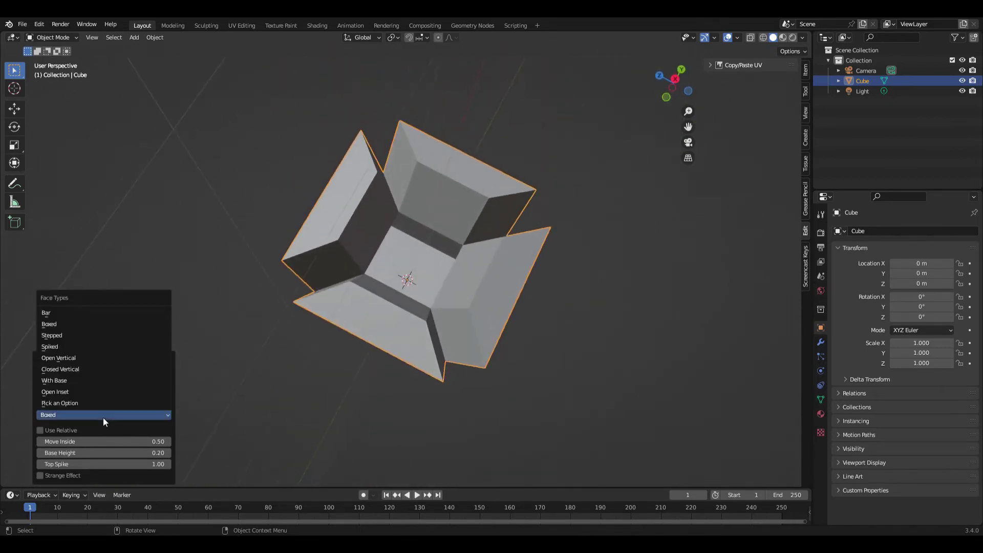
left_click(106, 337)
middle_click_drag(106, 337, 351, 336)
left_click_drag(102, 446, 603, 318)
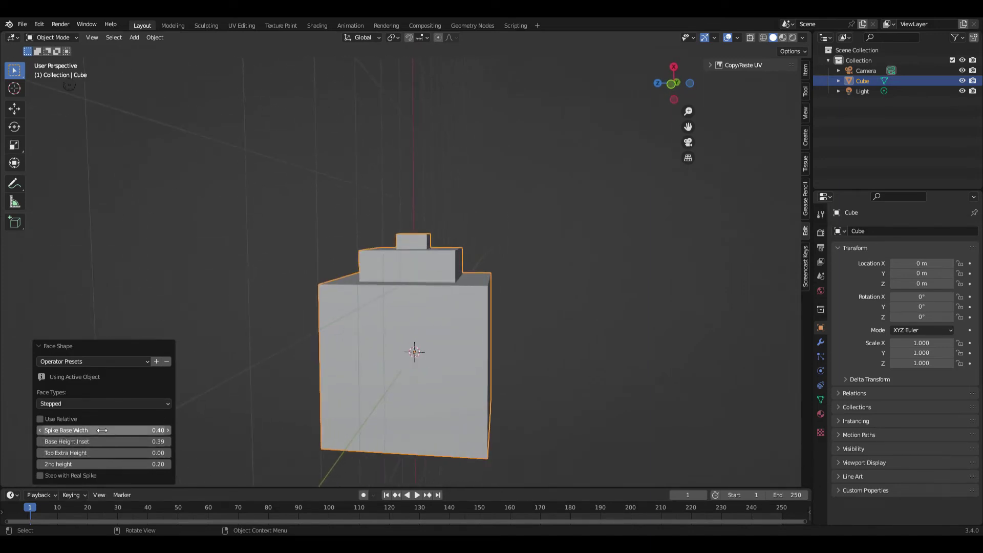
left_click_drag(97, 430, 593, 300)
right_click(592, 300)
left_click_drag(102, 453, 592, 325)
Turn the top into a Spiked point with base width 0.34 and top spike 1.00
left_click(94, 402)
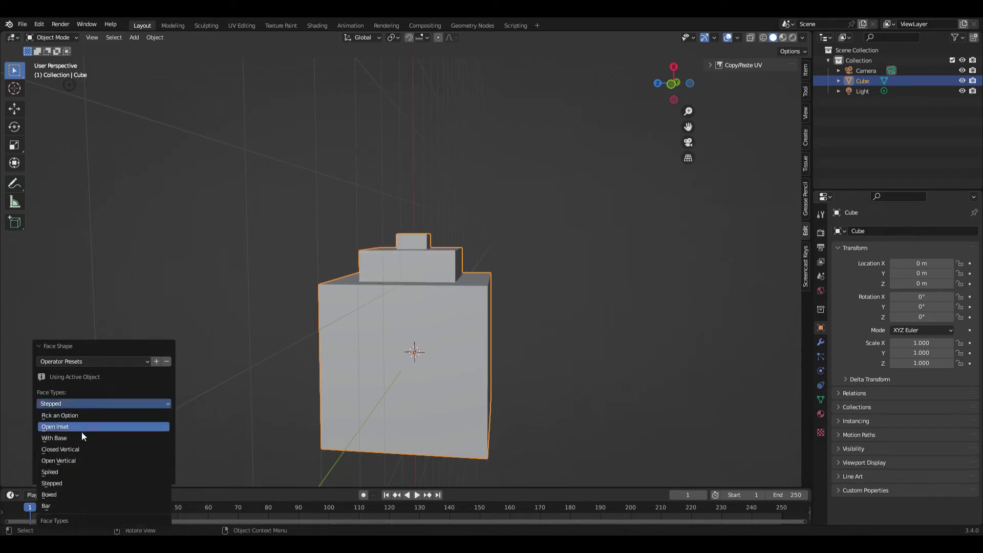
left_click(78, 475)
middle_click_drag(368, 348, 435, 238)
Adjust the spike's base width, set base height inset 0.66 and top spike 1.69
left_click_drag(103, 452, 588, 325)
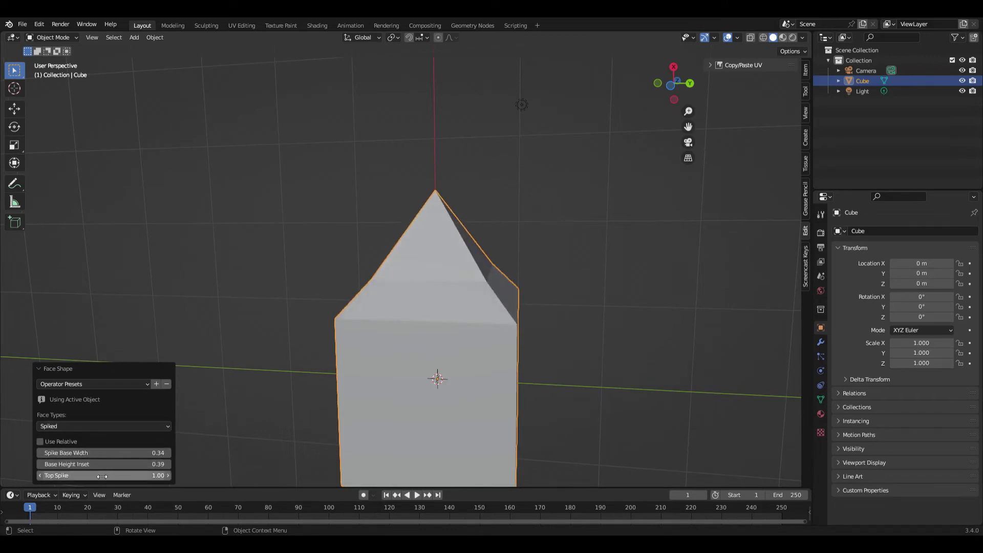
left_click_drag(100, 465, 600, 335)
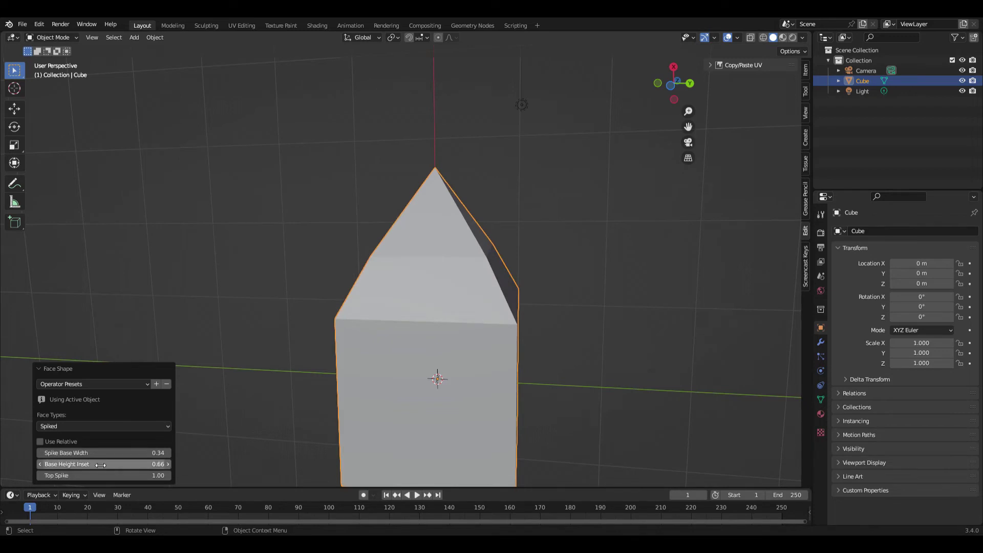
left_click_drag(96, 476, 601, 222)
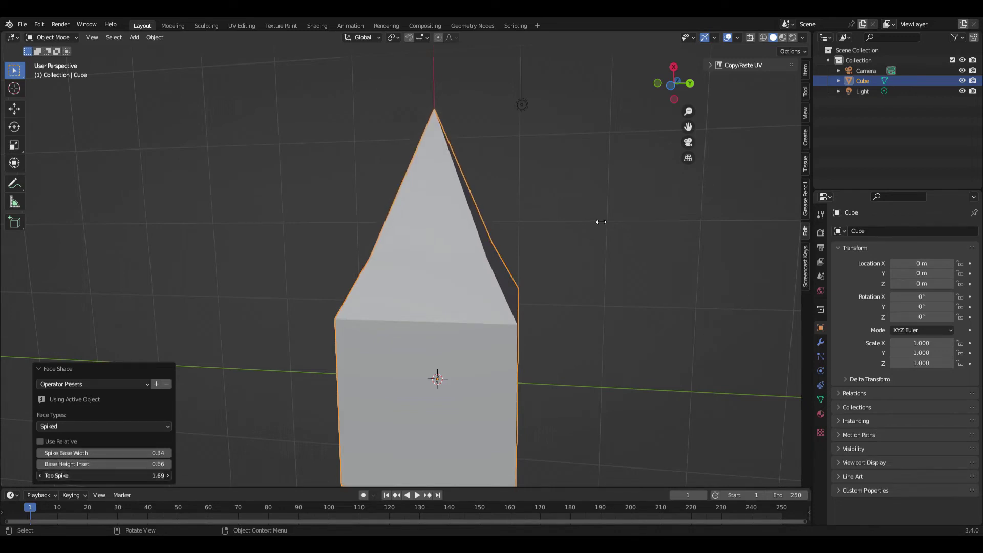
Cycle the face shape through Open Vertical, Closed Vertical and With Base
left_click(87, 428)
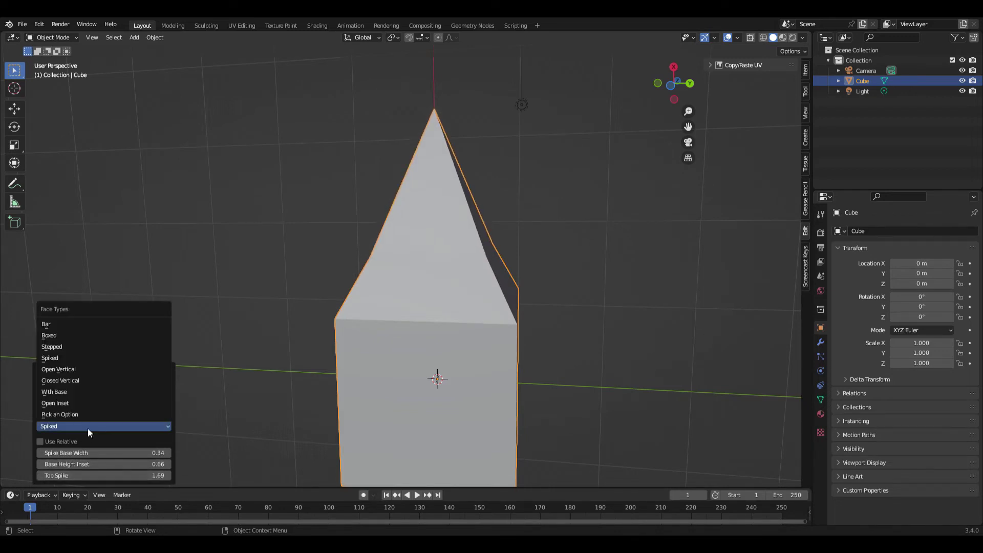
left_click(102, 368)
middle_click_drag(128, 373, 289, 358)
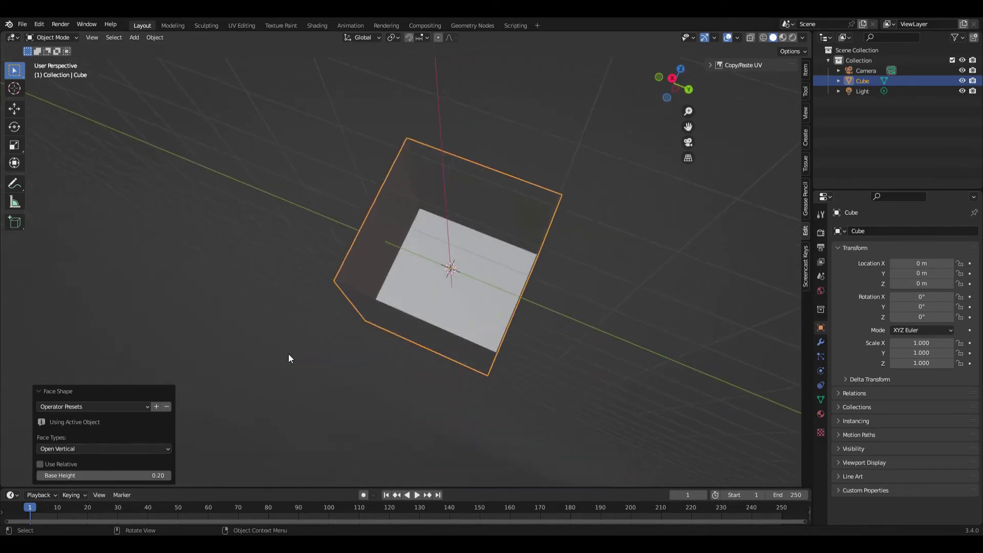
left_click(72, 449)
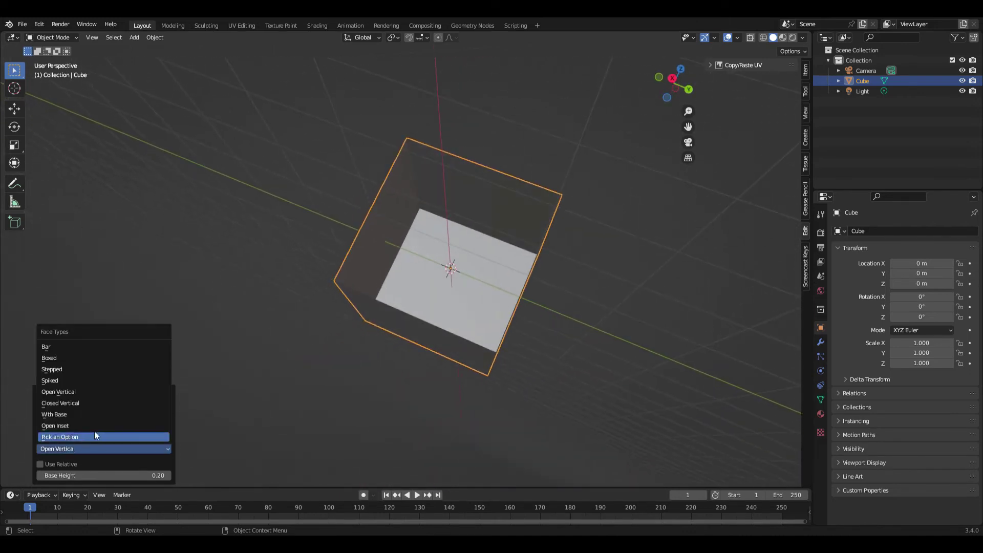
left_click(103, 404)
middle_click_drag(133, 379, 279, 334)
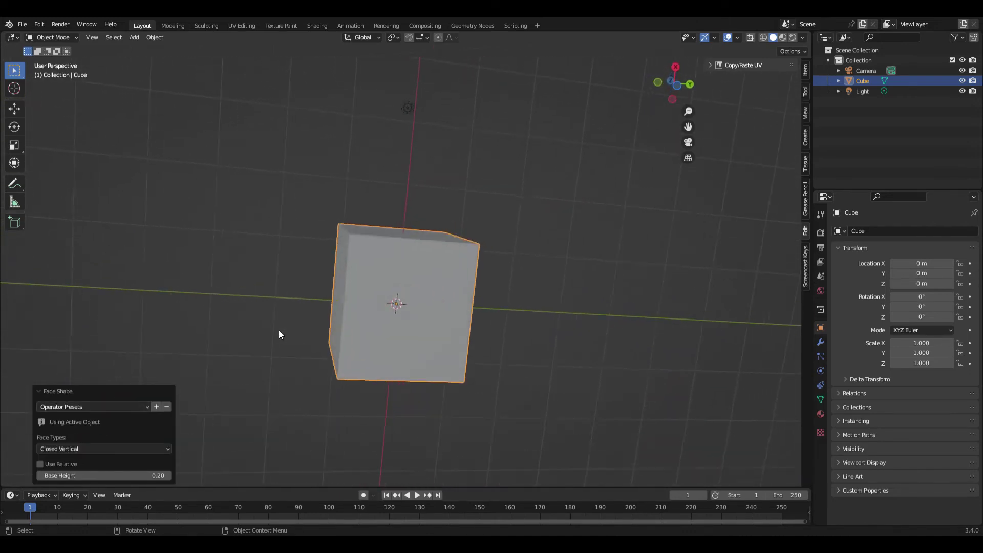
left_click(141, 450)
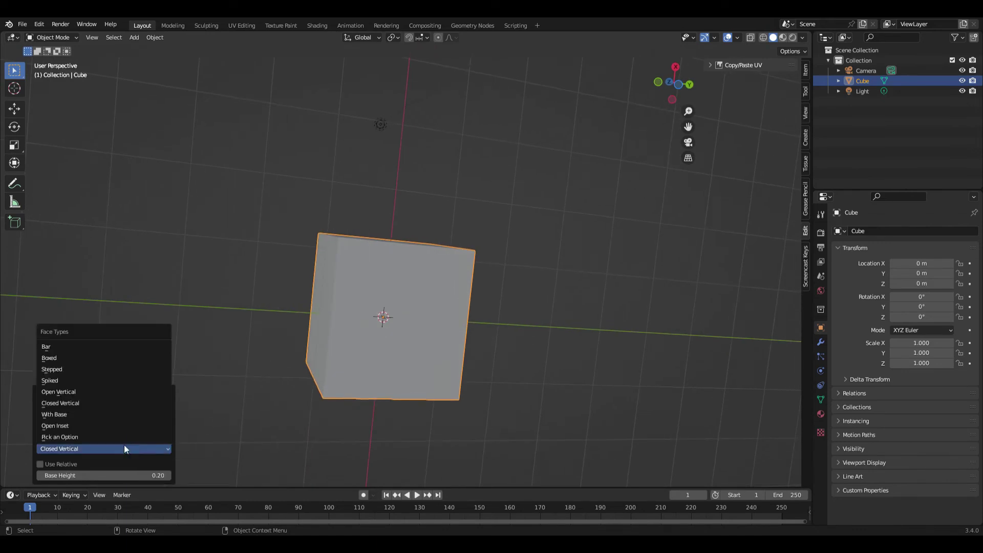
left_click(82, 414)
middle_click_drag(425, 307, 428, 287)
Switch to Open Inset, keep Move Inside at 0.50, and give it a negative base height
left_click(127, 414)
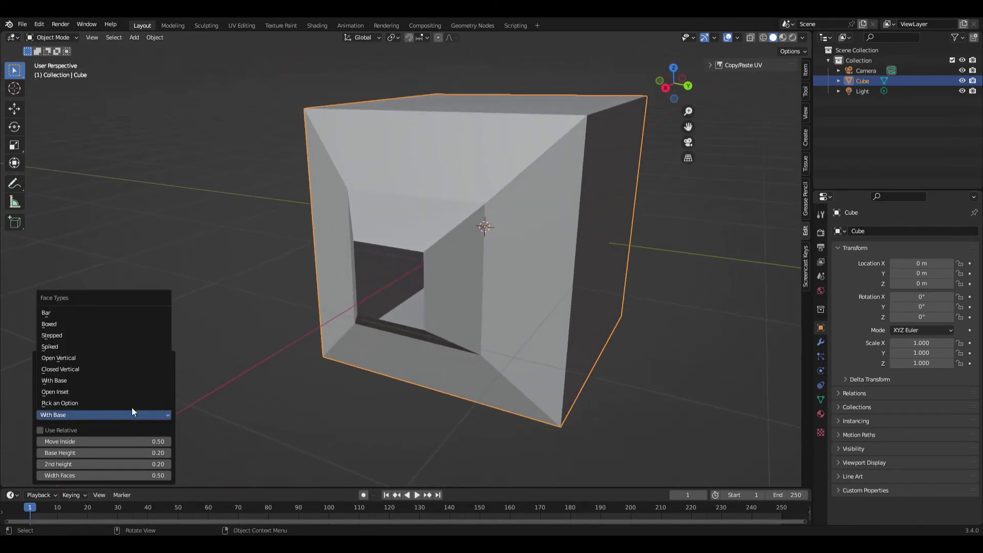
left_click(127, 392)
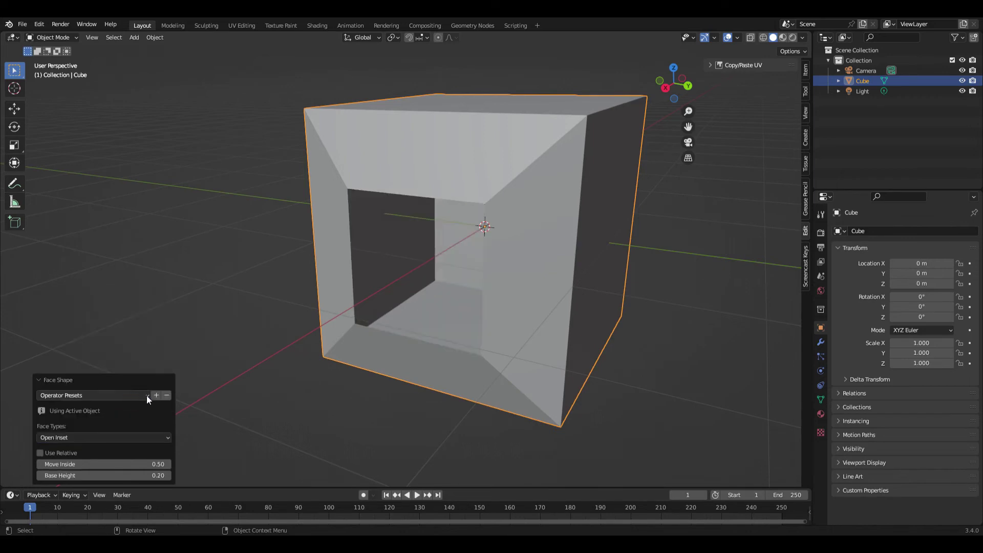
middle_click_drag(146, 396, 124, 432)
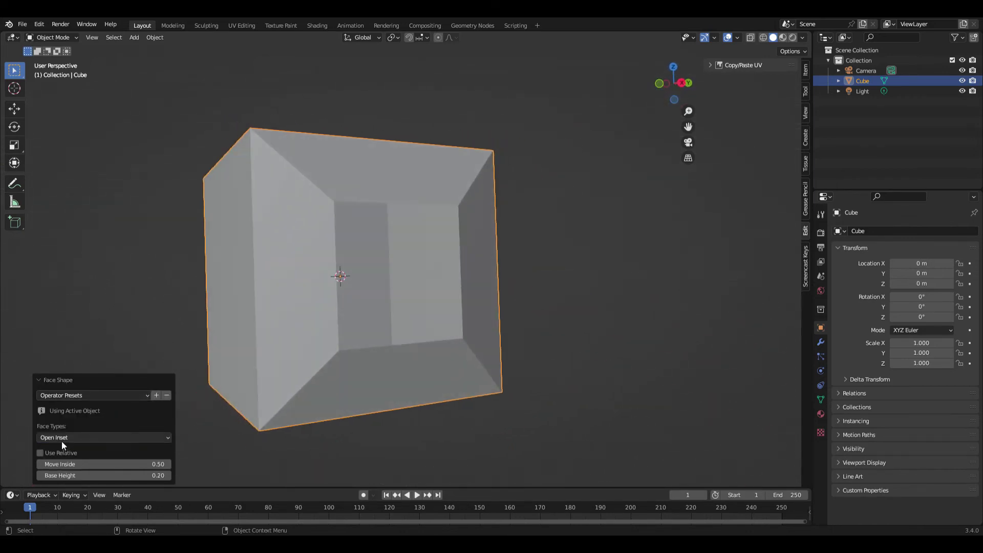
left_click_drag(78, 464, 584, 338)
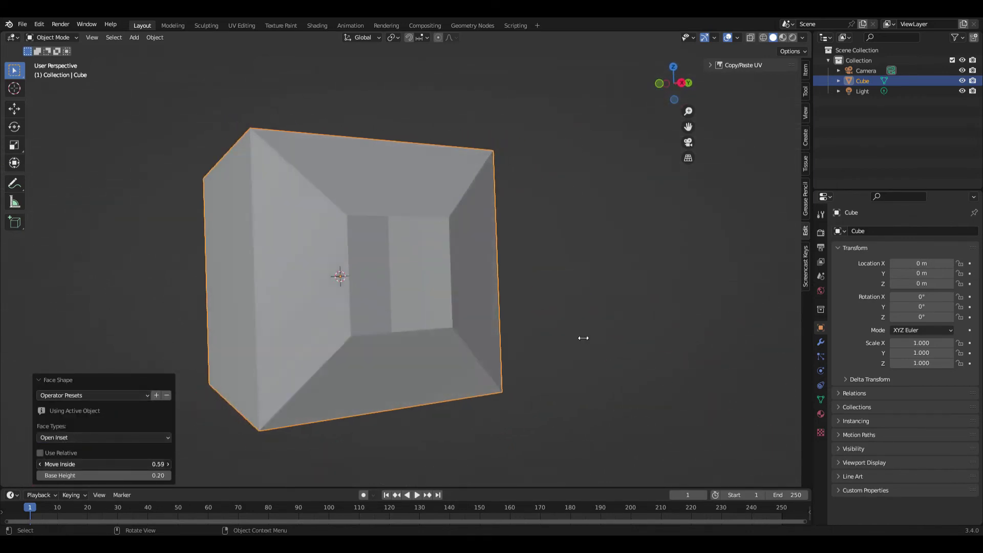
key("Escape")
left_click_drag(78, 475, 566, 216)
Set the face type to 'Pick an Option', leaving the cube plain
left_click(83, 437)
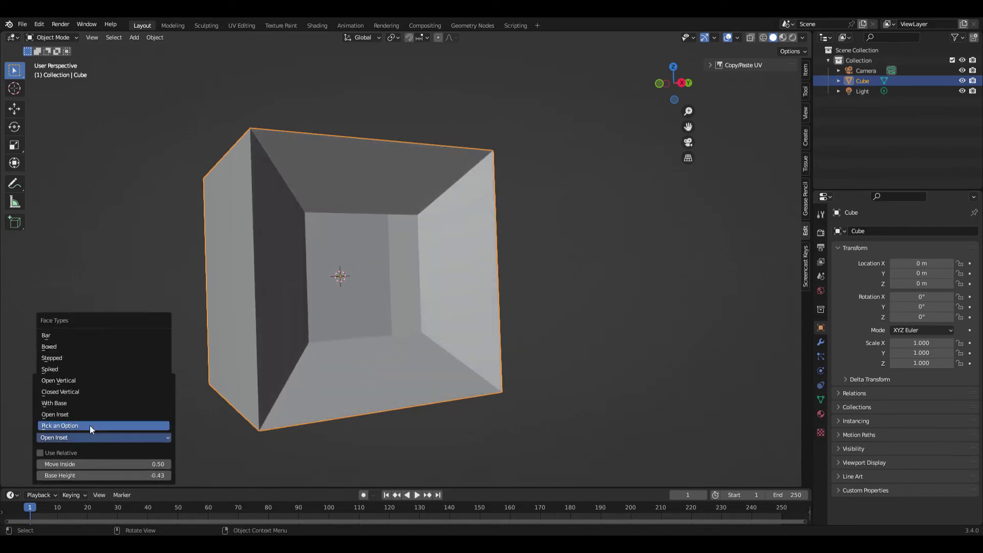
left_click(90, 425)
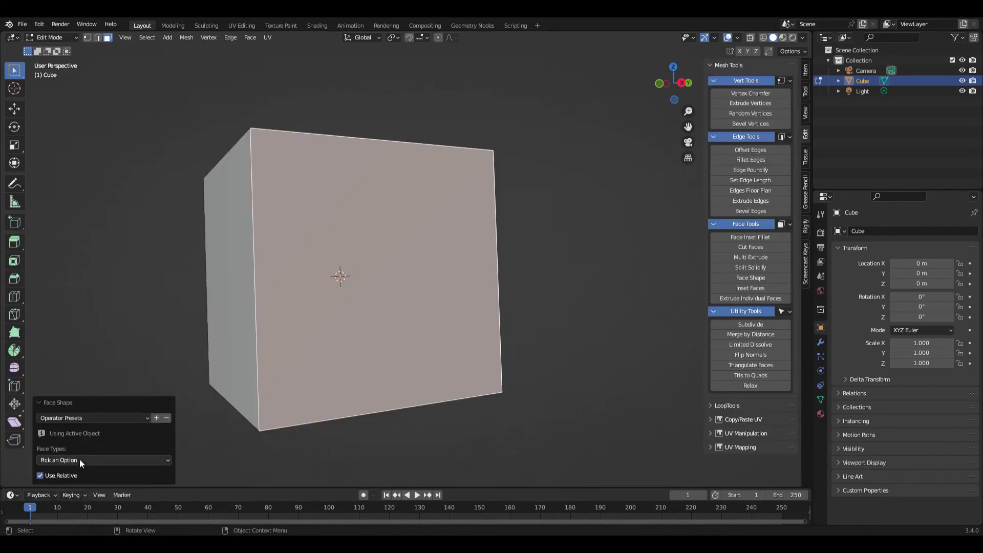
middle_click_drag(527, 366, 537, 318)
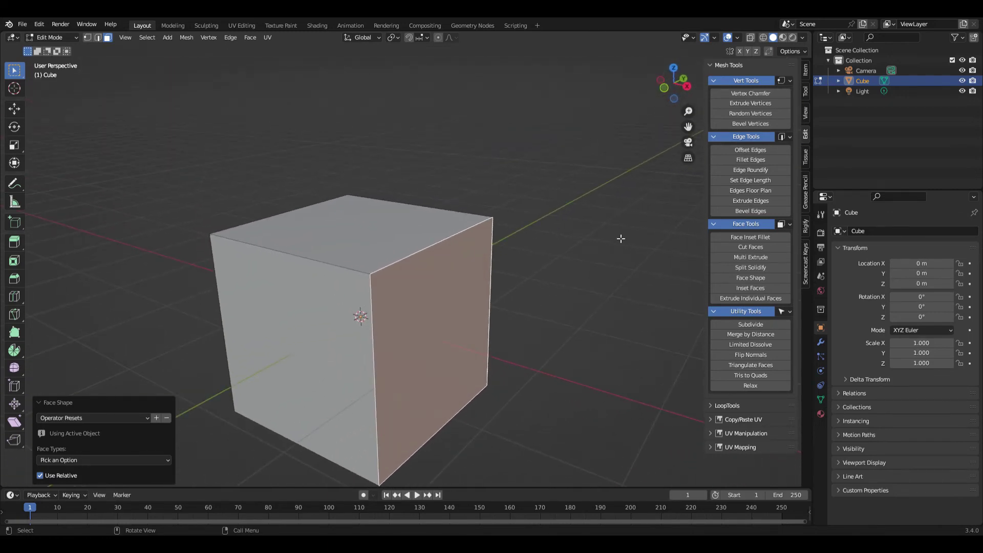
Reselect the right side face and try an Inset Faces, cancelling it
left_click(598, 282)
key("ctrl+z")
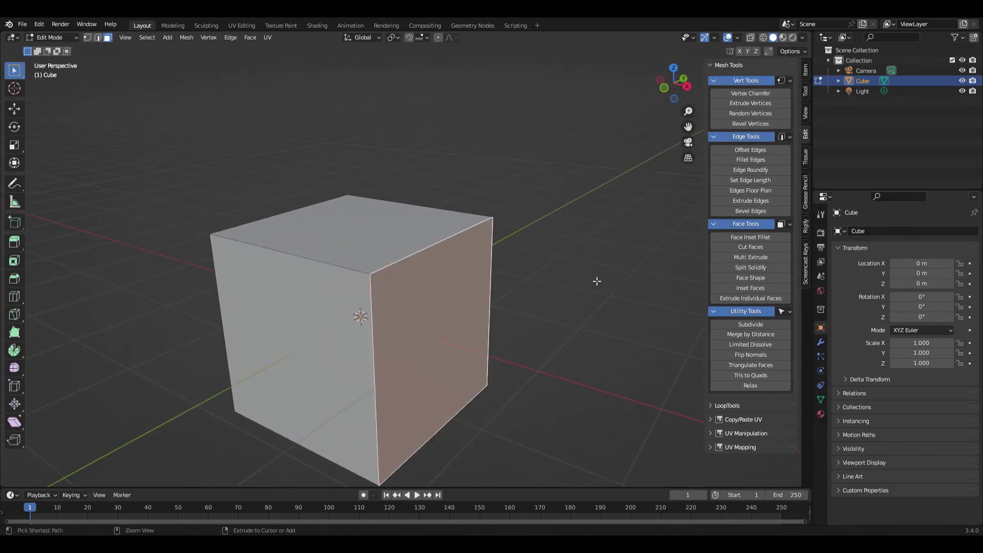
left_click(759, 288)
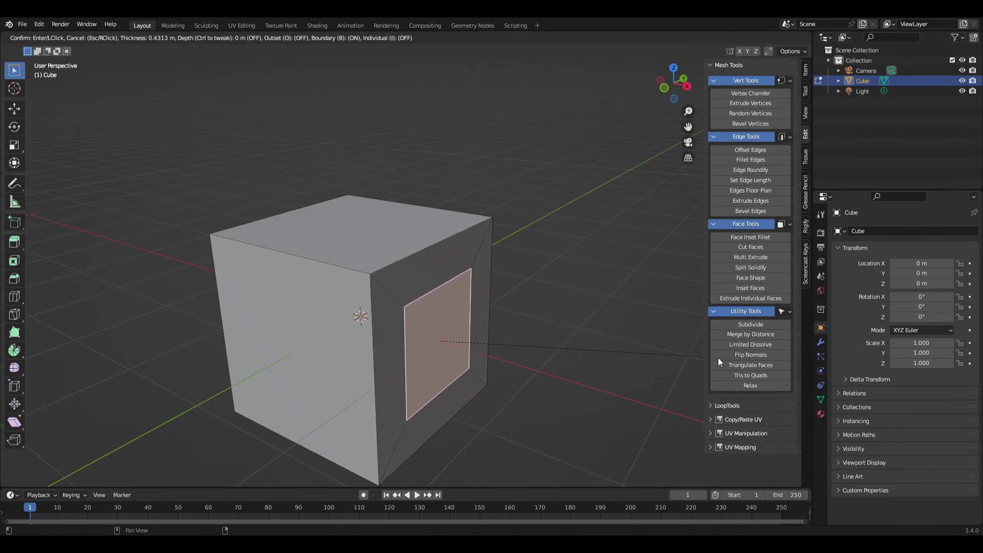
key("Escape")
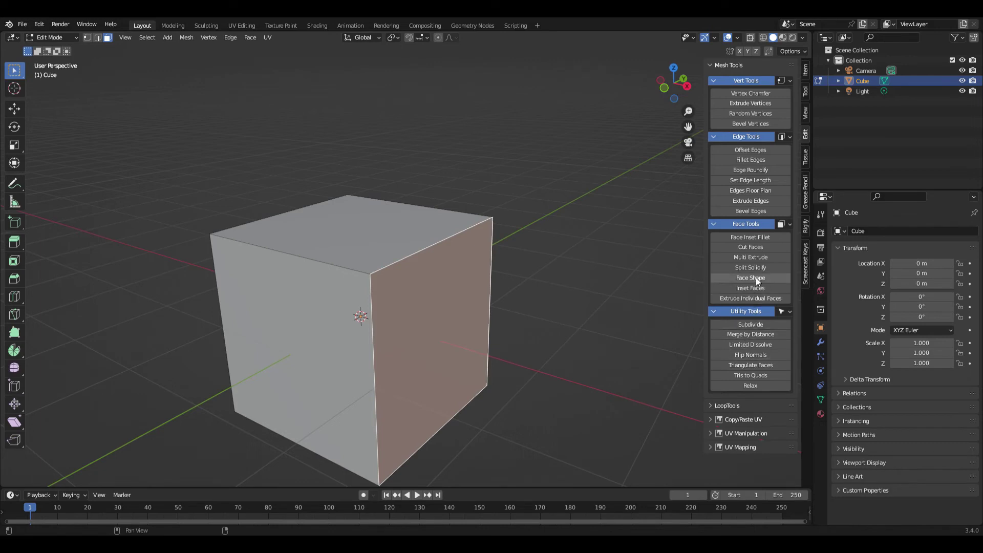
Cancel an Extrude Individual Faces on it, then select all and subdivide once
left_click(759, 299)
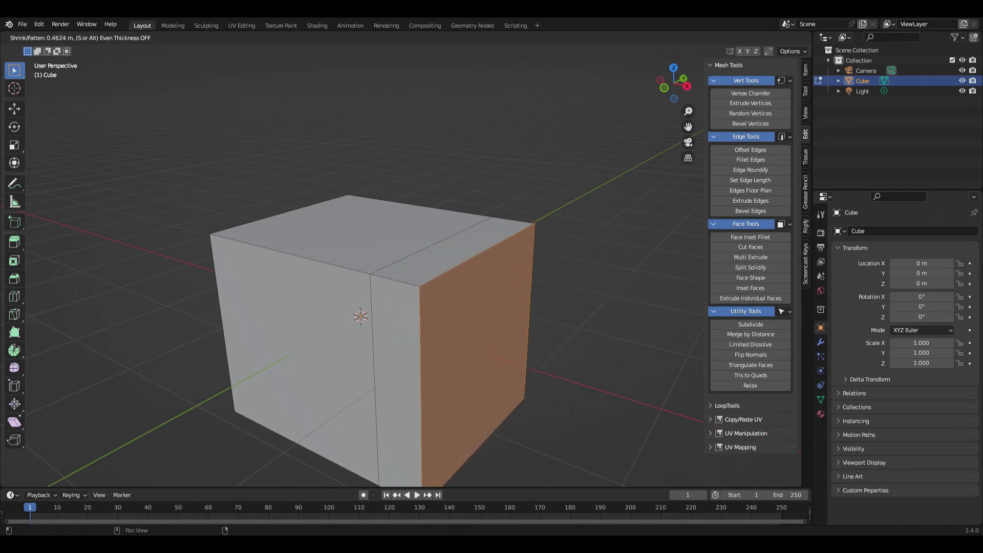
key("Escape")
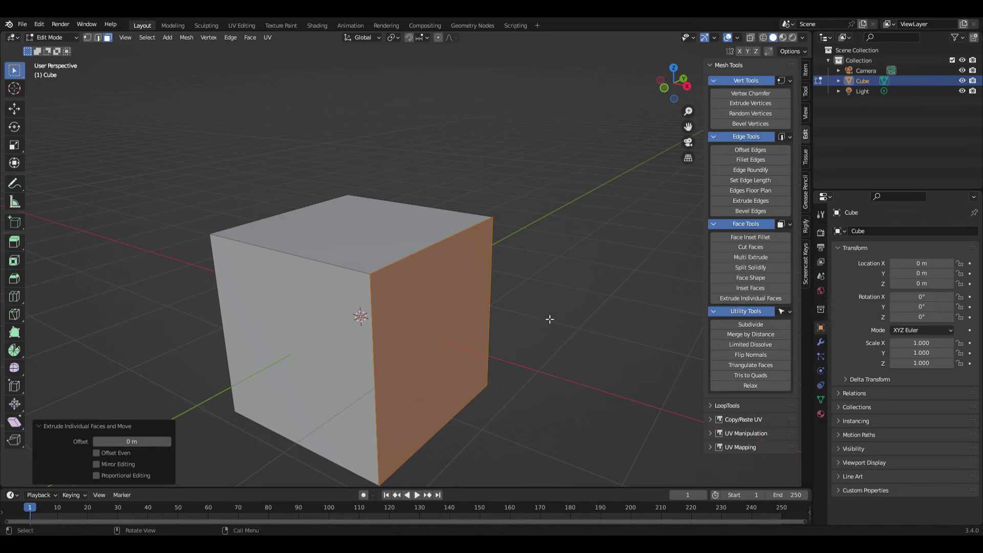
key("a")
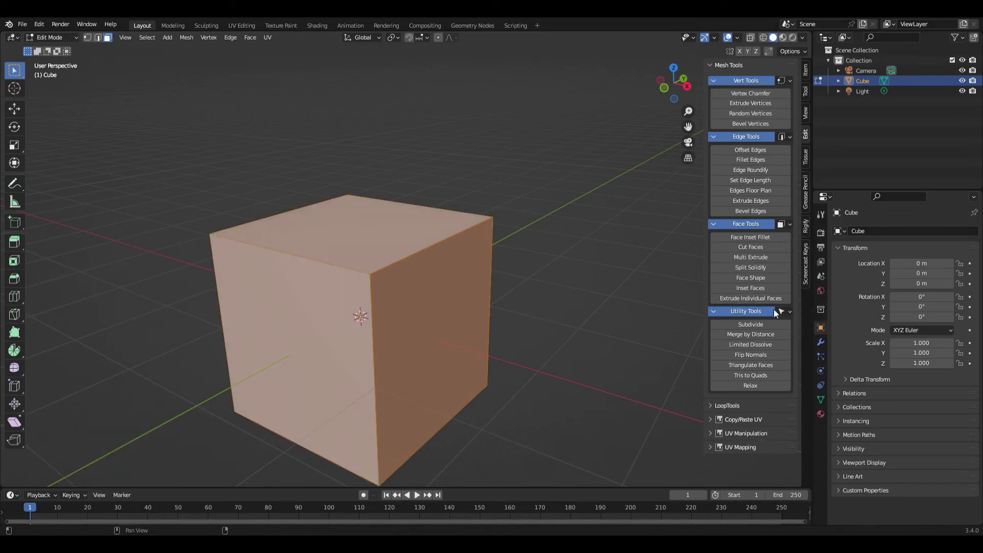
left_click(753, 324)
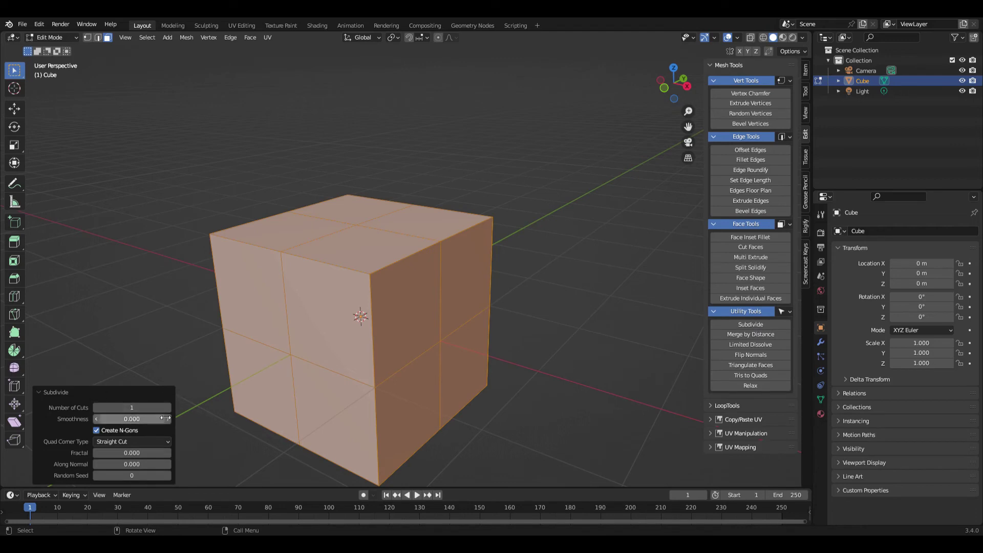
Set the quad corner type to Fan, then undo and redo to restore the full selection
left_click(129, 440)
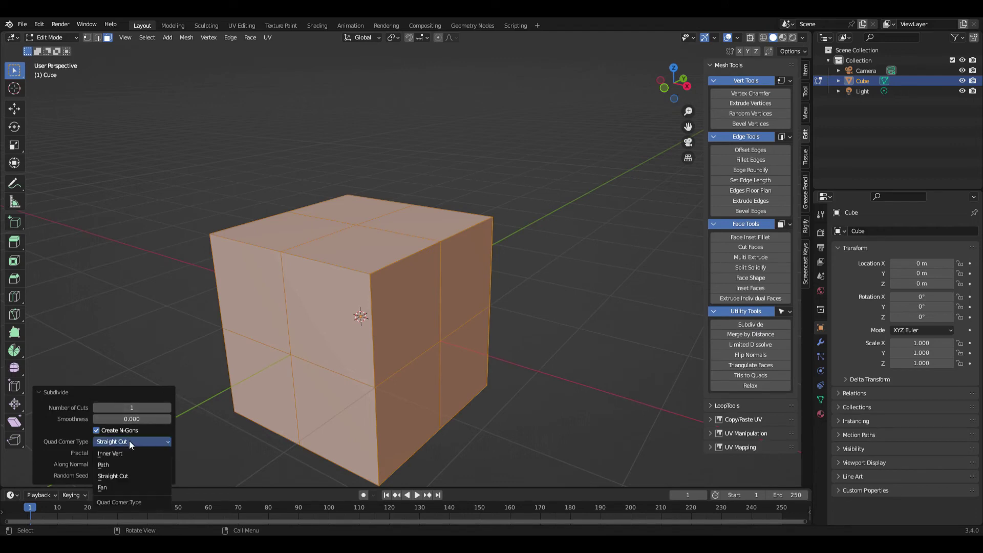
left_click(128, 486)
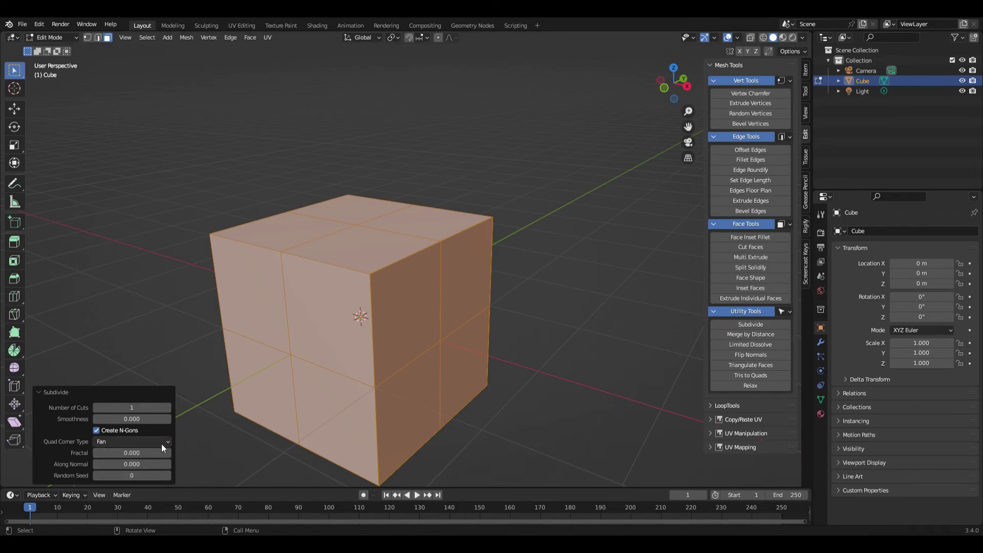
key("ctrl+z")
key("ctrl+z")
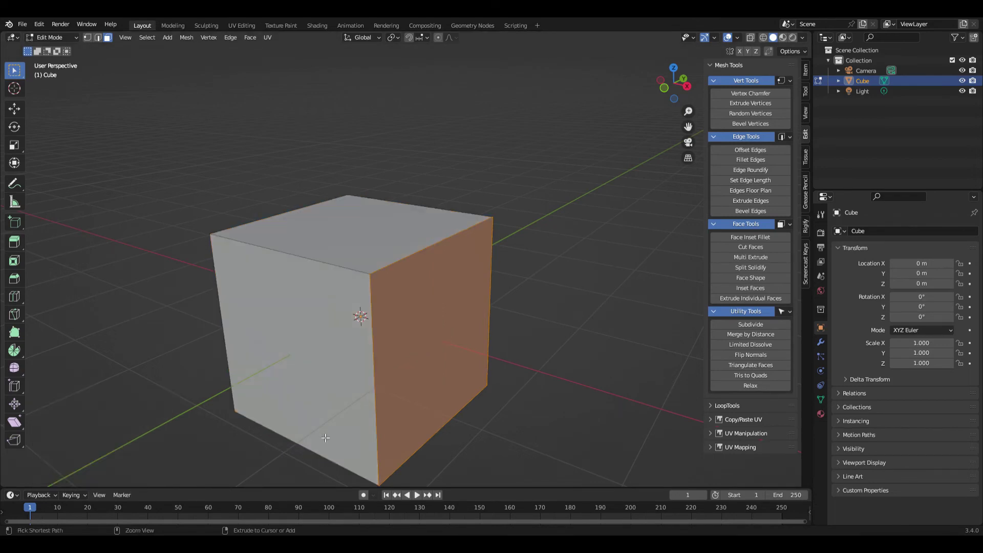
key("ctrl+shift+z")
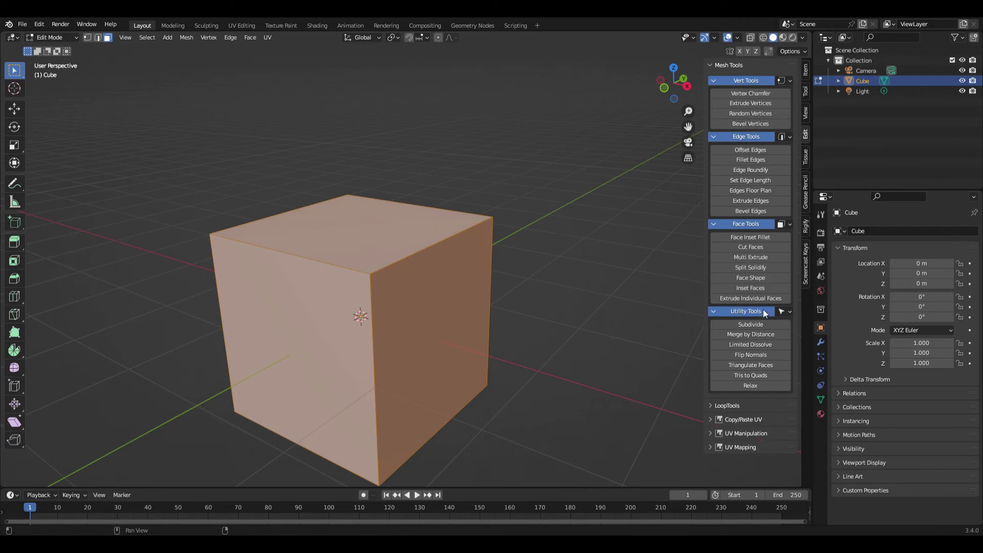
Subdivide the cube again, trying the Inner Vert then Path quad corner types
left_click(766, 323)
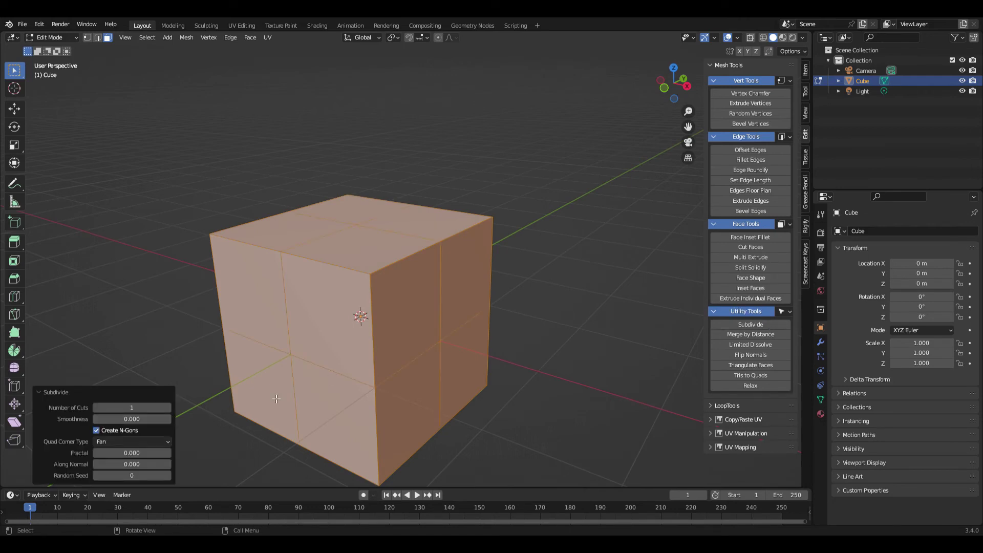
left_click(130, 442)
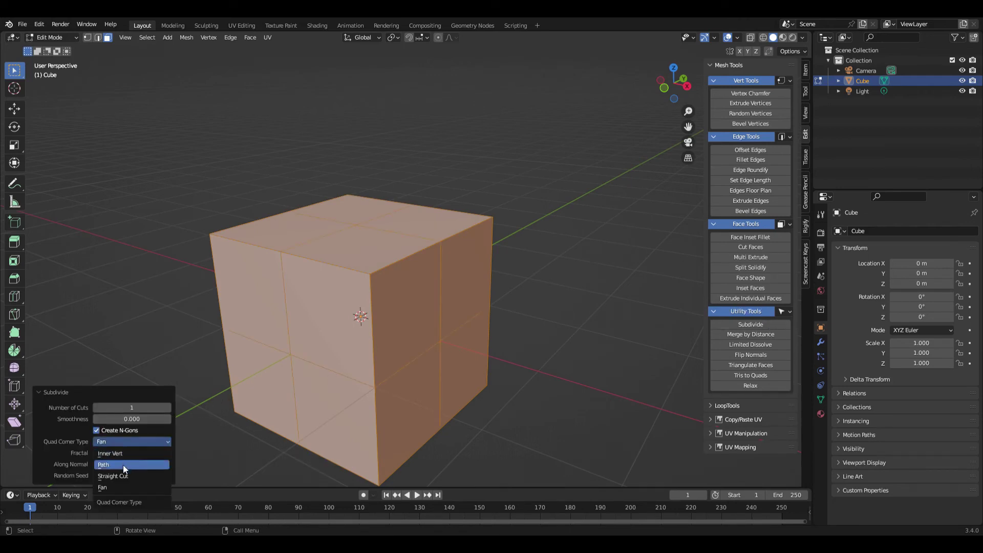
left_click(123, 455)
scroll(420, 312, "down", 2)
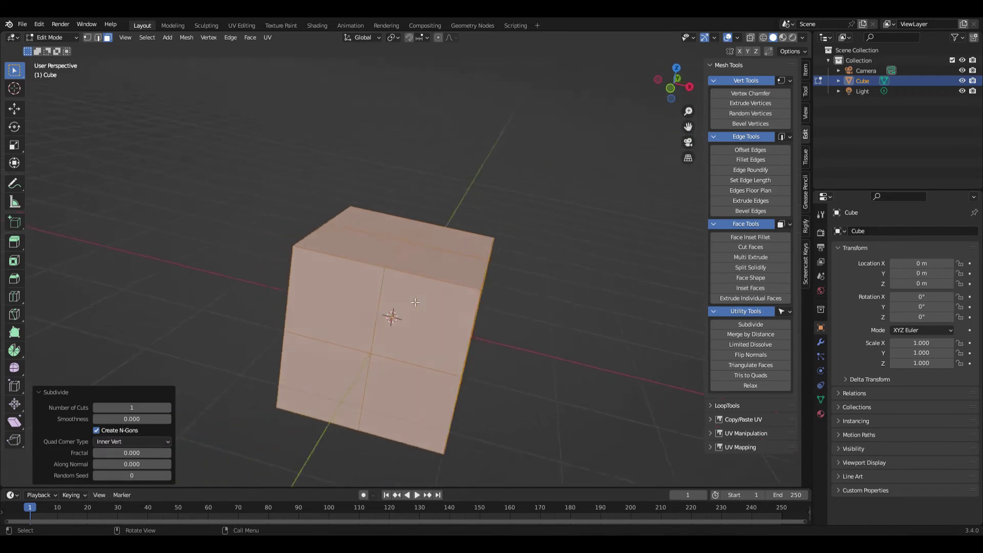
middle_click_drag(395, 314, 337, 353)
left_click(132, 441)
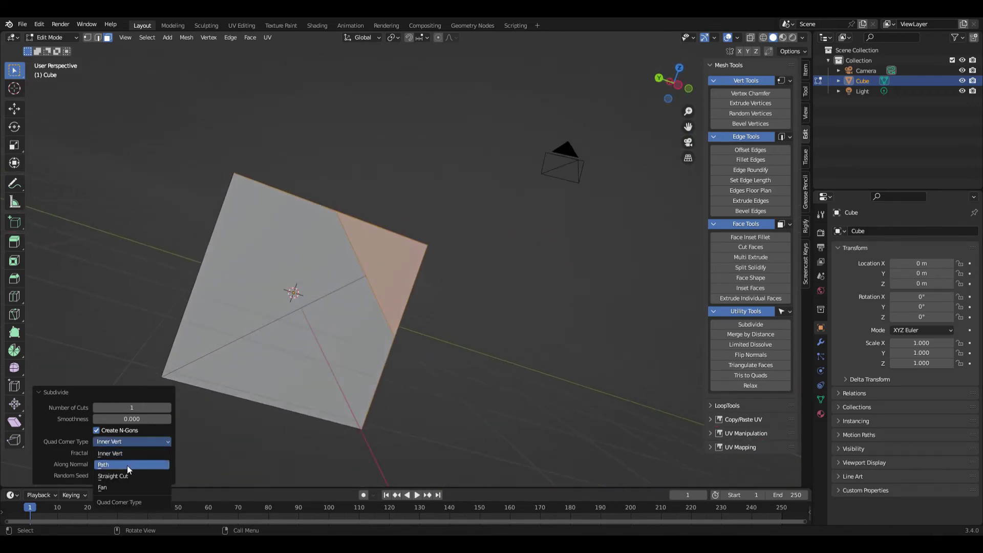
left_click(128, 465)
middle_click_drag(245, 373, 353, 328)
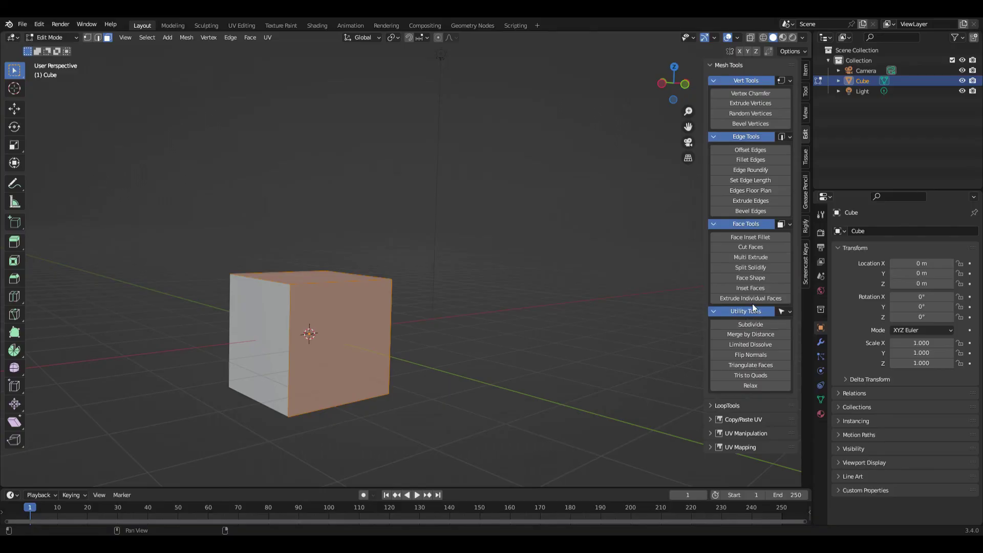
middle_click_drag(751, 303, 656, 325)
Merge by Distance at 0.0001 m, removing 3 vertices, then deselect the cube
scroll(654, 325, "up", 3)
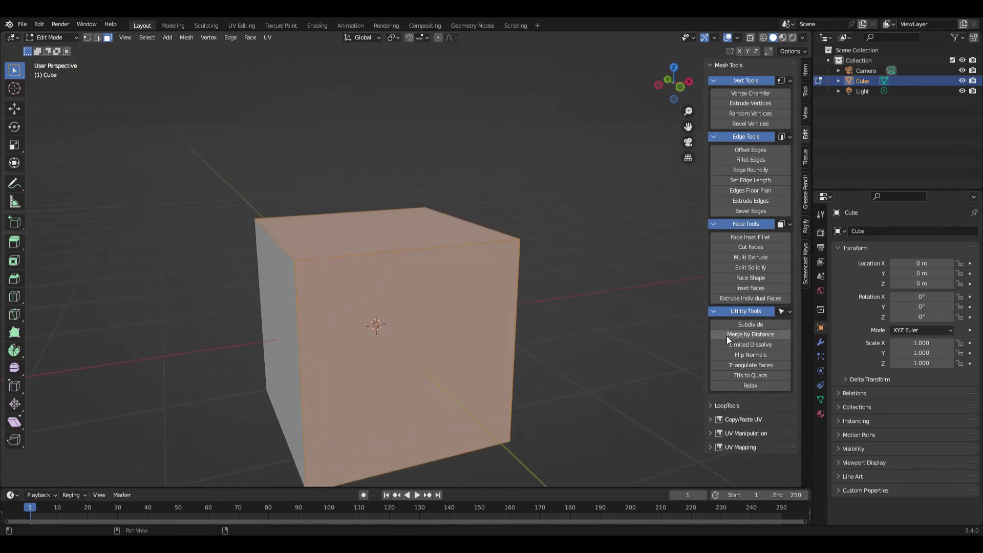
left_click(761, 335)
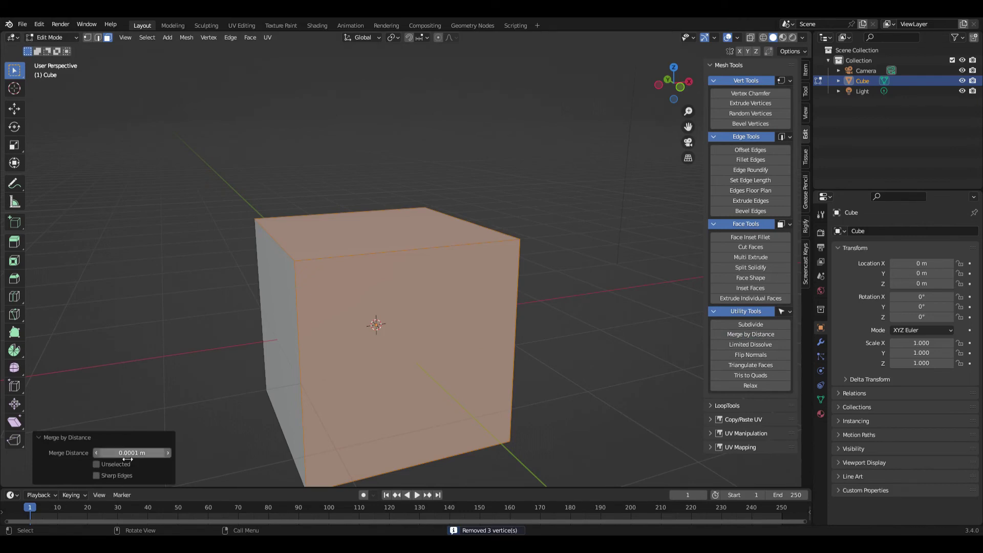
left_click(683, 373)
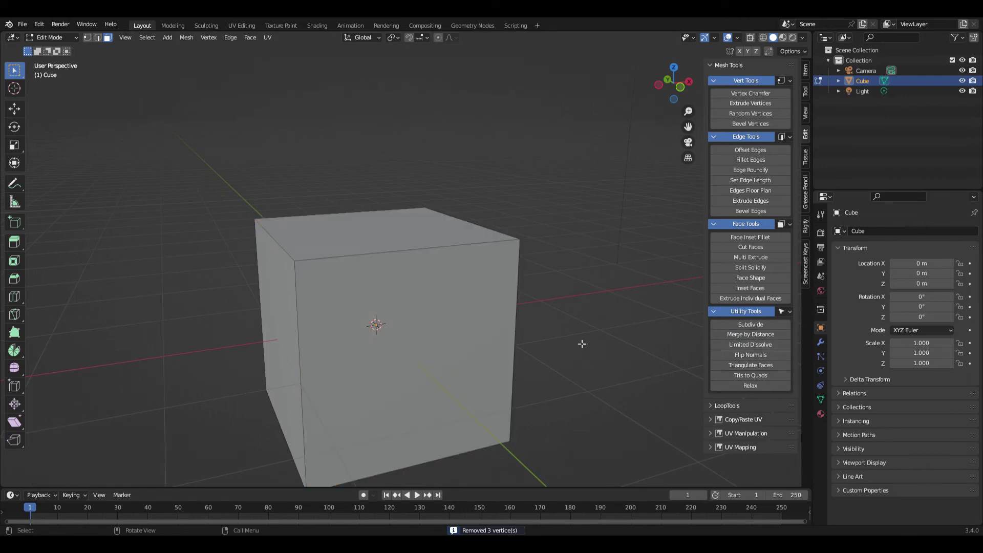
scroll(293, 245, "down", 4)
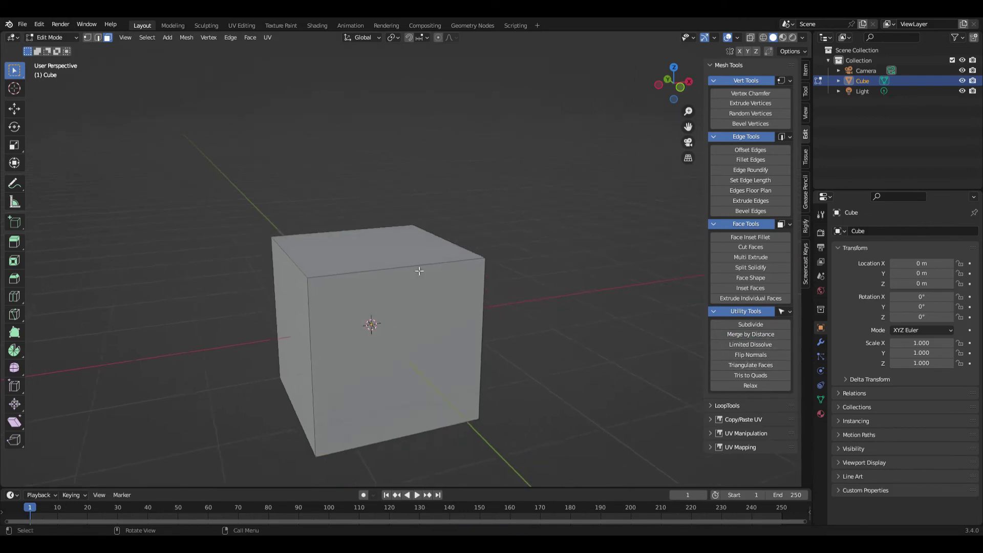
middle_click_drag(307, 256, 681, 358)
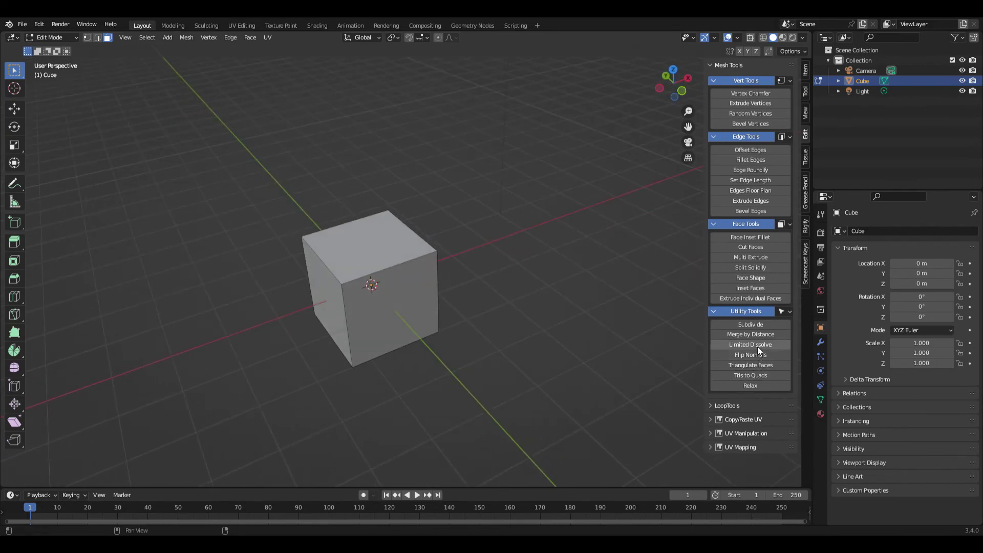
middle_click_drag(757, 346, 745, 358)
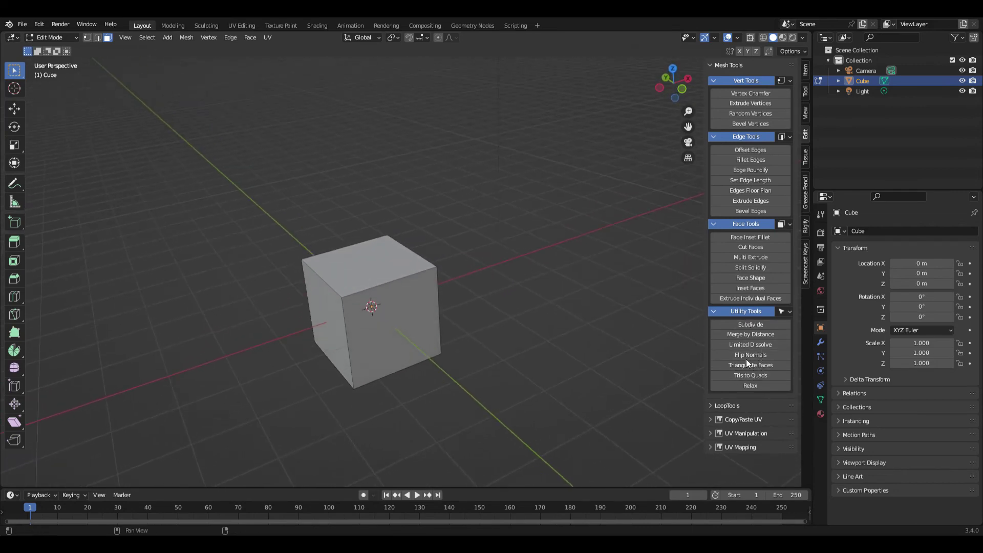
Select the whole cube and multi-extrude its faces into curved horns
left_click(753, 256)
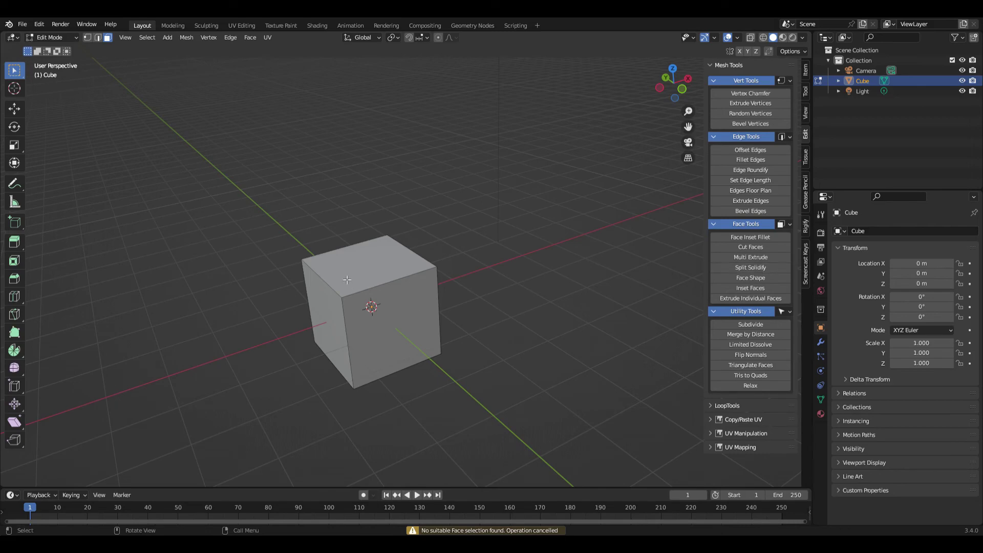
key("a")
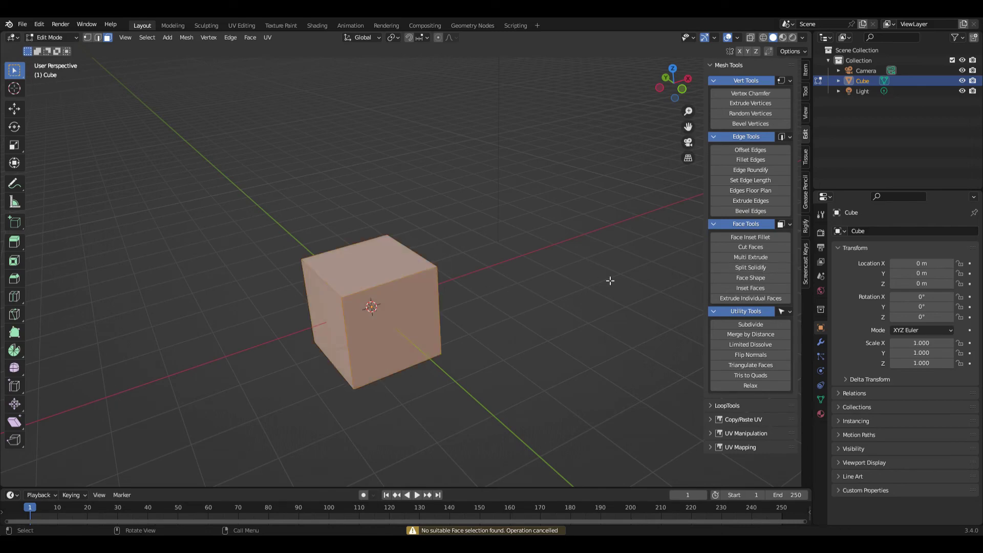
left_click(757, 257)
middle_click_drag(405, 302, 425, 307)
scroll(424, 308, "up", 2)
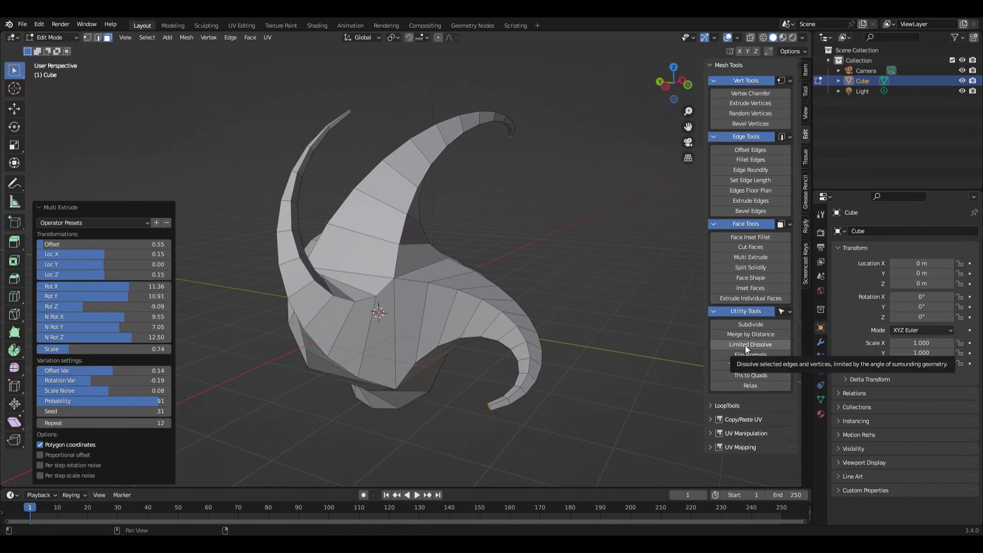
Run Limited Dissolve, adjusting max angle and trying Sharp and All Boundaries delimits
left_click(745, 345)
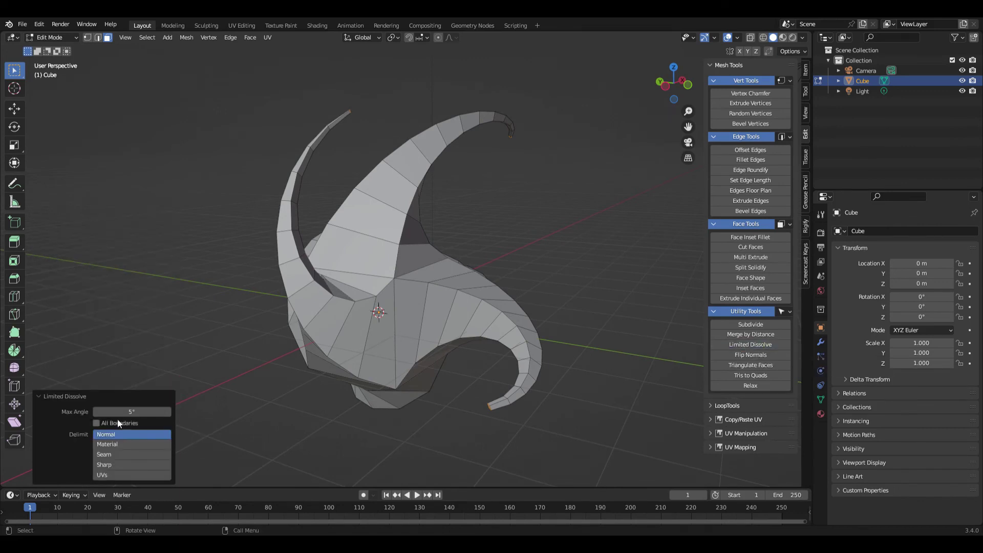
mouse_move(120, 411)
left_mouse_down()
mouse_move(184, 411)
mouse_move(113, 409)
left_mouse_up()
left_click(123, 464)
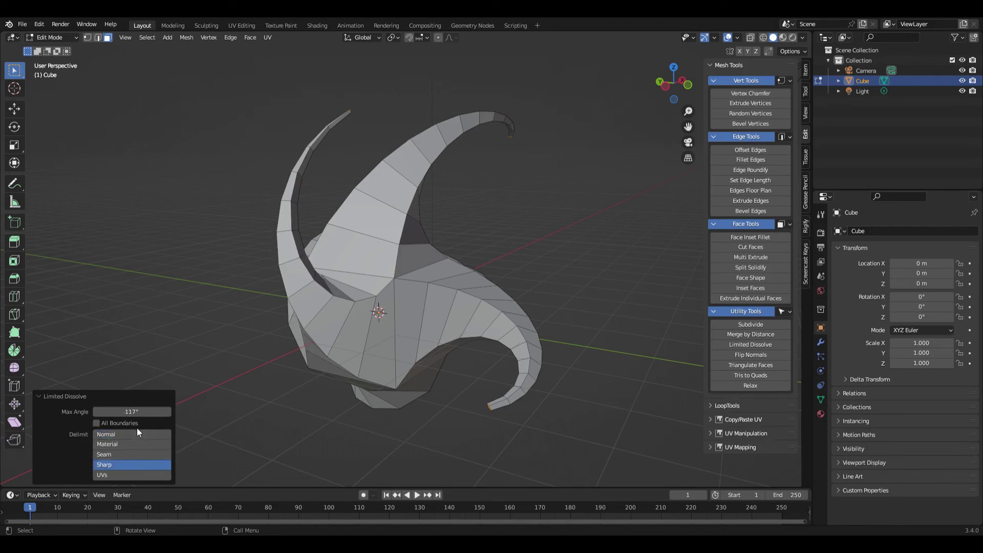
left_click(136, 425)
left_click(147, 422)
Rerun Limited Dissolve on the whole mesh with a 0.6° max angle and Normal delimit
key("a")
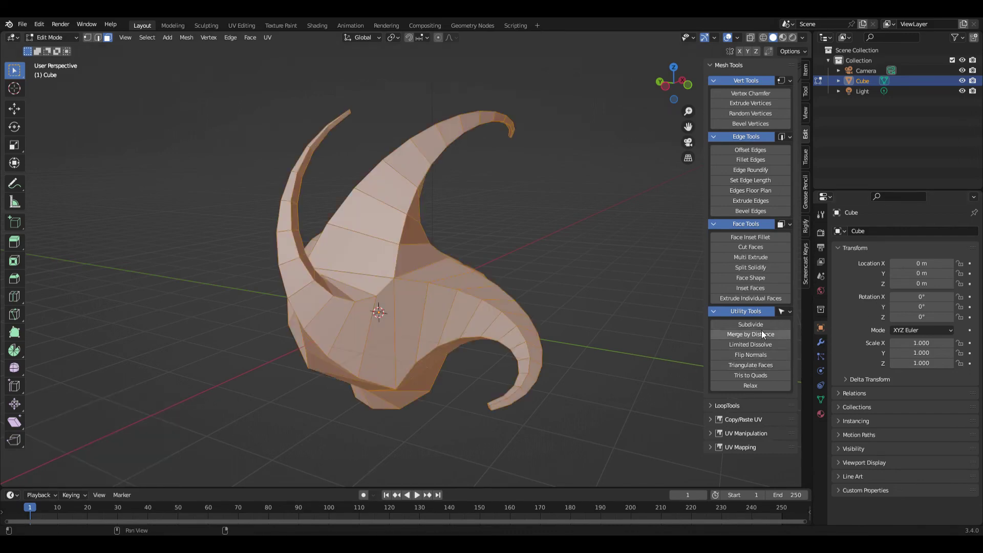
left_click(739, 345)
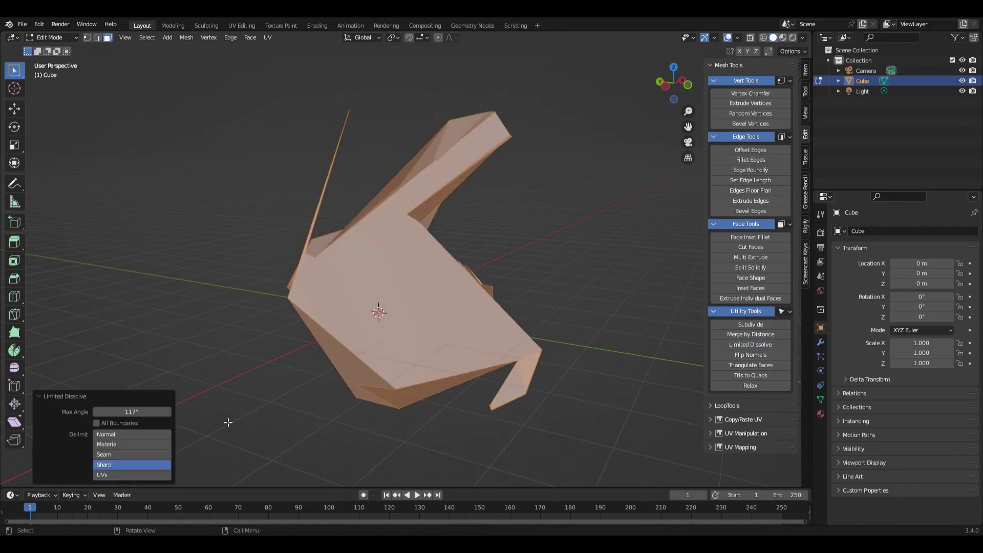
left_click(131, 412)
type("9")
key("Return")
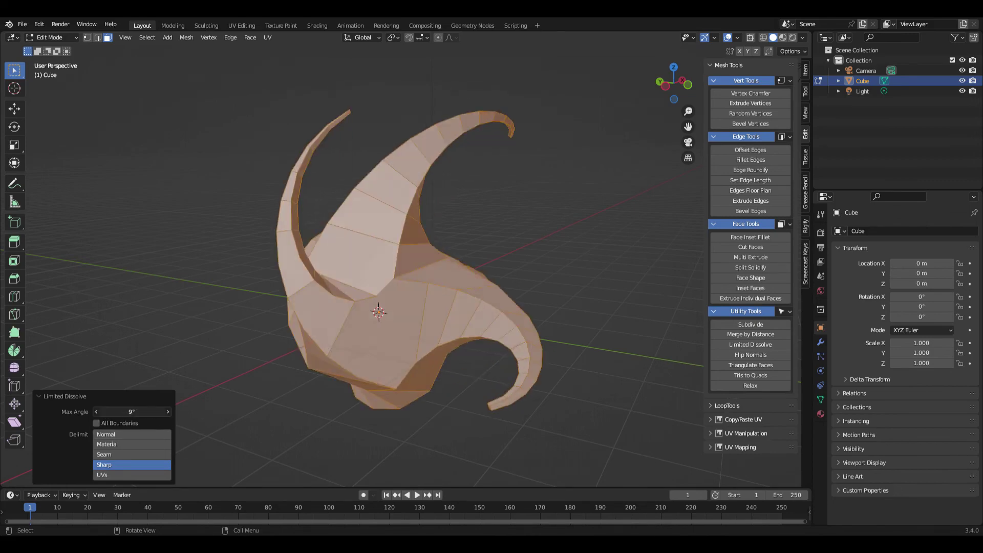
left_click(131, 411)
type("0")
key("Return")
left_click_drag(132, 412, 138, 411)
left_click(122, 434)
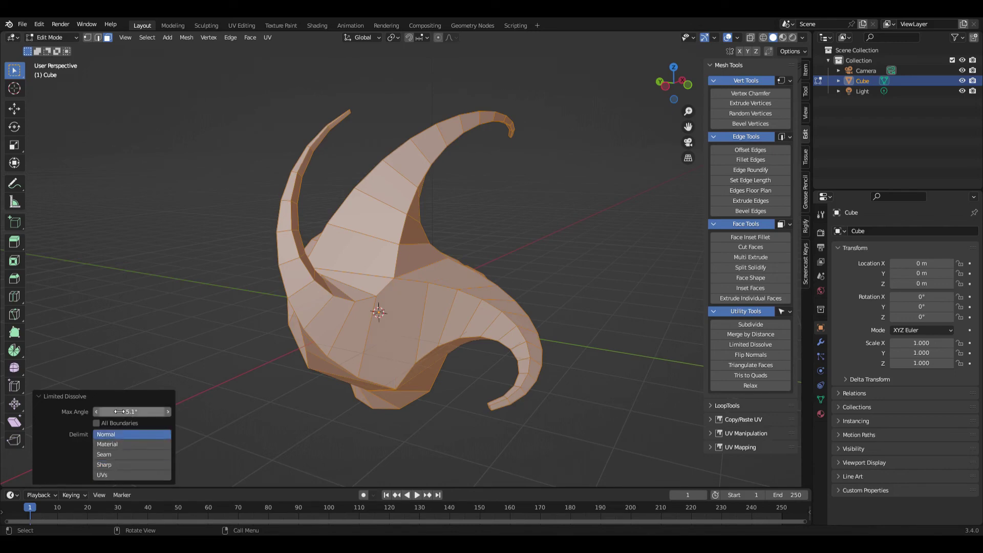
mouse_move(131, 412)
left_mouse_down()
mouse_move(160, 412)
mouse_move(133, 412)
left_mouse_up()
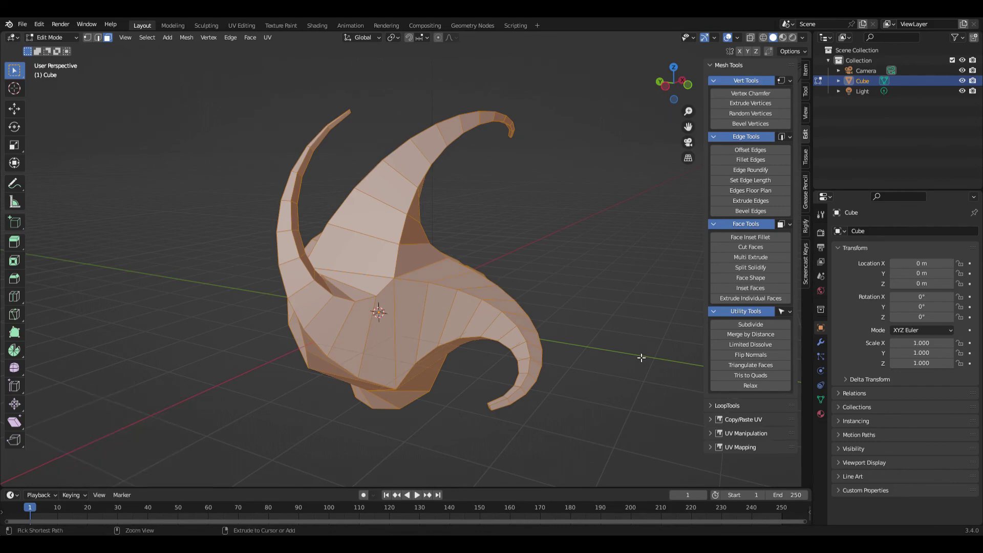
Undo back to the plain cube and turn on the Face Orientation overlay
key("ctrl+z")
key("ctrl+z")
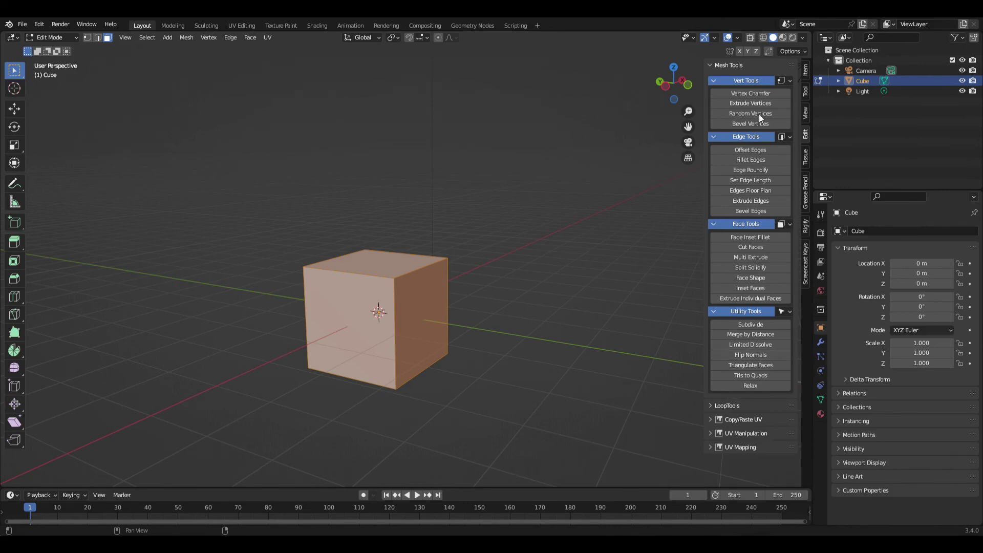
left_click(737, 37)
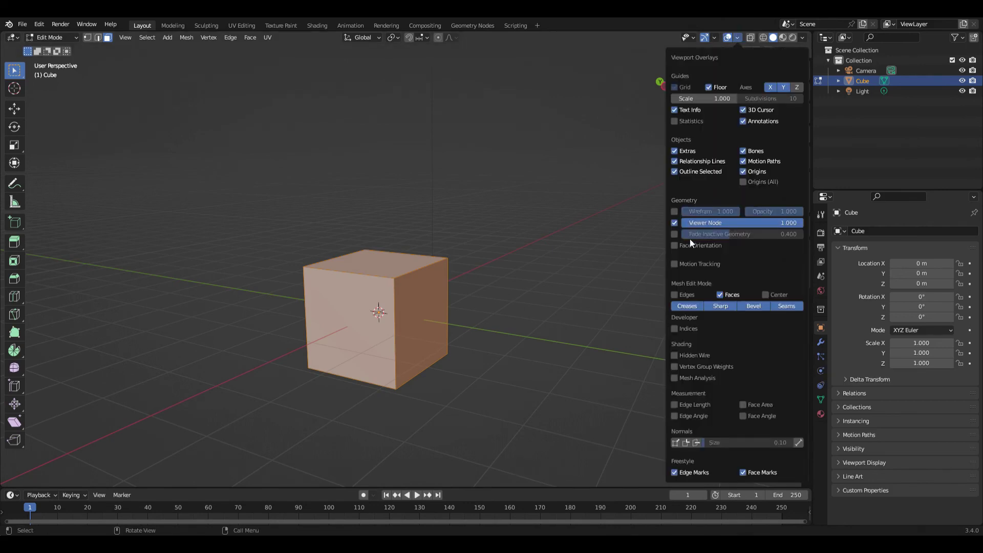
left_click(675, 246)
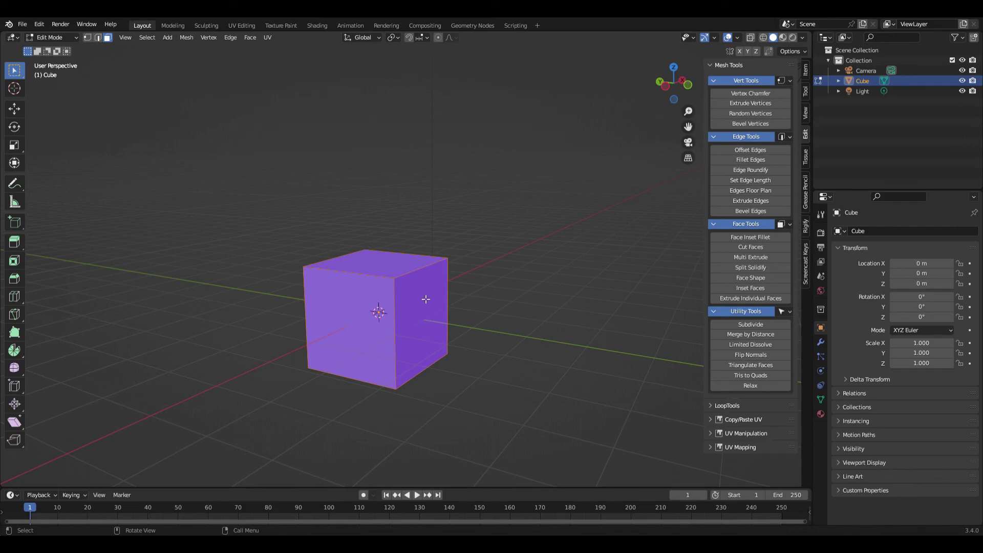
Flip normals inward and back out, disable the overlay, then triangulate with Beauty methods
left_click(758, 355)
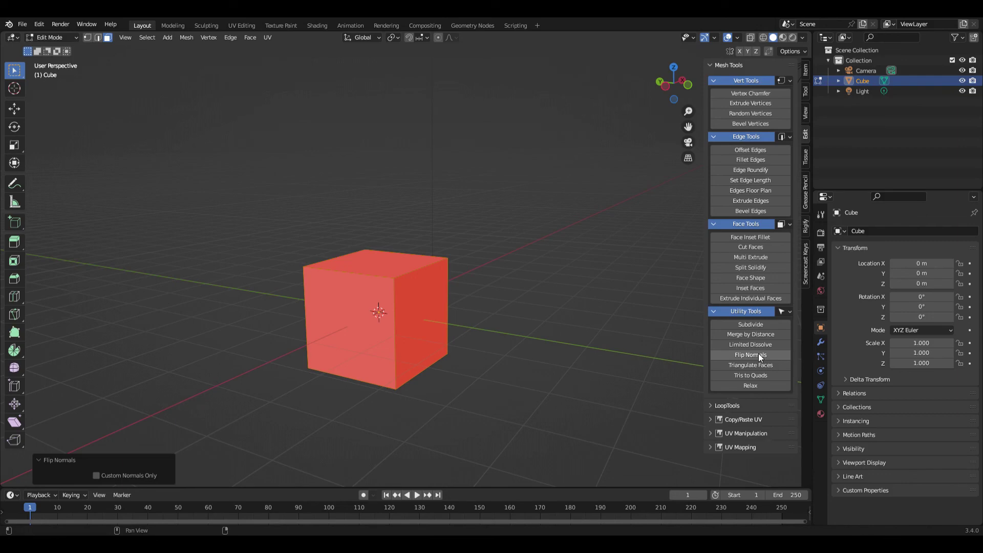
left_click(759, 355)
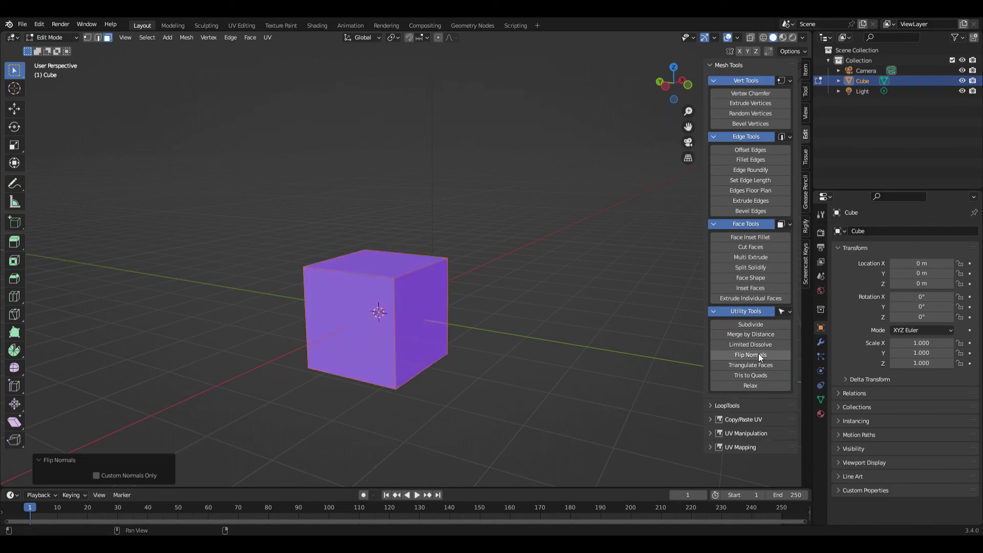
left_click(738, 38)
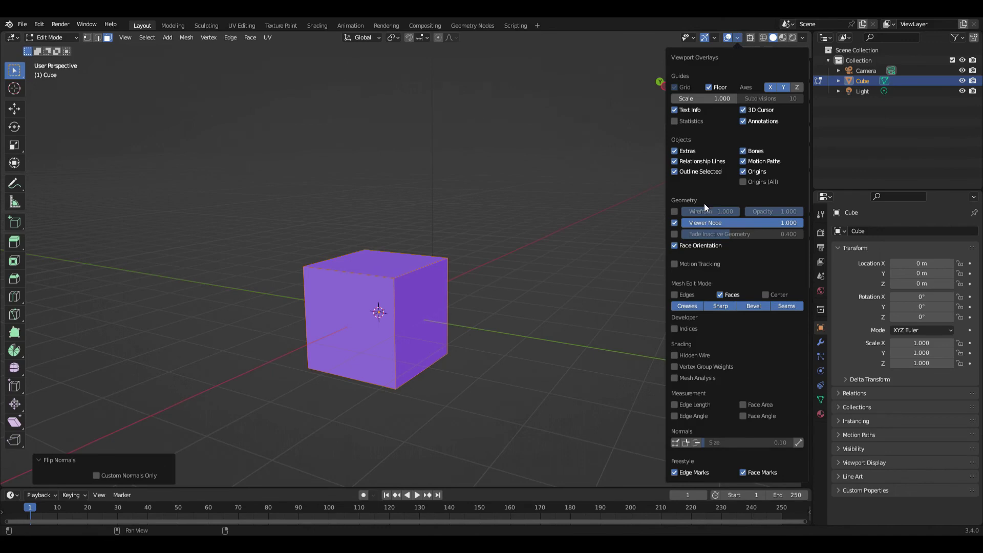
left_click(674, 247)
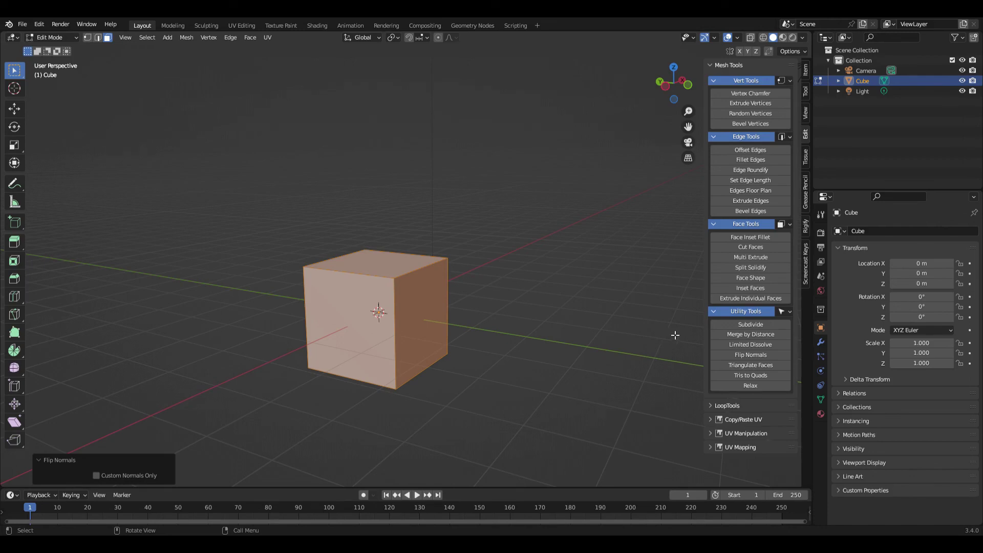
left_click(753, 364)
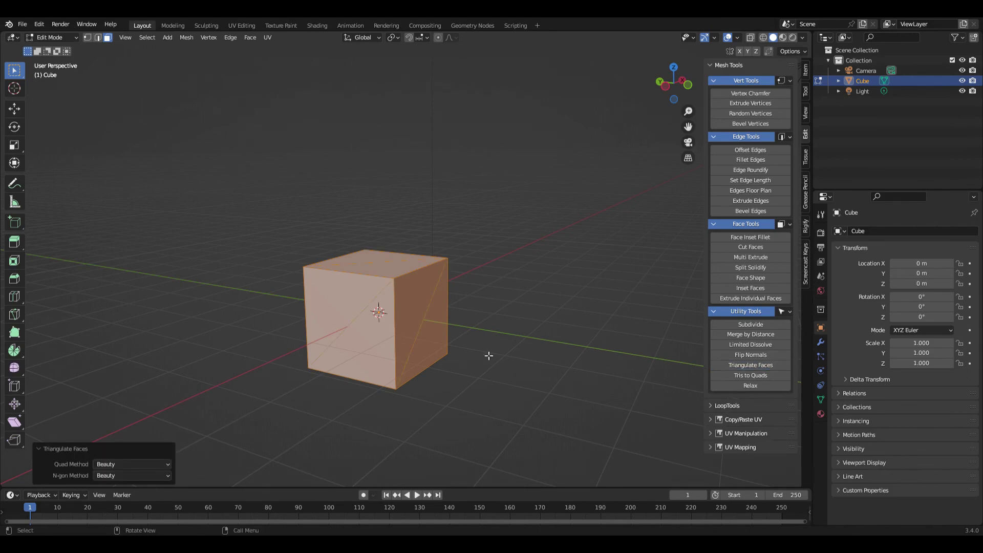
Merge the triangulated faces back into quads using 40° max face and shape angles
middle_click_drag(489, 356, 445, 339)
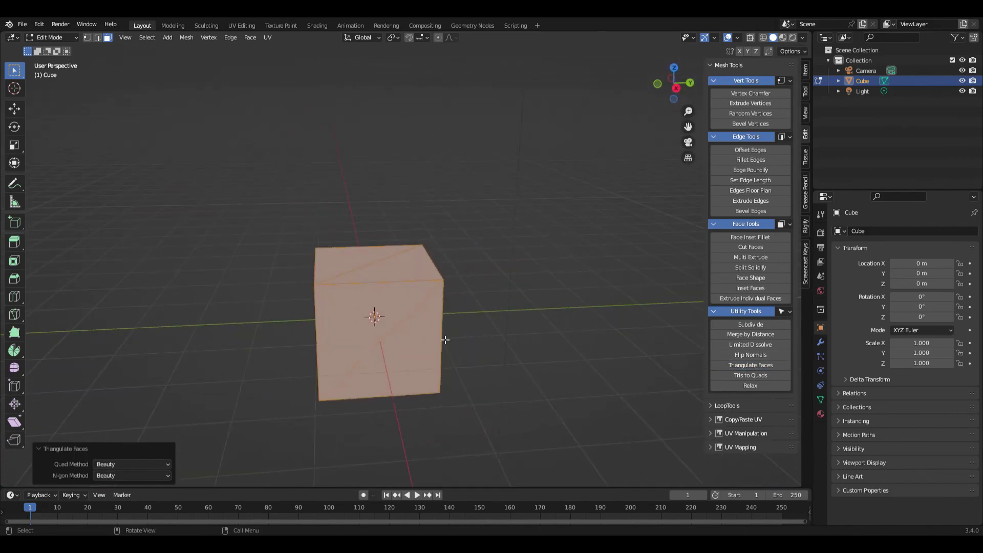
left_click(742, 375)
mouse_move(379, 297)
middle_mouse_down()
mouse_move(410, 285)
mouse_move(363, 299)
middle_mouse_up()
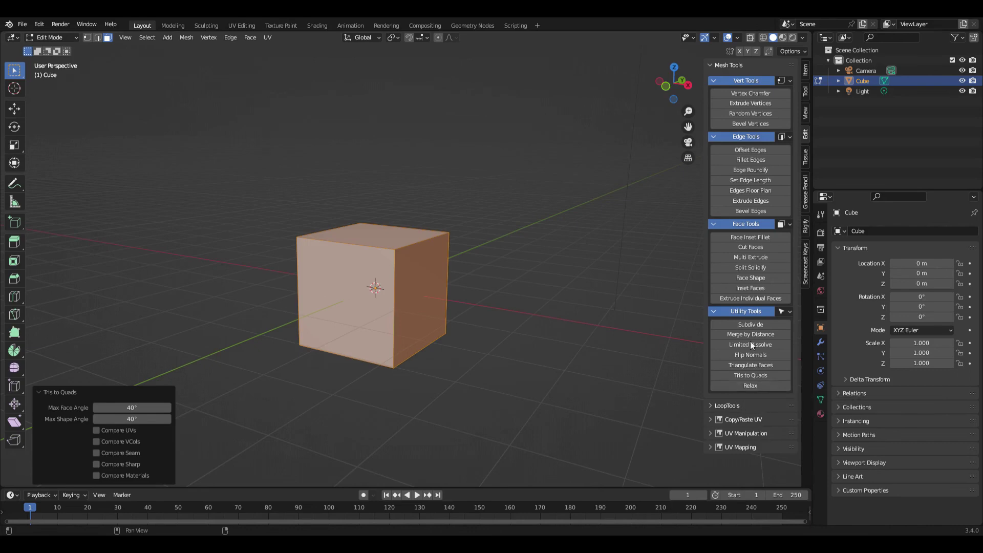
Multi-extrude the cube into horned tentacles, select all, and apply Relax with 3 iterations
left_click(750, 257)
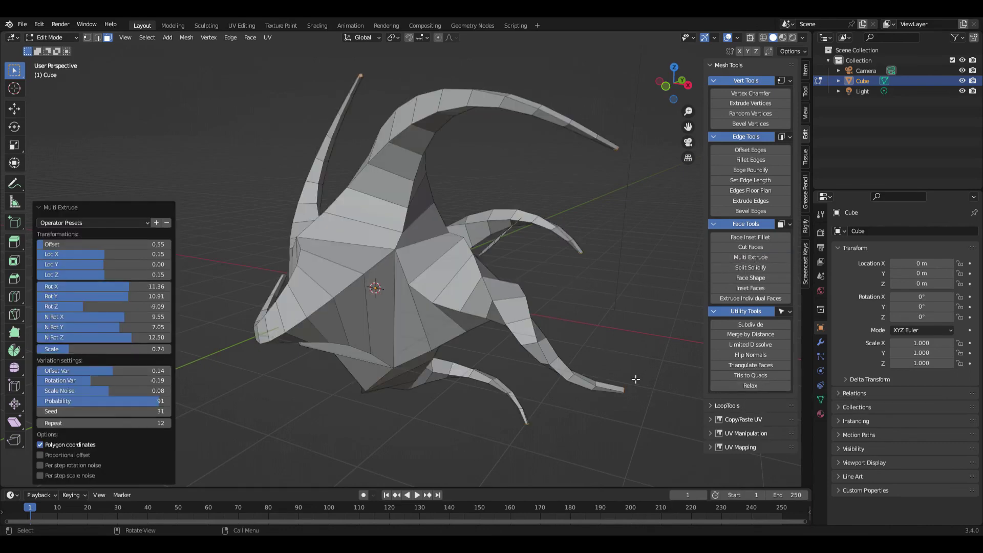
key("a")
left_click(751, 386)
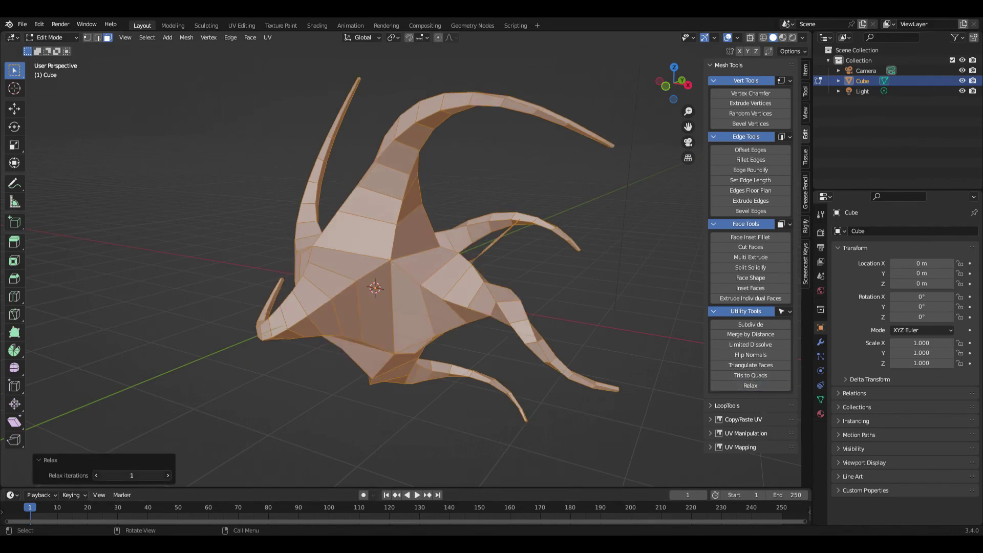
mouse_move(132, 475)
left_mouse_down()
mouse_move(379, 215)
mouse_move(395, 215)
mouse_move(380, 214)
left_mouse_up()
left_click(634, 438)
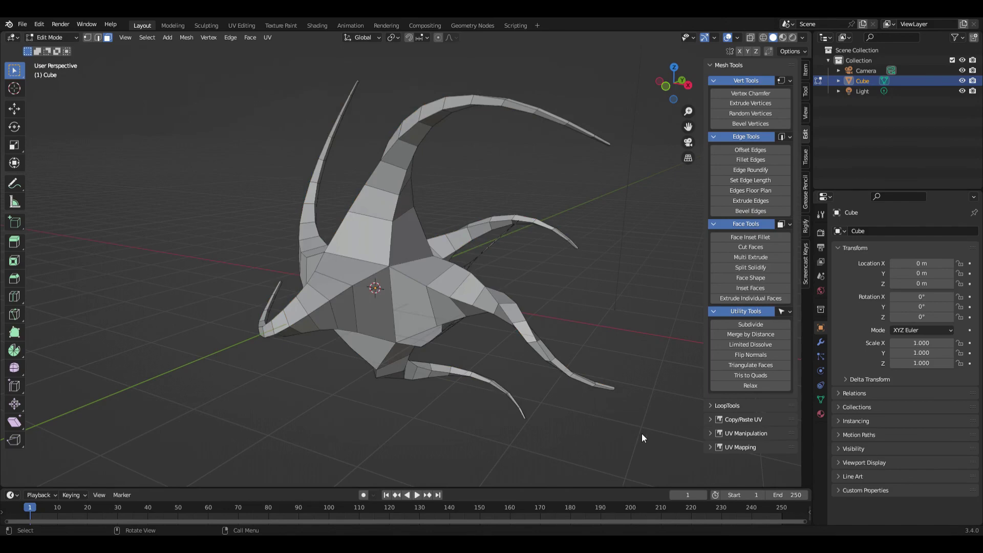